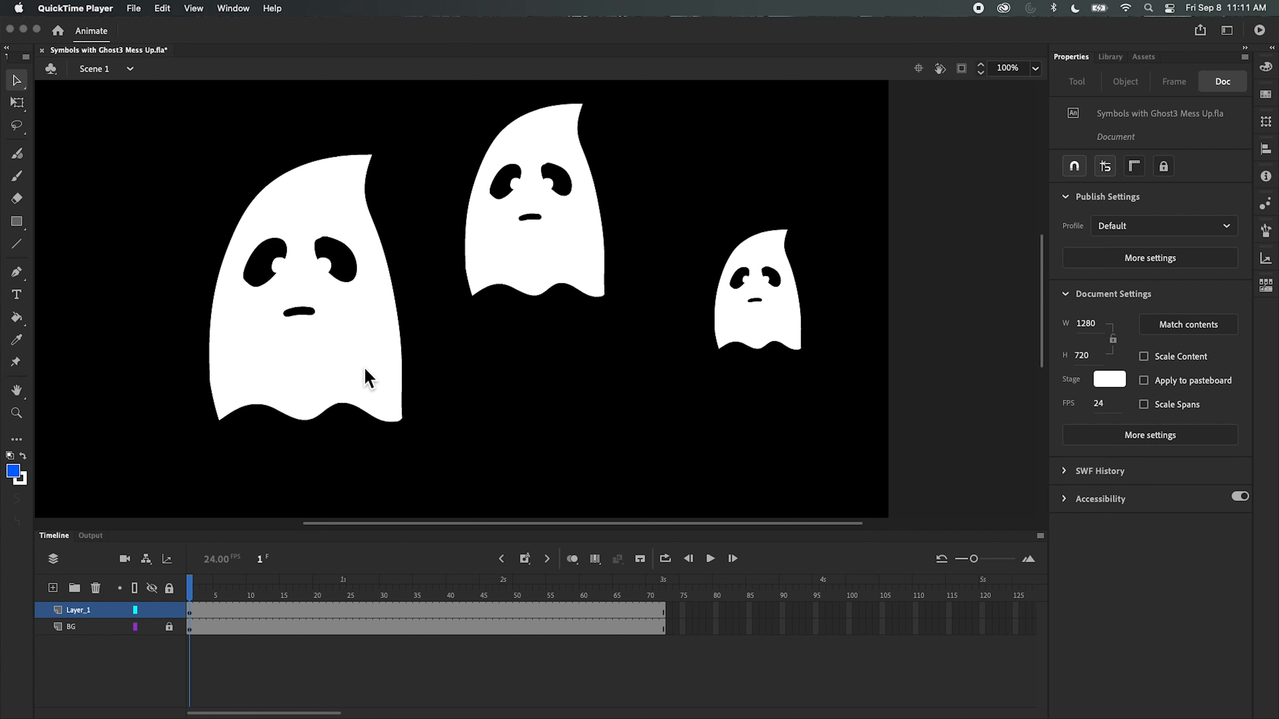
- Open the largest ghost symbol for editing and scrub through its opening frames
click(347, 333)
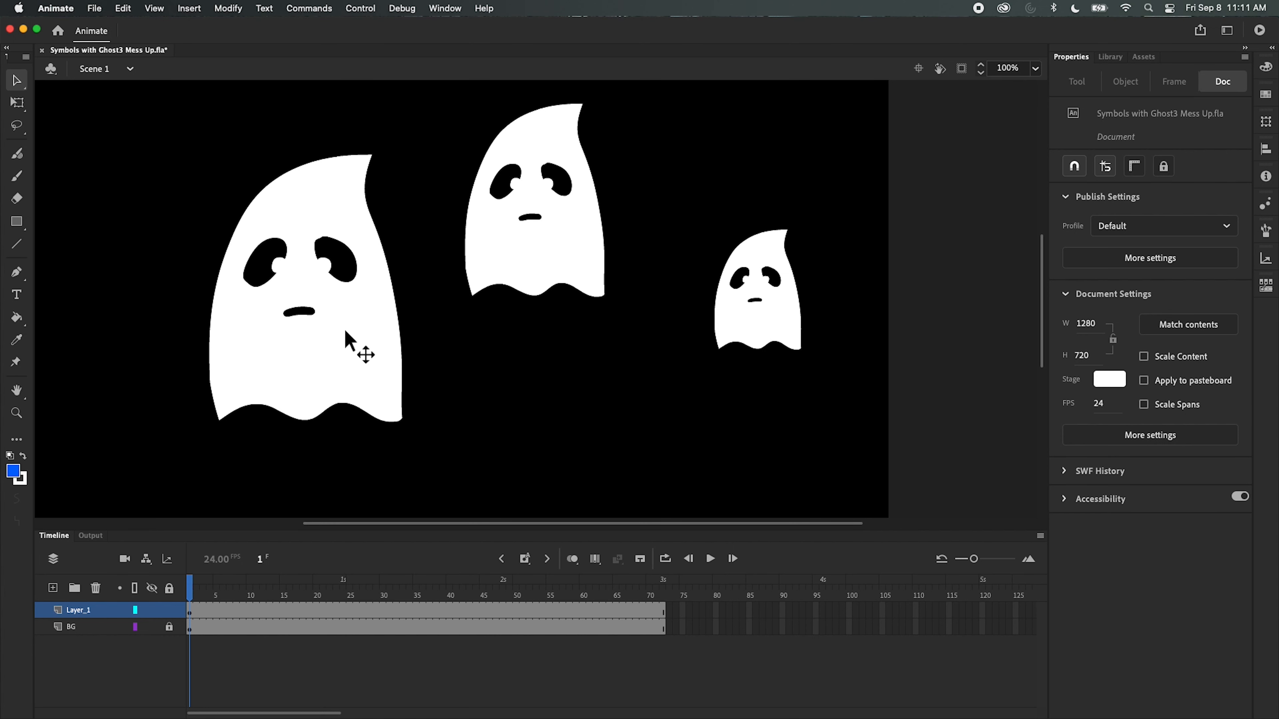
double_click(346, 326)
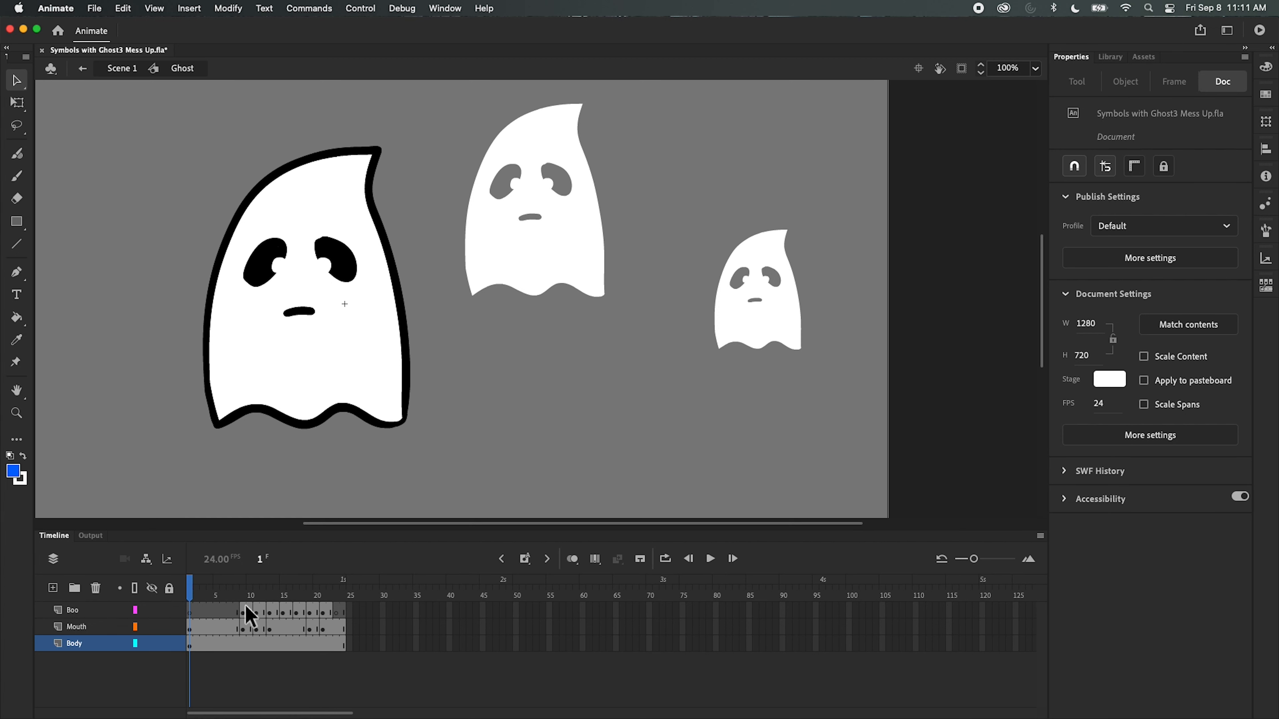
drag(194, 603, 230, 627)
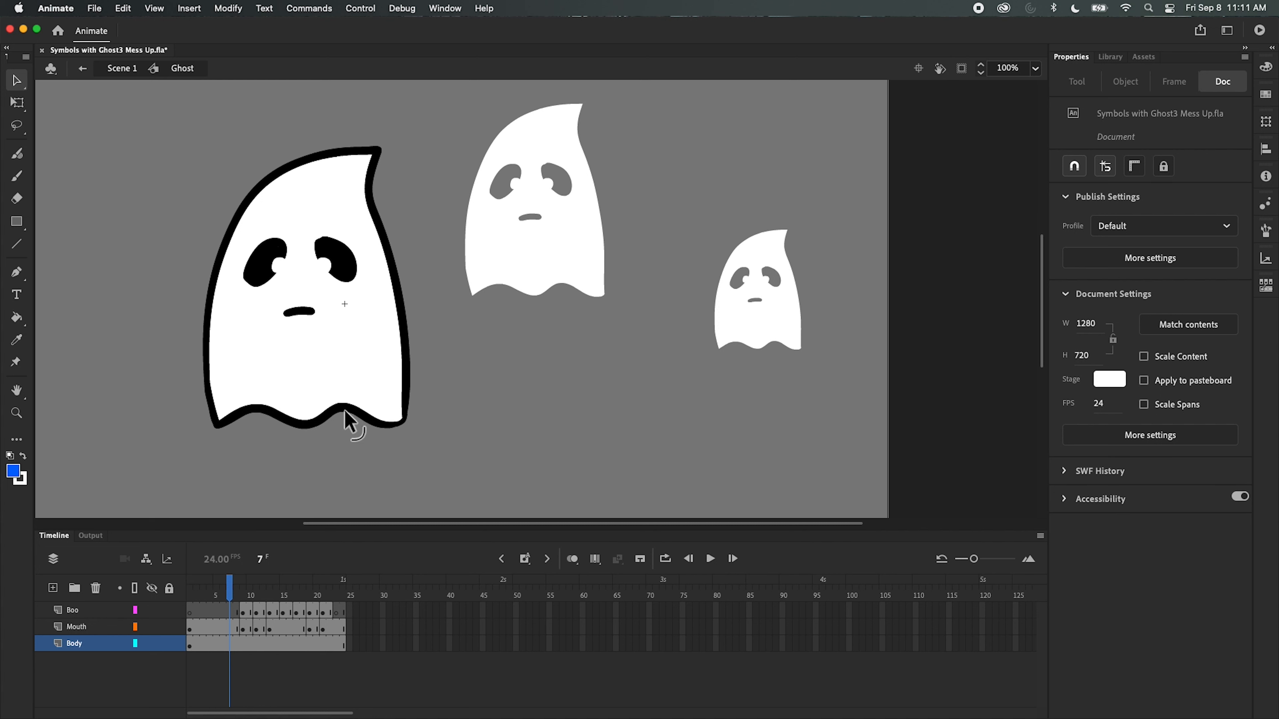
drag(235, 610, 194, 650)
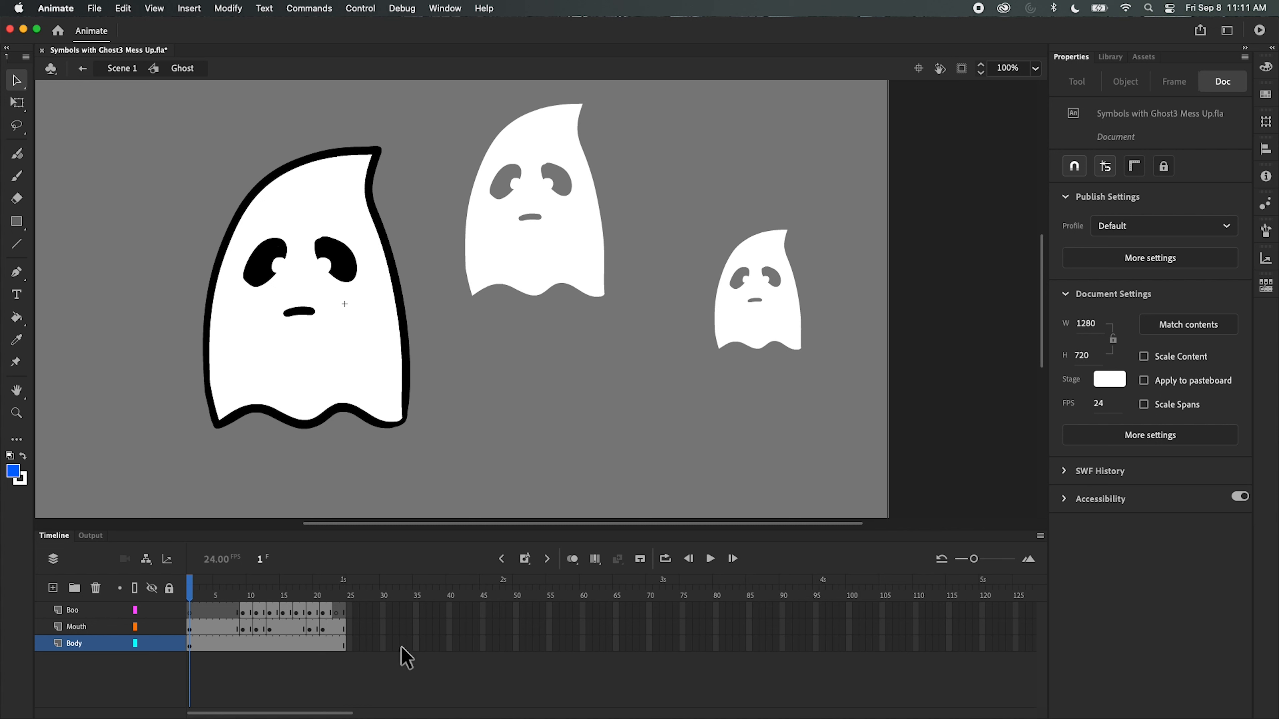
click(354, 644)
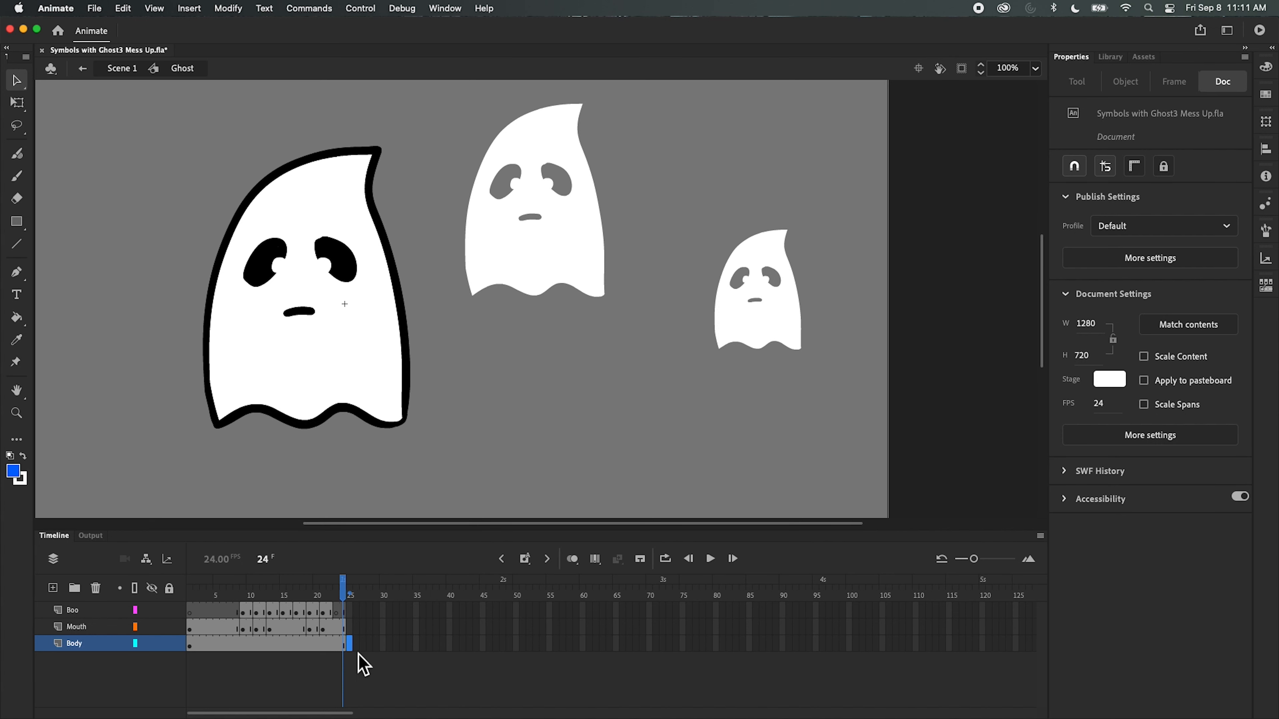
- Lock the Boo and Mouth layers and copy the Body layer's frame 1 keyframe to frame 25
click(191, 645)
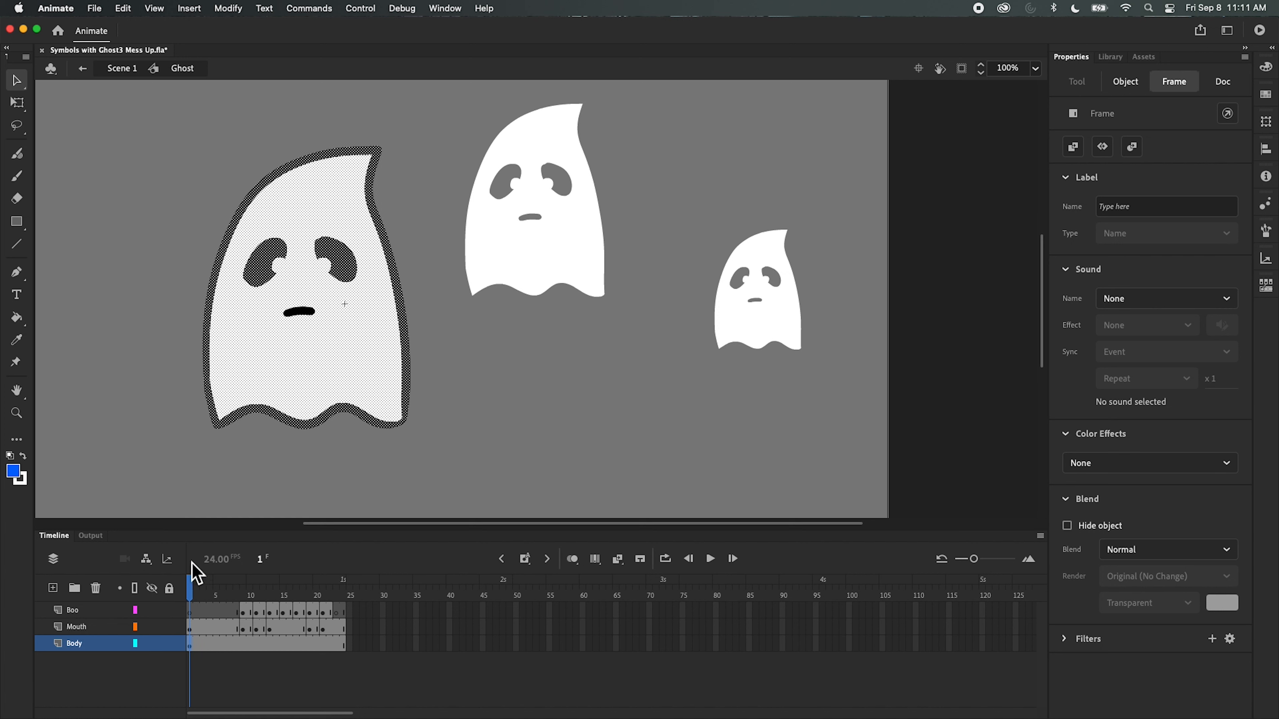
click(169, 610)
click(169, 627)
right_click(194, 654)
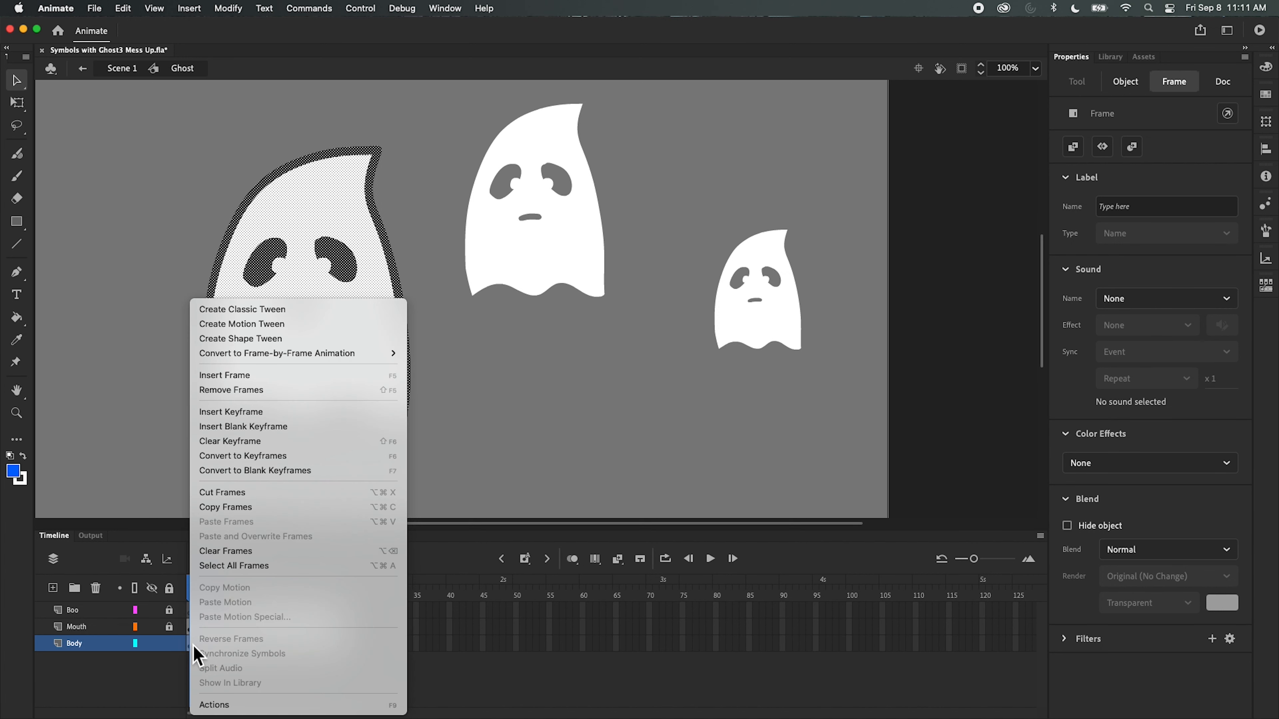
click(246, 509)
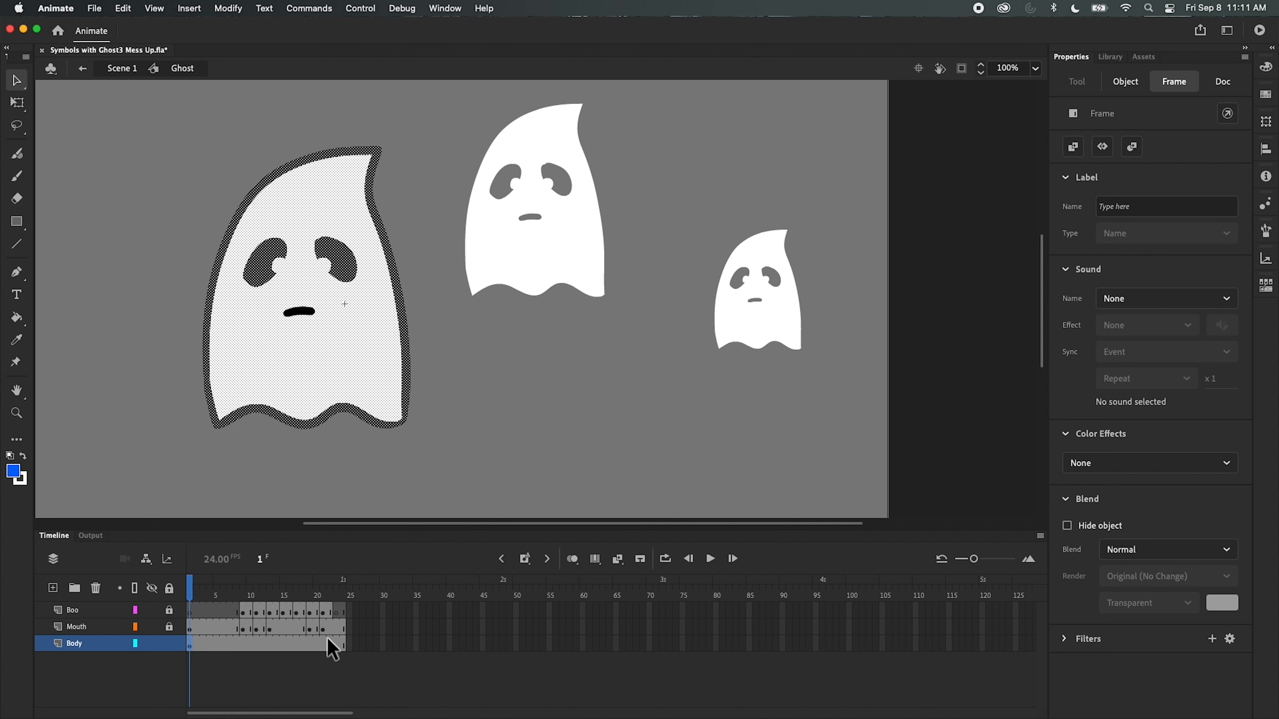
click(355, 645)
right_click(357, 654)
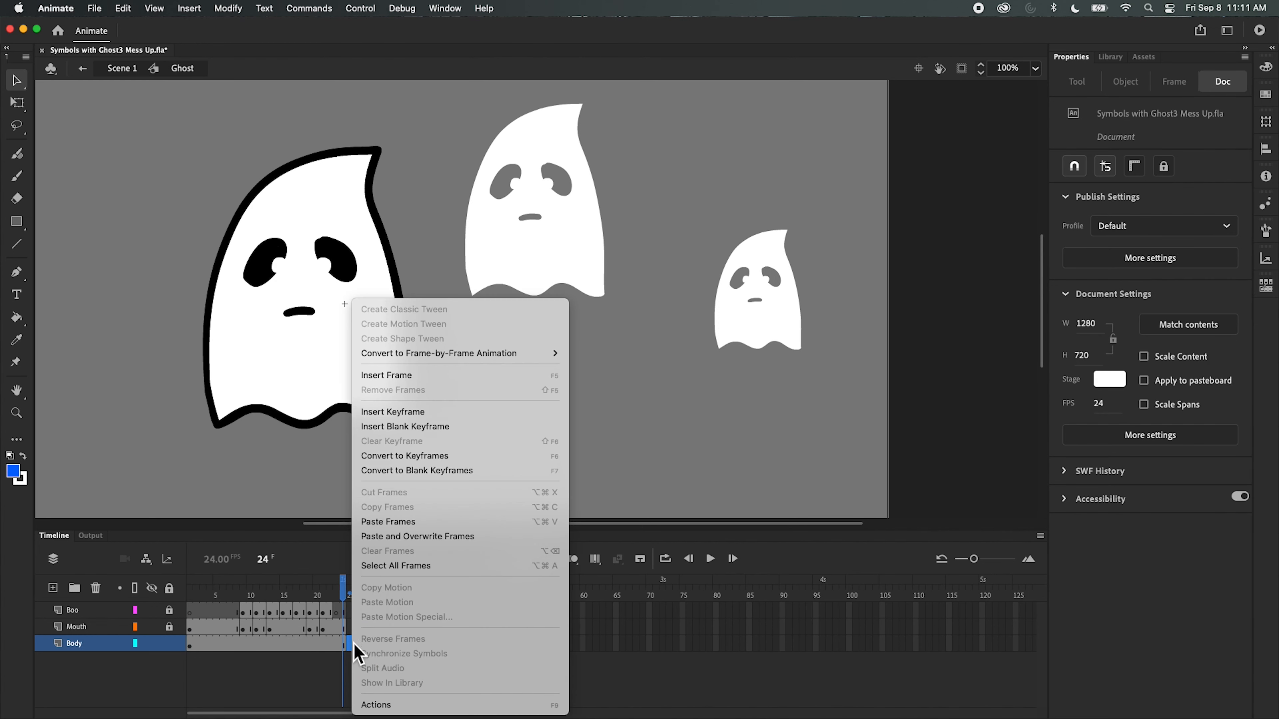
click(405, 526)
- Insert a keyframe at frame 13 on the Body layer
click(352, 591)
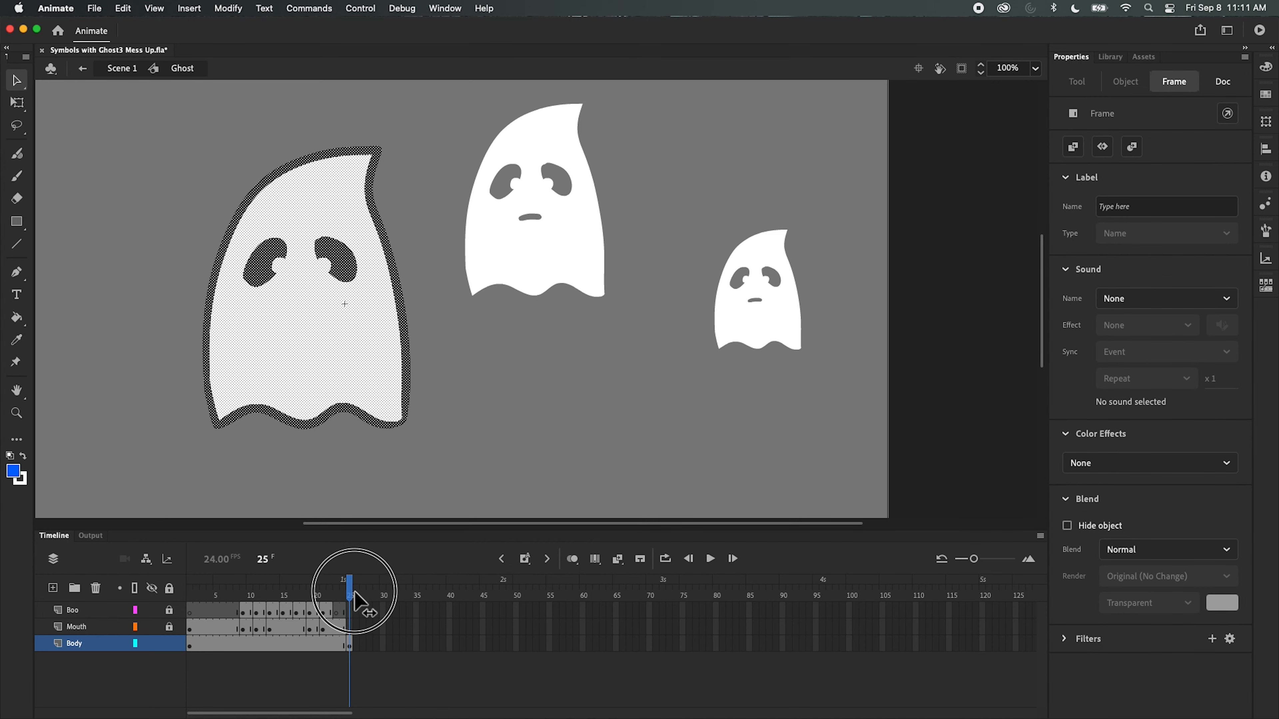
drag(354, 593, 285, 628)
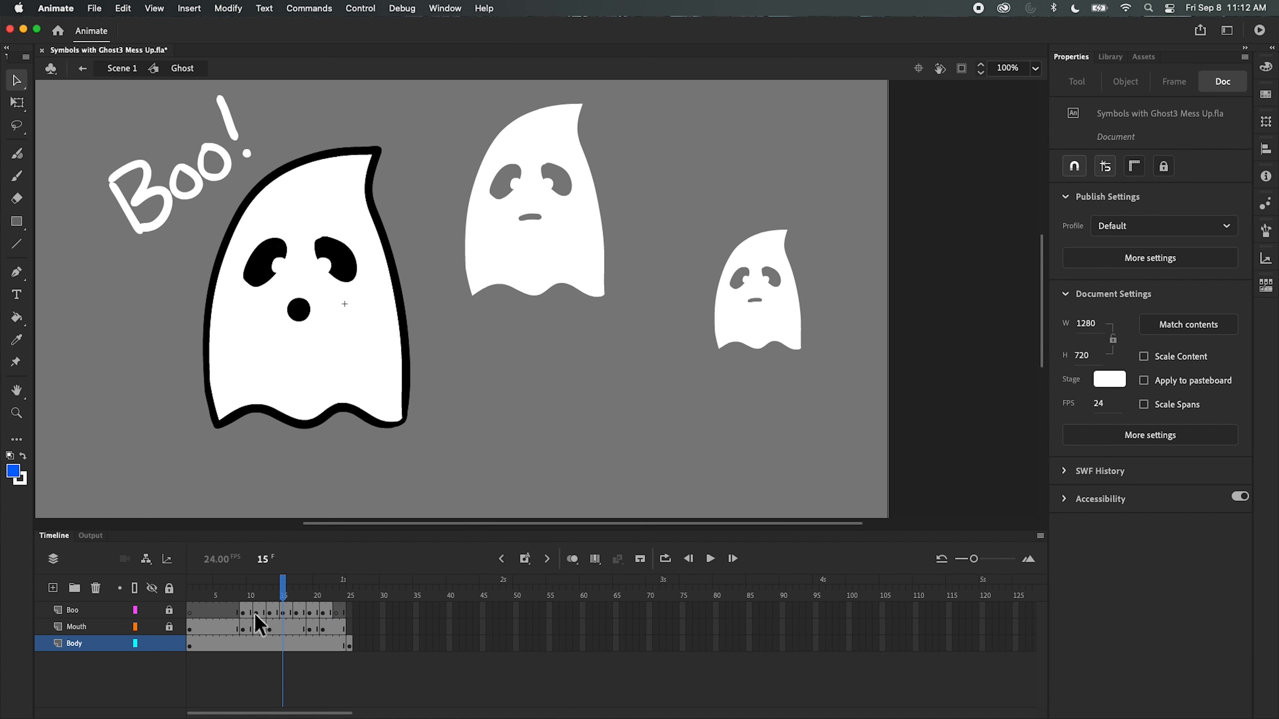
mouse_move(290, 595)
mouse_down()
mouse_move(243, 602)
mouse_move(271, 610)
mouse_up()
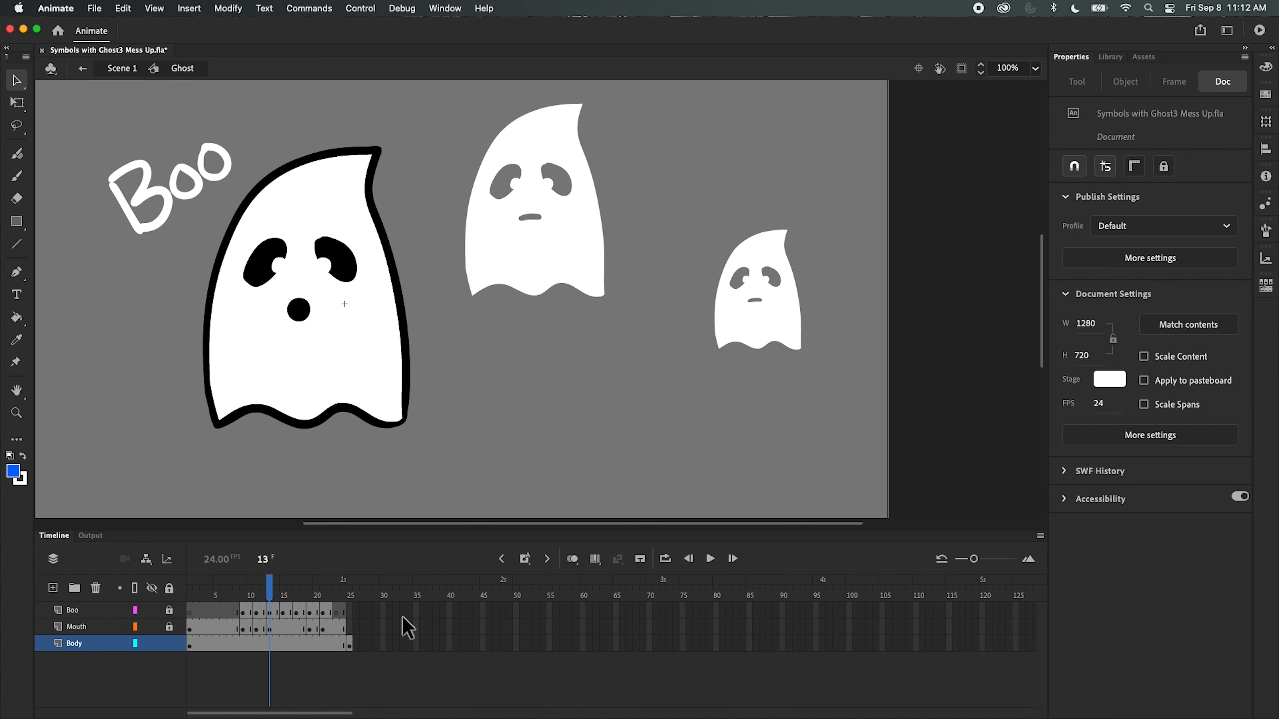
click(528, 560)
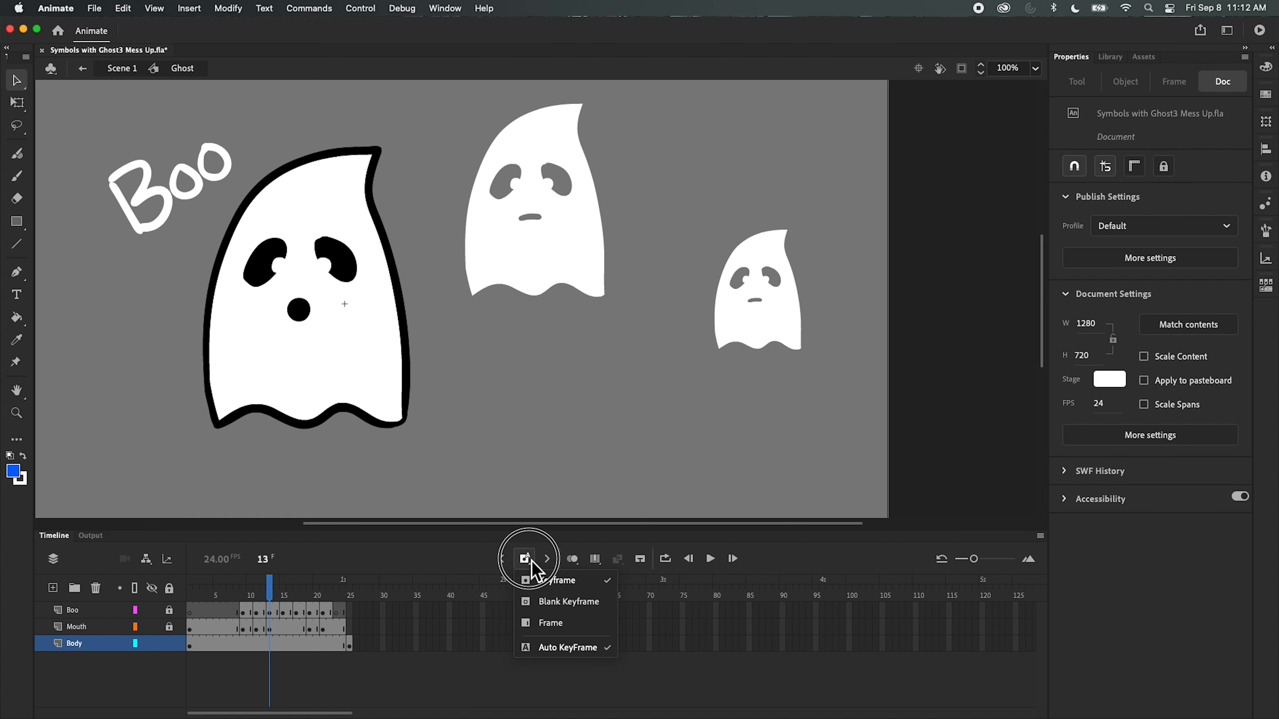
click(553, 580)
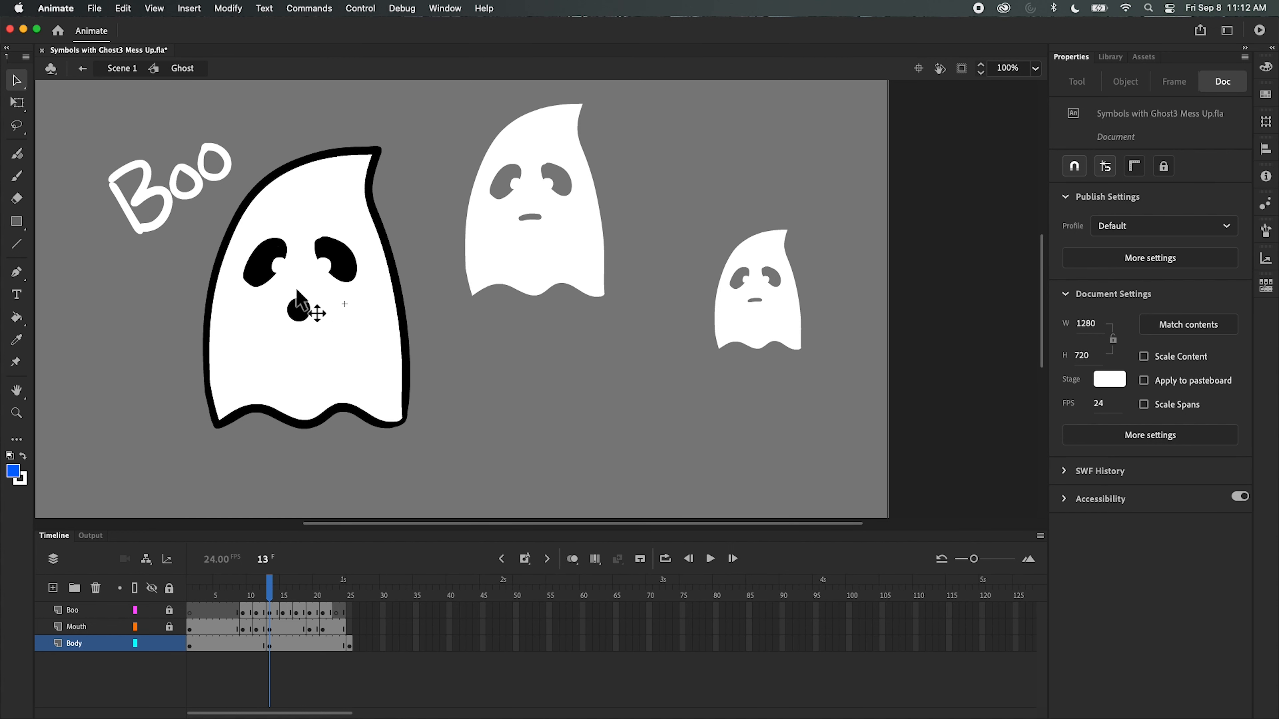
drag(280, 602, 274, 652)
click(270, 644)
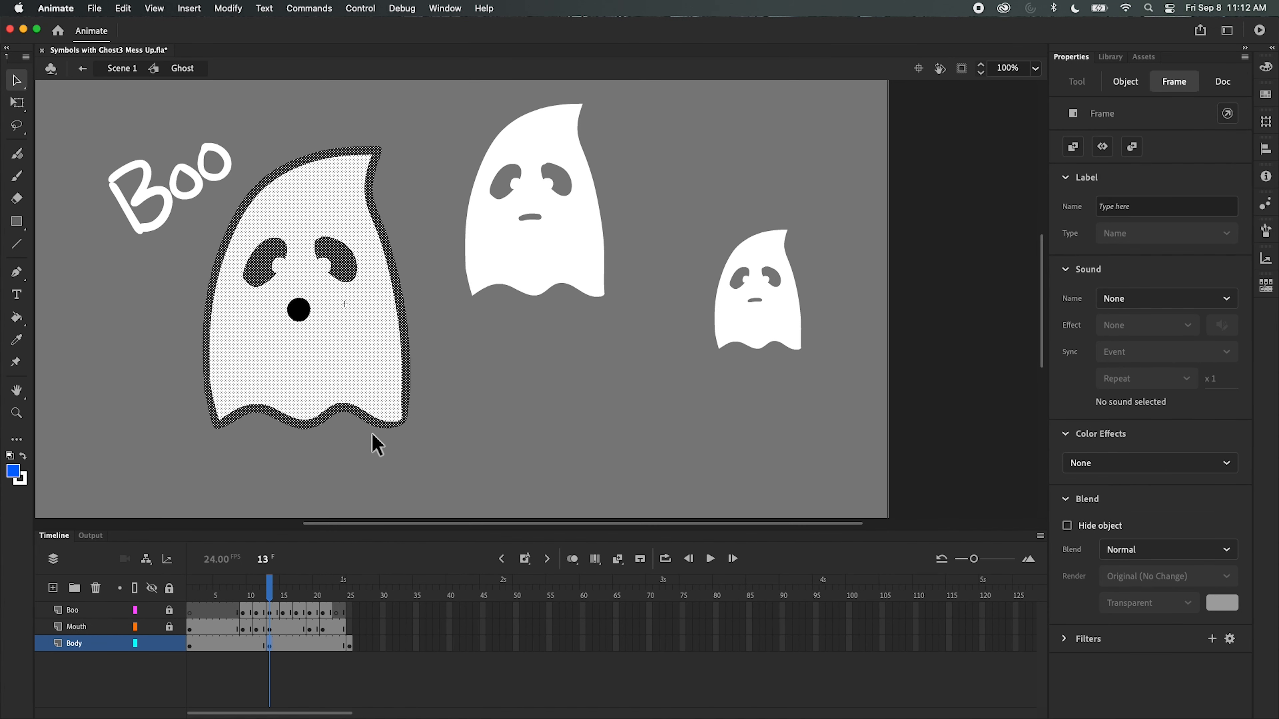
- Erase the wavy bottom edge of the ghost's body on frame 13
key(e)
key(super+equal)
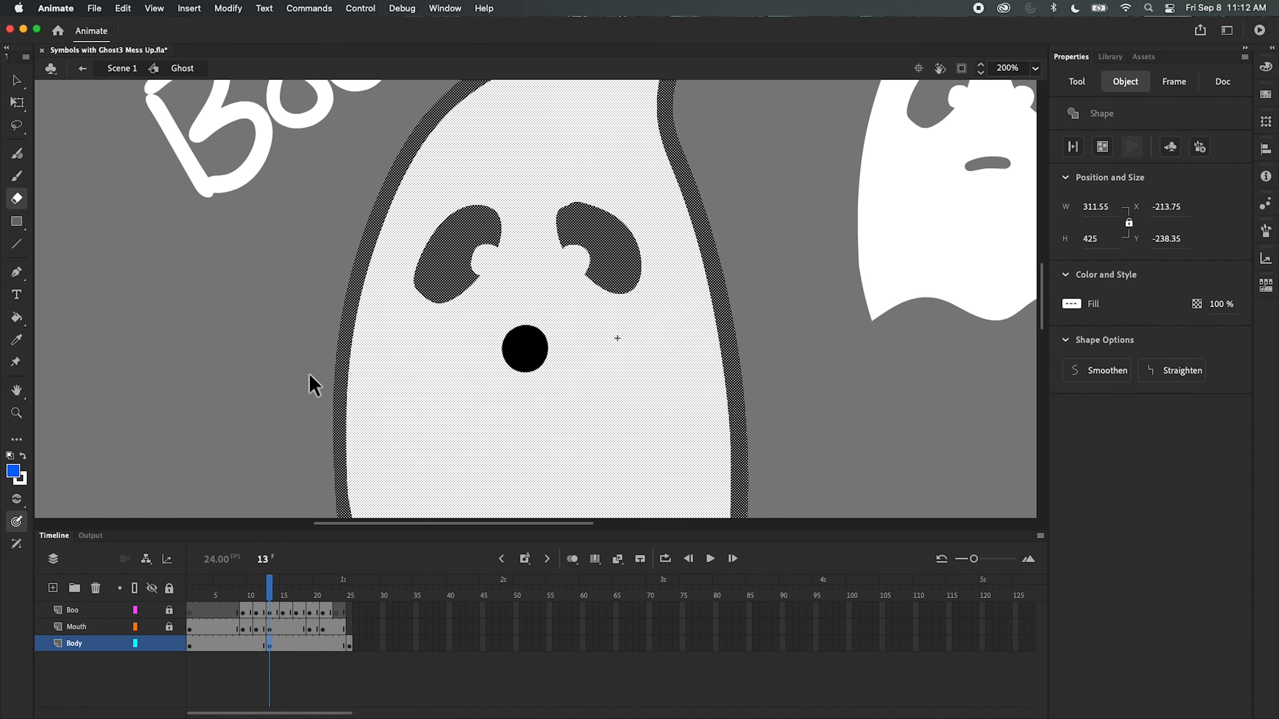
drag(744, 428, 610, 168)
drag(595, 315, 518, 336)
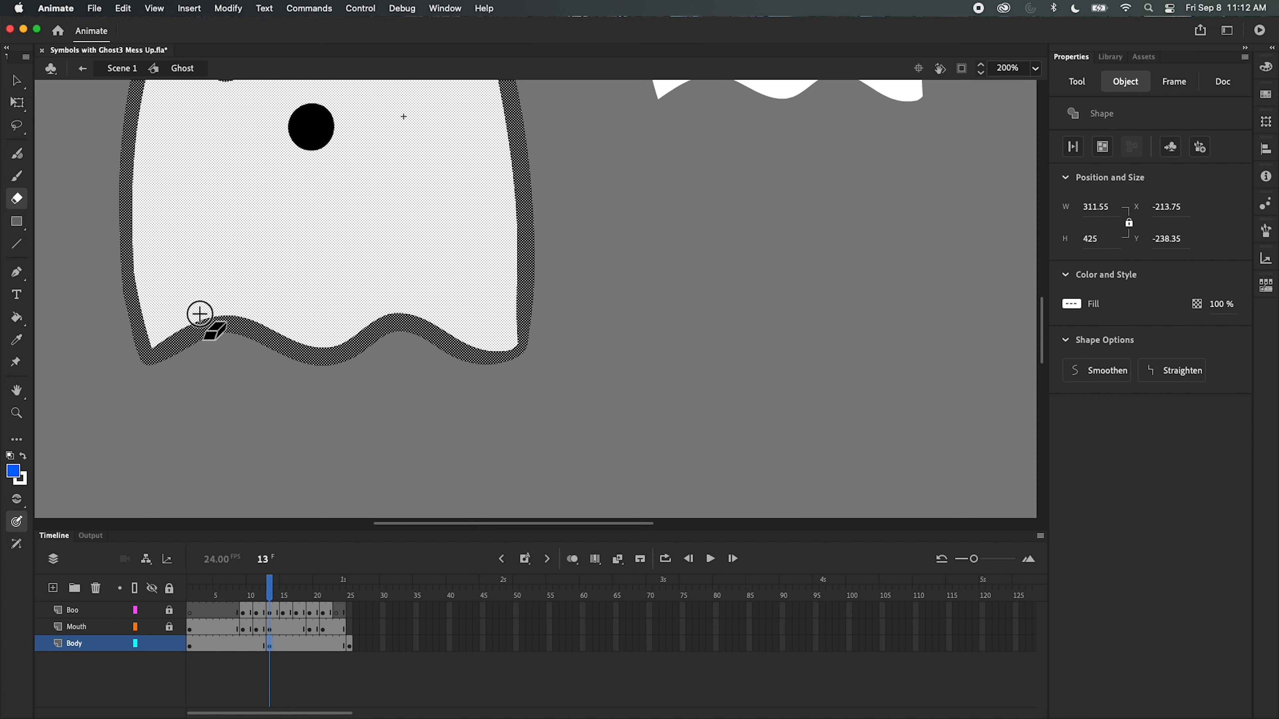
mouse_move(165, 340)
mouse_down()
mouse_move(157, 366)
mouse_move(177, 344)
mouse_move(213, 366)
mouse_move(230, 327)
mouse_move(221, 389)
mouse_move(273, 321)
mouse_move(221, 352)
mouse_move(279, 365)
mouse_move(256, 315)
mouse_move(202, 322)
mouse_move(187, 337)
mouse_move(311, 337)
mouse_move(287, 355)
mouse_move(364, 337)
mouse_move(331, 410)
mouse_move(424, 331)
mouse_move(443, 367)
mouse_move(470, 356)
mouse_move(462, 347)
mouse_move(502, 397)
mouse_move(519, 350)
mouse_move(541, 385)
mouse_move(523, 349)
mouse_move(544, 388)
mouse_move(514, 354)
mouse_up()
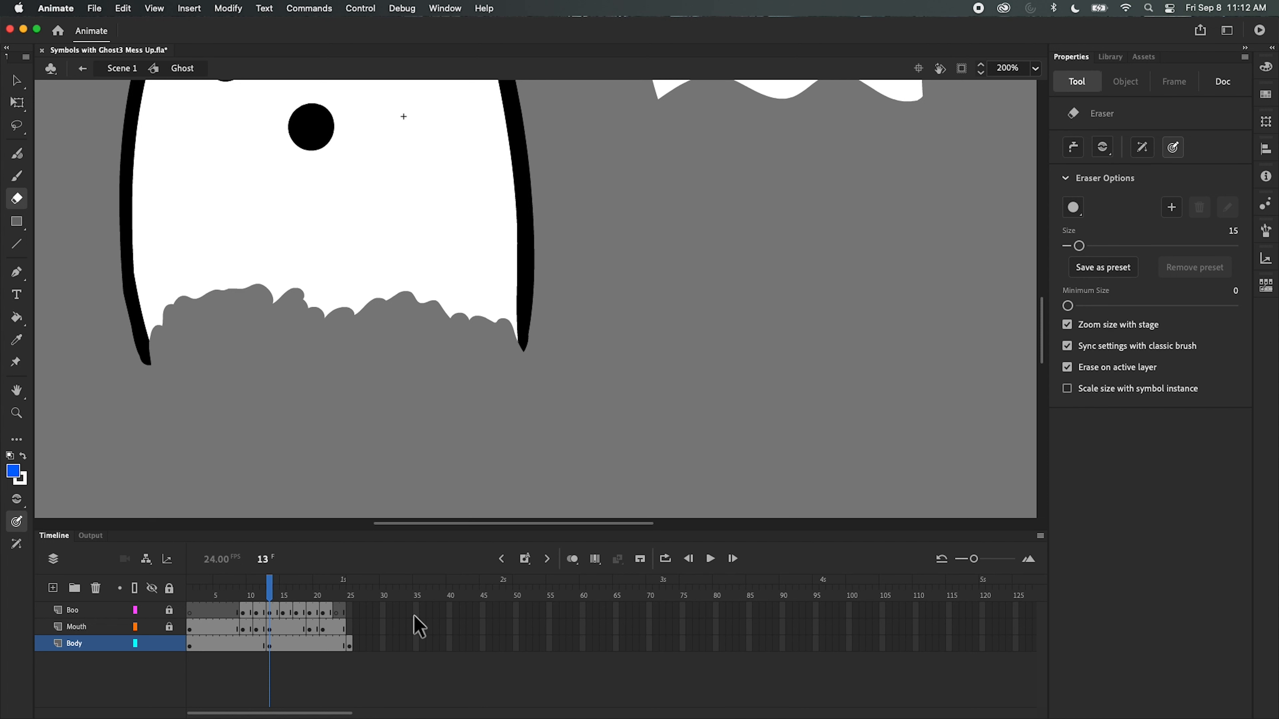
- Turn on onion skinning and set up the Fluid Brush with a black fill
click(570, 559)
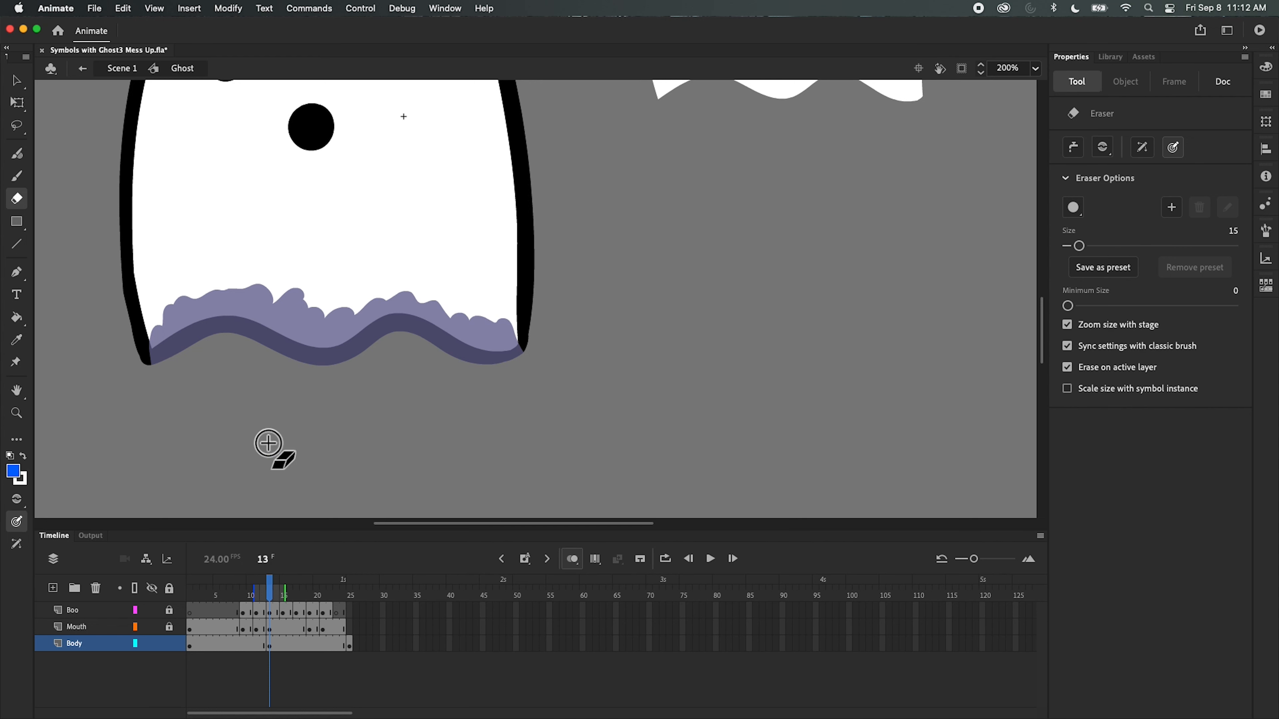
click(17, 153)
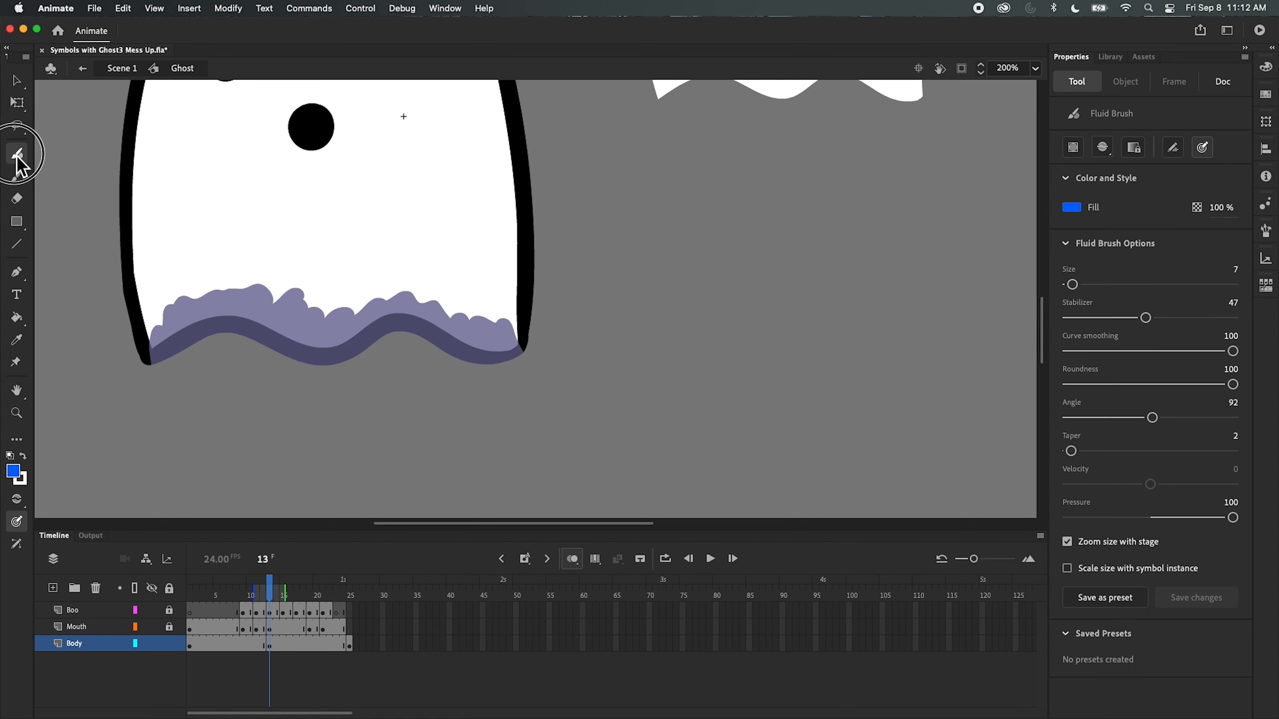
click(13, 471)
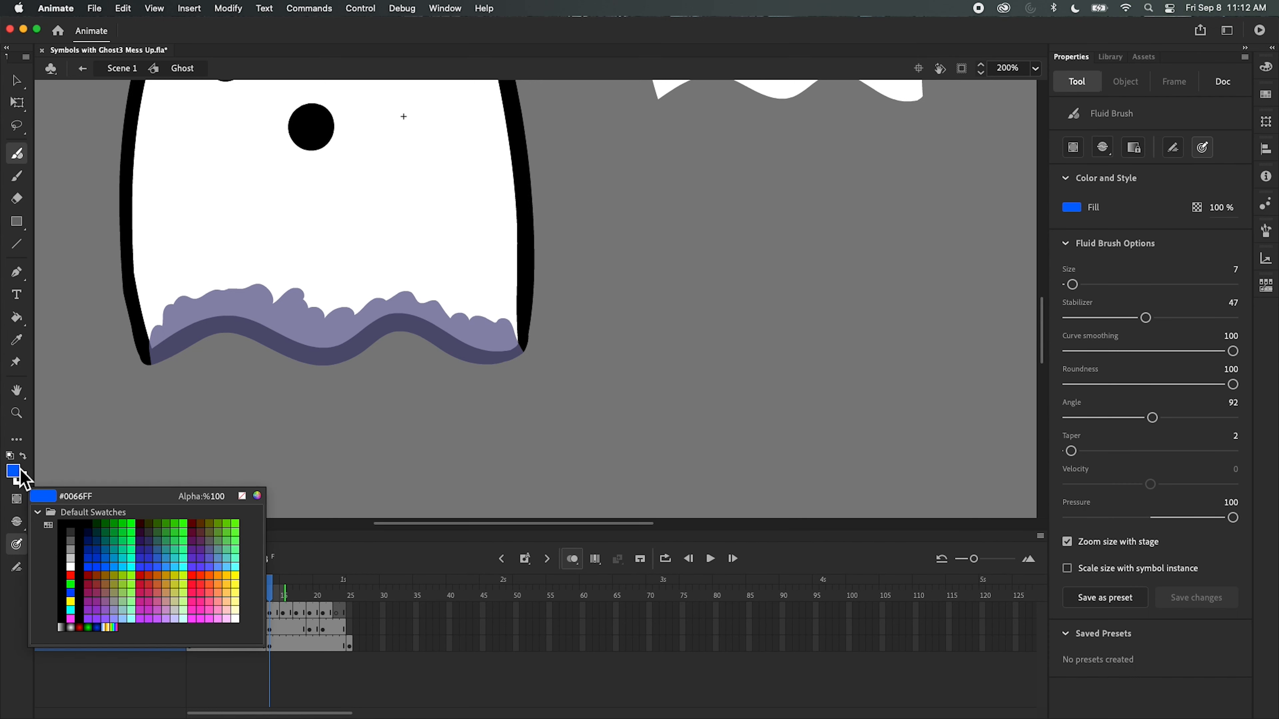
click(72, 535)
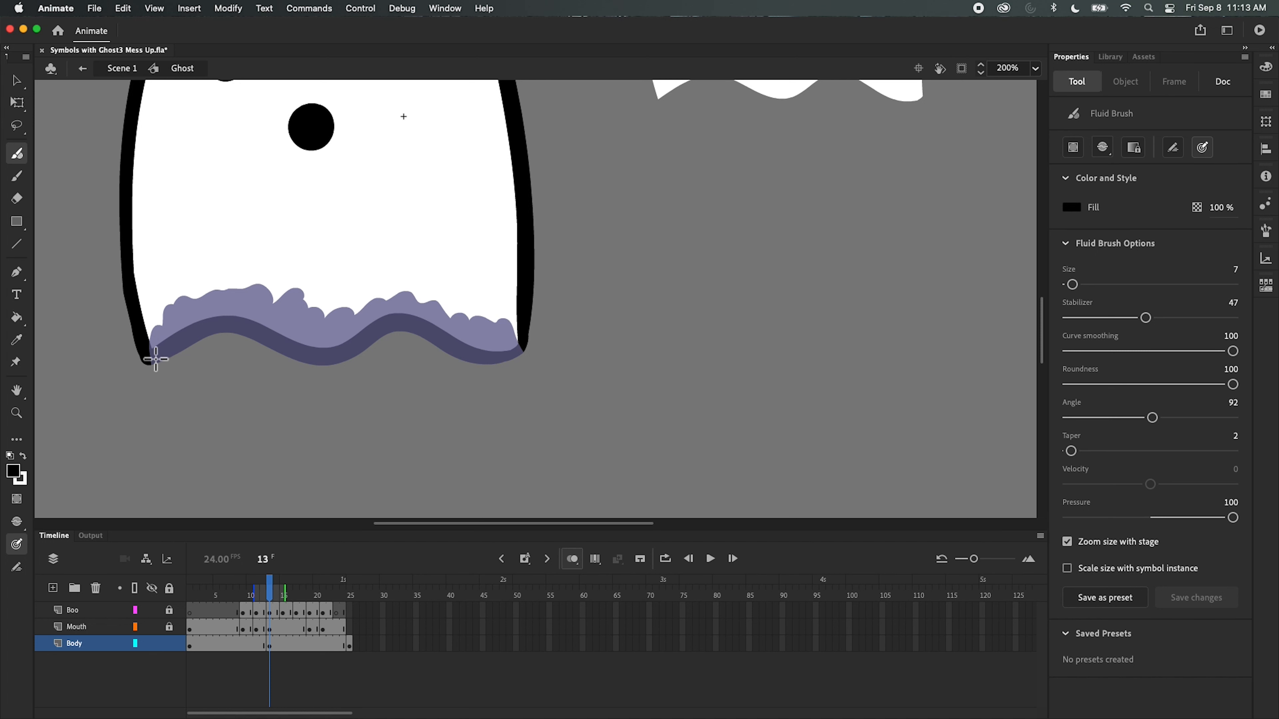
- Draw a black wavy hem across the ghost's bottom on frame 13, with crests where the onion-skinned original dips; undo and redraw any unsatisfactory stroke
mouse_move(156, 359)
mouse_down()
mouse_move(209, 380)
mouse_move(337, 328)
mouse_move(381, 332)
mouse_move(467, 362)
mouse_up()
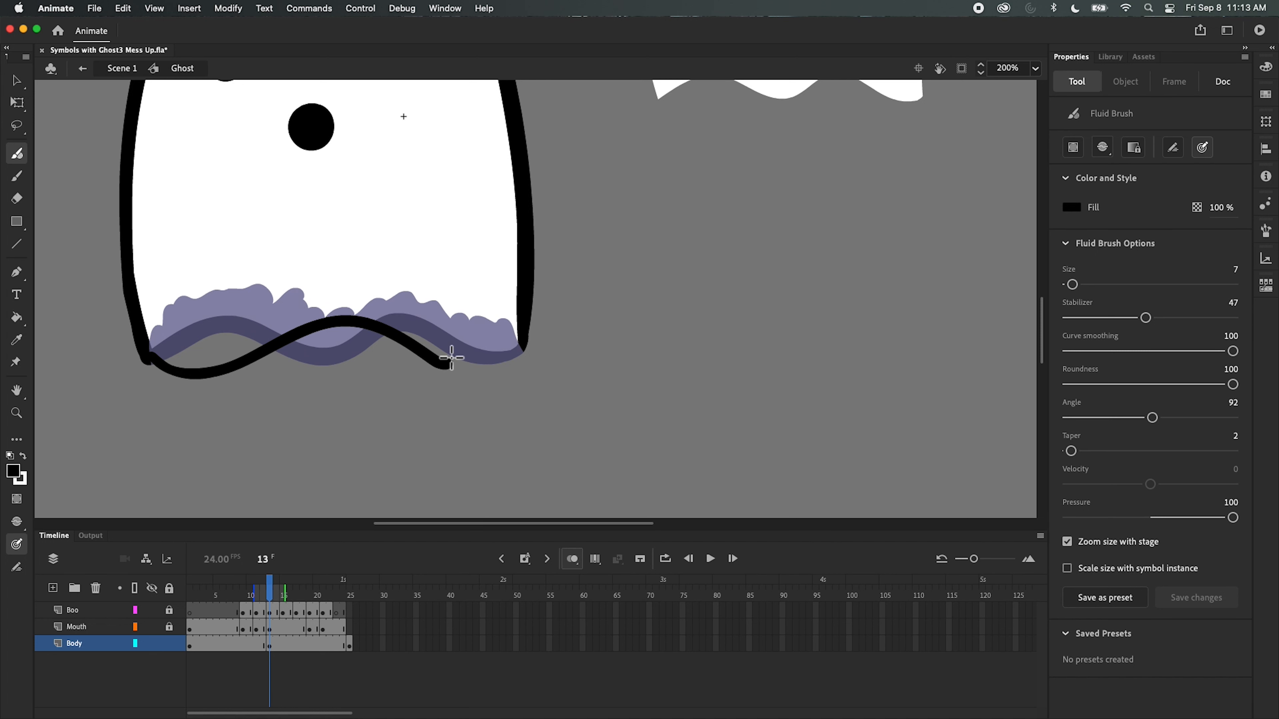
key(super+z)
mouse_move(154, 361)
mouse_down()
mouse_move(222, 371)
mouse_move(302, 314)
mouse_move(358, 322)
mouse_move(400, 363)
mouse_move(466, 342)
mouse_move(519, 346)
mouse_up()
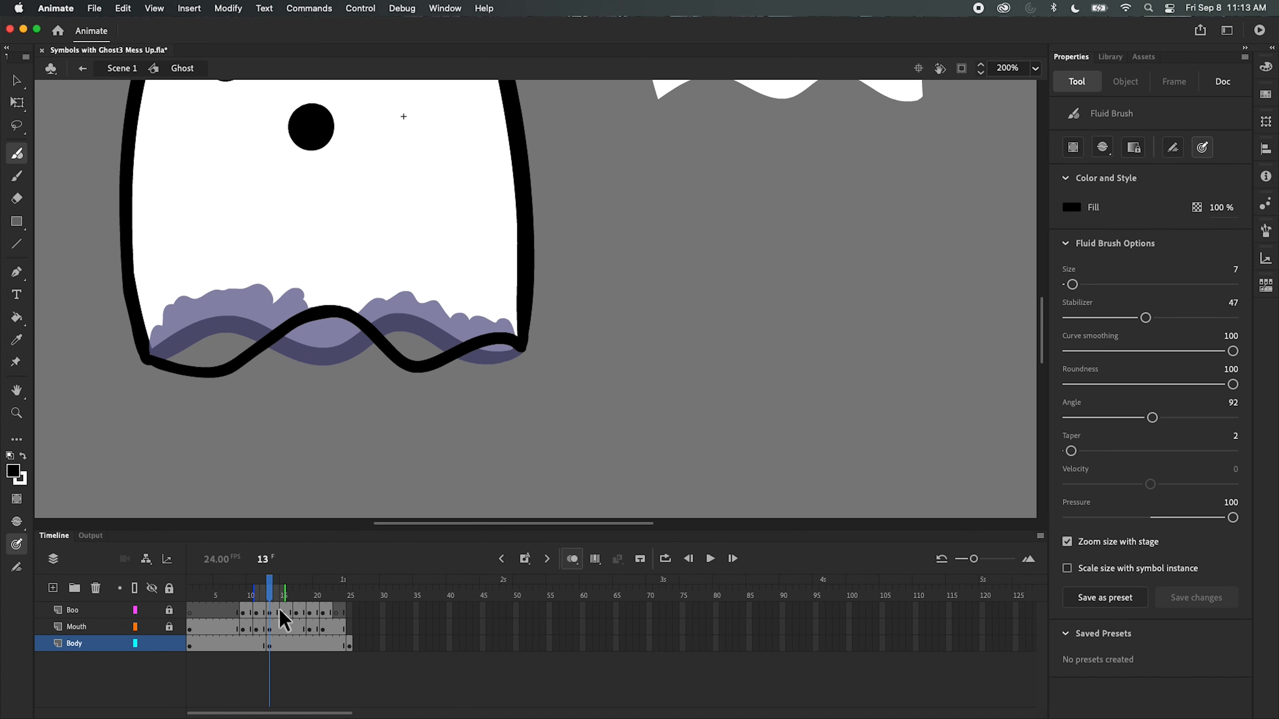
- Thicken both lower corners of the frame 13 ghost so the new hem joins the side outlines
key(super+equal)
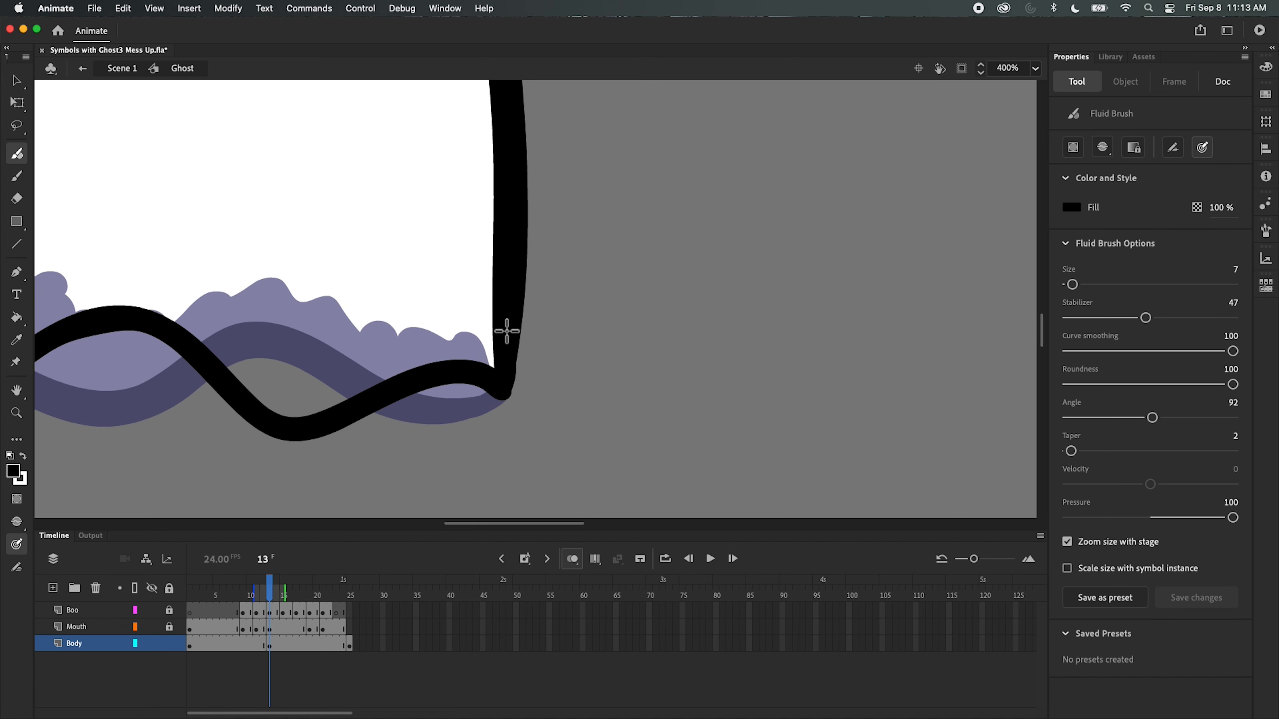
drag(500, 370, 512, 312)
drag(386, 399, 763, 400)
drag(250, 348, 252, 327)
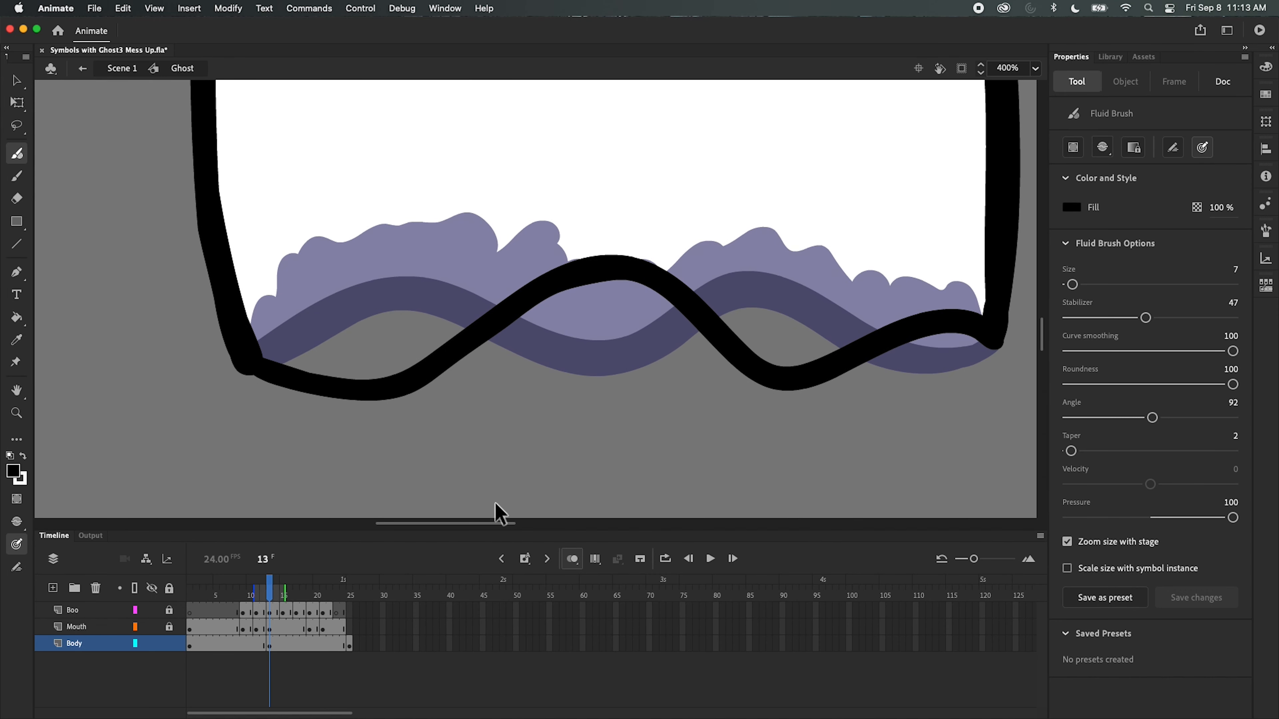
key(super+minus)
key(super+minus)
key(super+equal)
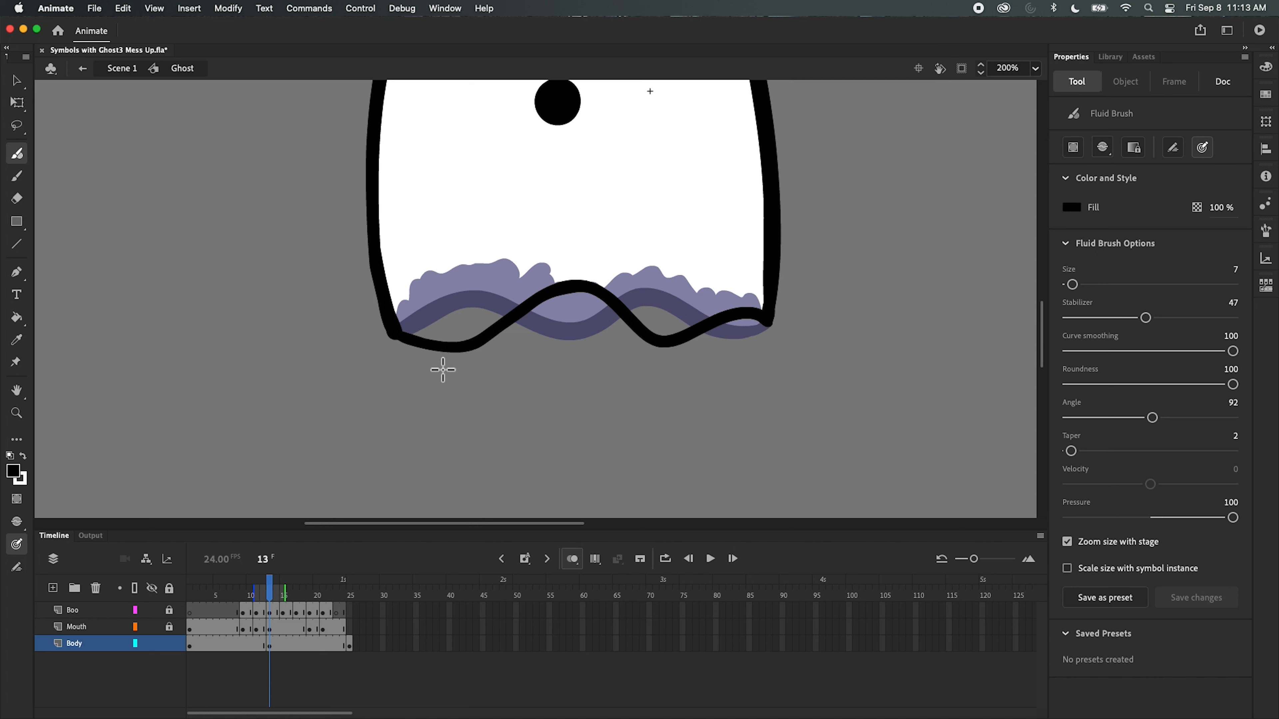
- Add a Body keyframe at frame 7 and erase the wavy bottom edge of the ghost there
mouse_move(289, 595)
mouse_down()
mouse_move(256, 585)
mouse_move(191, 611)
mouse_move(224, 637)
mouse_move(254, 630)
mouse_move(240, 627)
mouse_move(265, 593)
mouse_move(285, 595)
mouse_move(190, 590)
mouse_move(286, 591)
mouse_up()
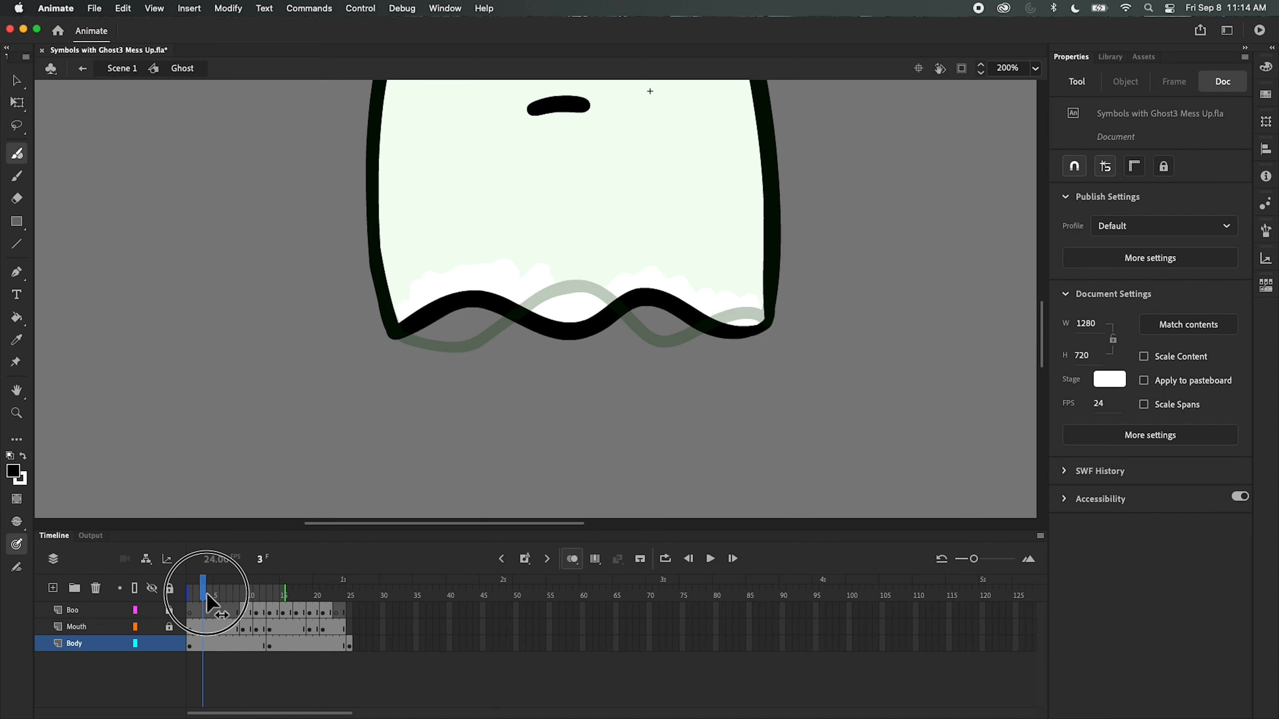
drag(207, 600, 229, 599)
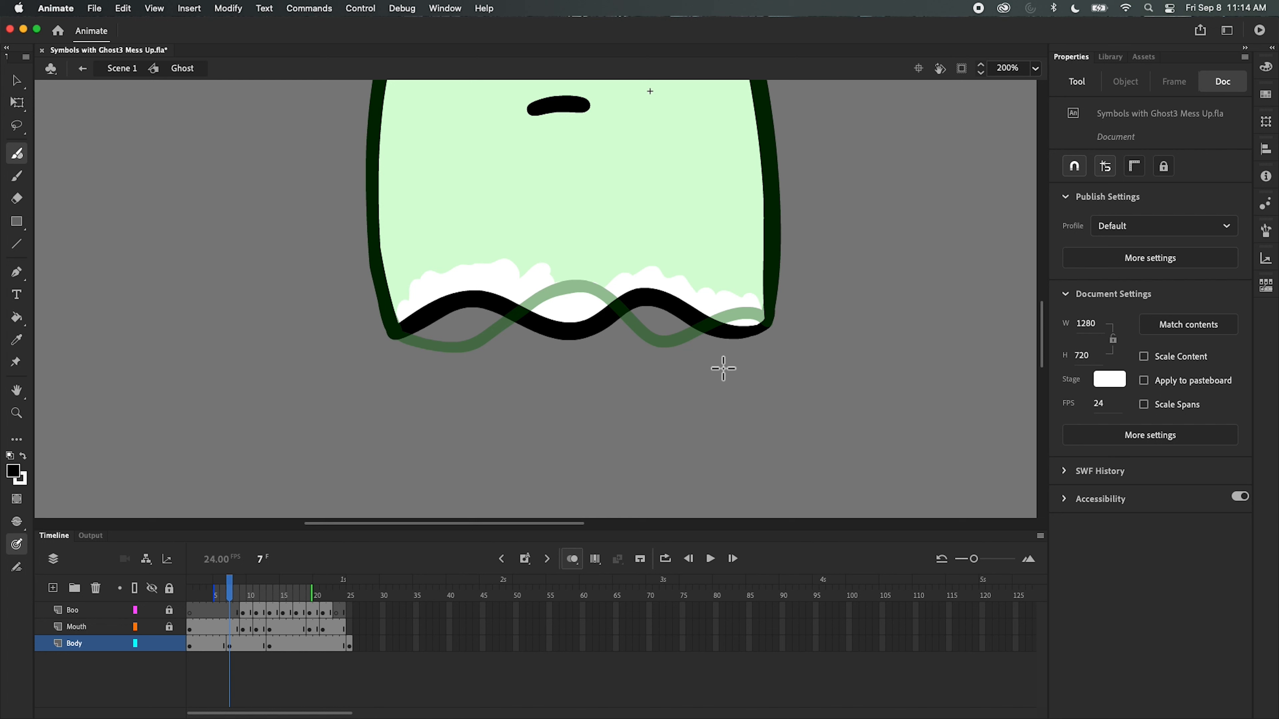
click(19, 199)
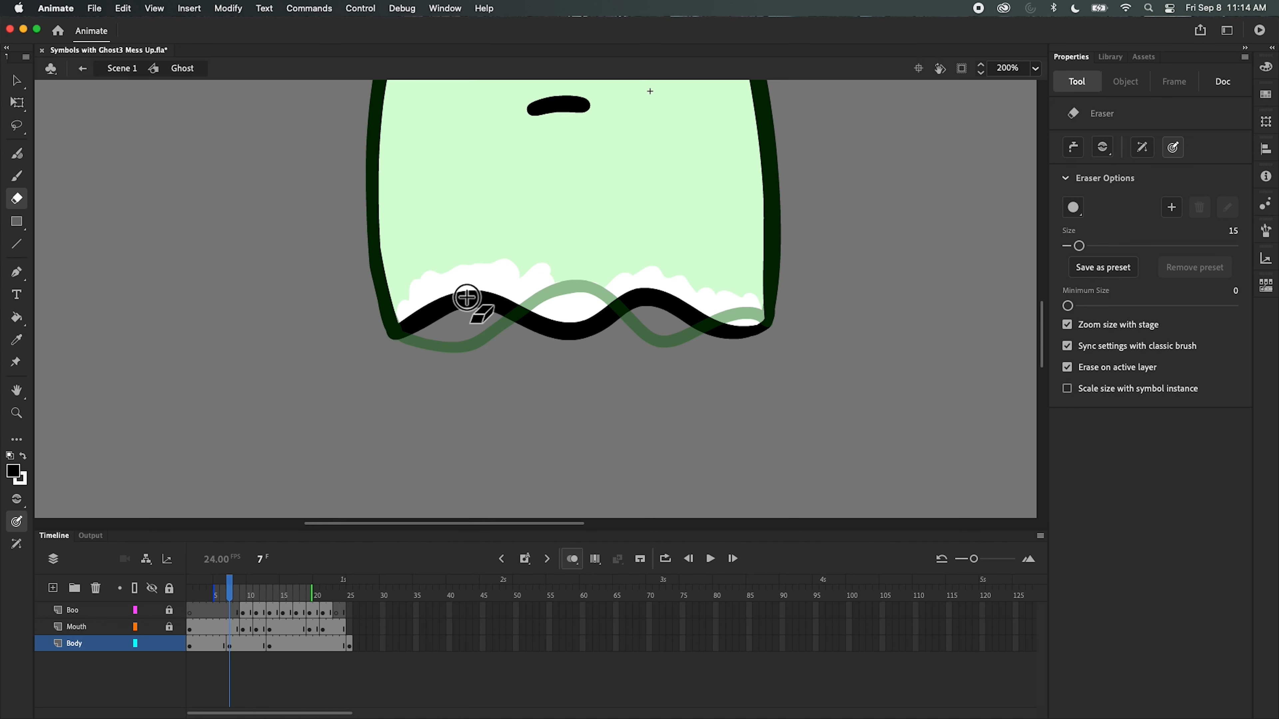
mouse_move(448, 326)
mouse_down()
mouse_move(422, 355)
mouse_move(454, 311)
mouse_move(438, 343)
mouse_move(491, 310)
mouse_move(518, 335)
mouse_move(467, 295)
mouse_move(551, 328)
mouse_move(568, 318)
mouse_move(531, 339)
mouse_move(603, 321)
mouse_move(595, 331)
mouse_move(657, 295)
mouse_move(626, 304)
mouse_move(694, 306)
mouse_move(713, 326)
mouse_move(684, 319)
mouse_move(699, 346)
mouse_move(679, 330)
mouse_move(729, 356)
mouse_move(751, 332)
mouse_move(778, 362)
mouse_move(750, 348)
mouse_up()
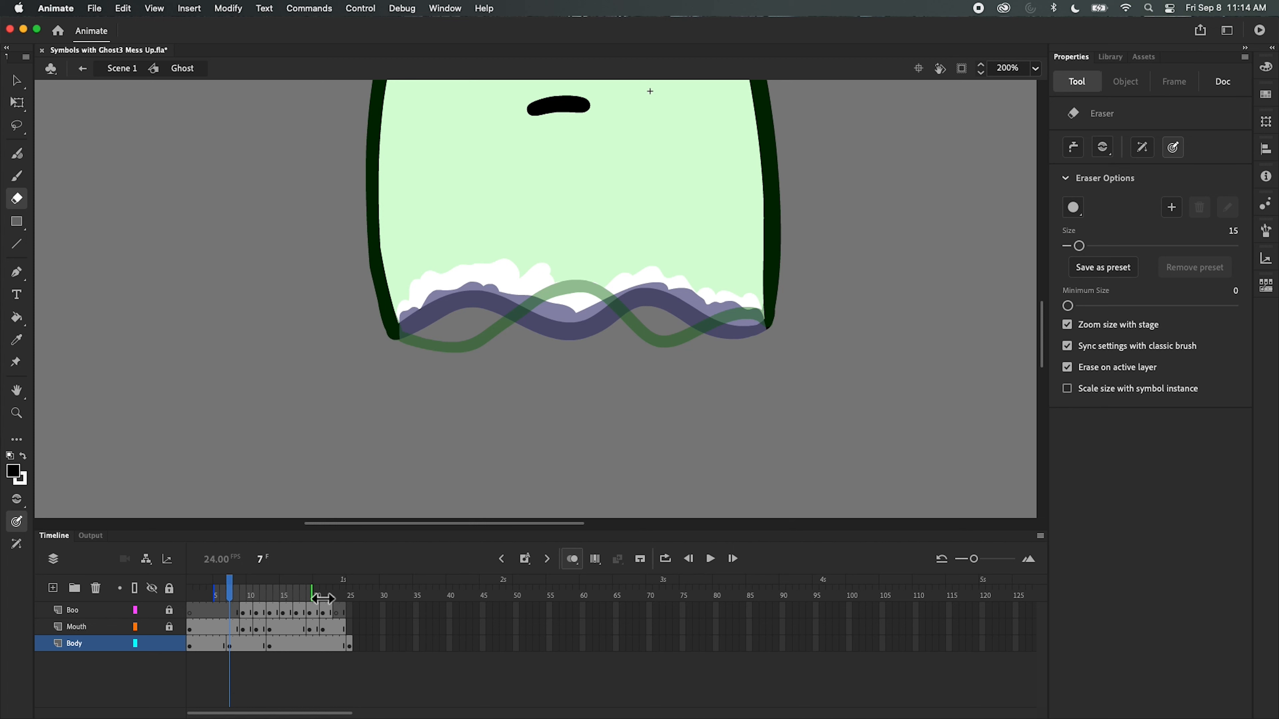
- Shorten the onion skin range and brush a black in-between wavy hem on frame 7, midway between the two onion-skinned waves
drag(322, 598, 302, 599)
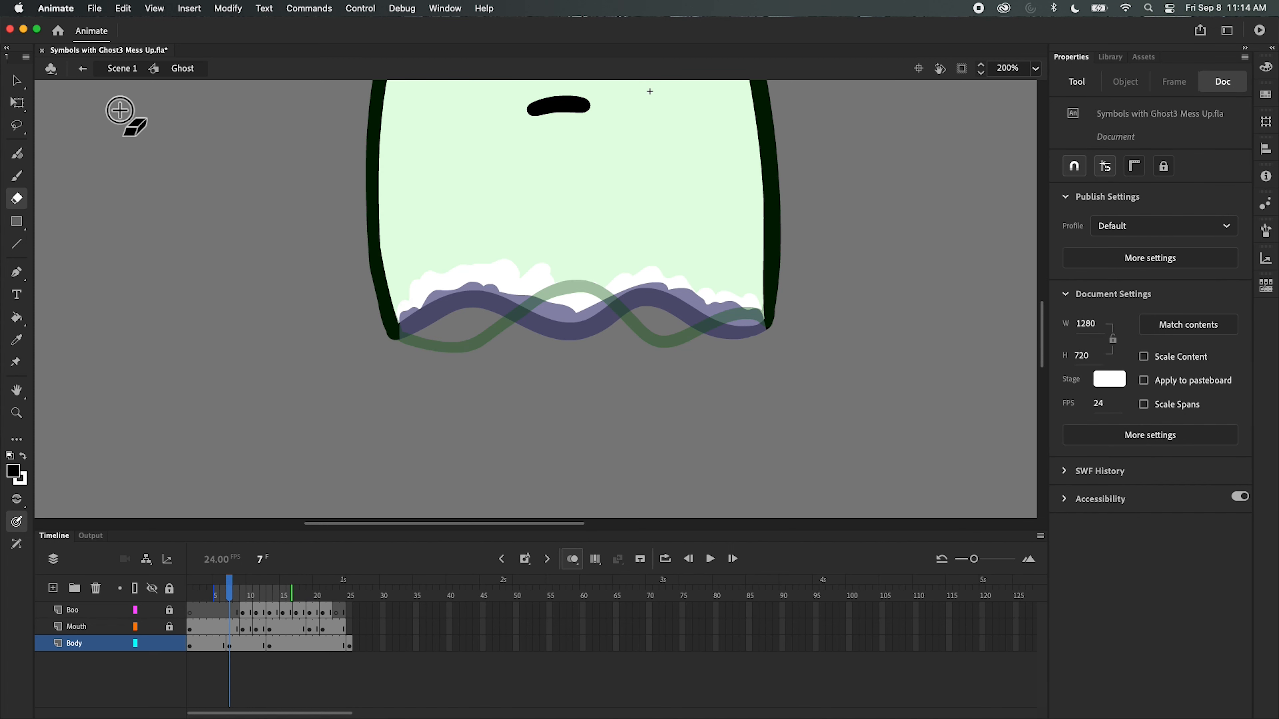
click(25, 154)
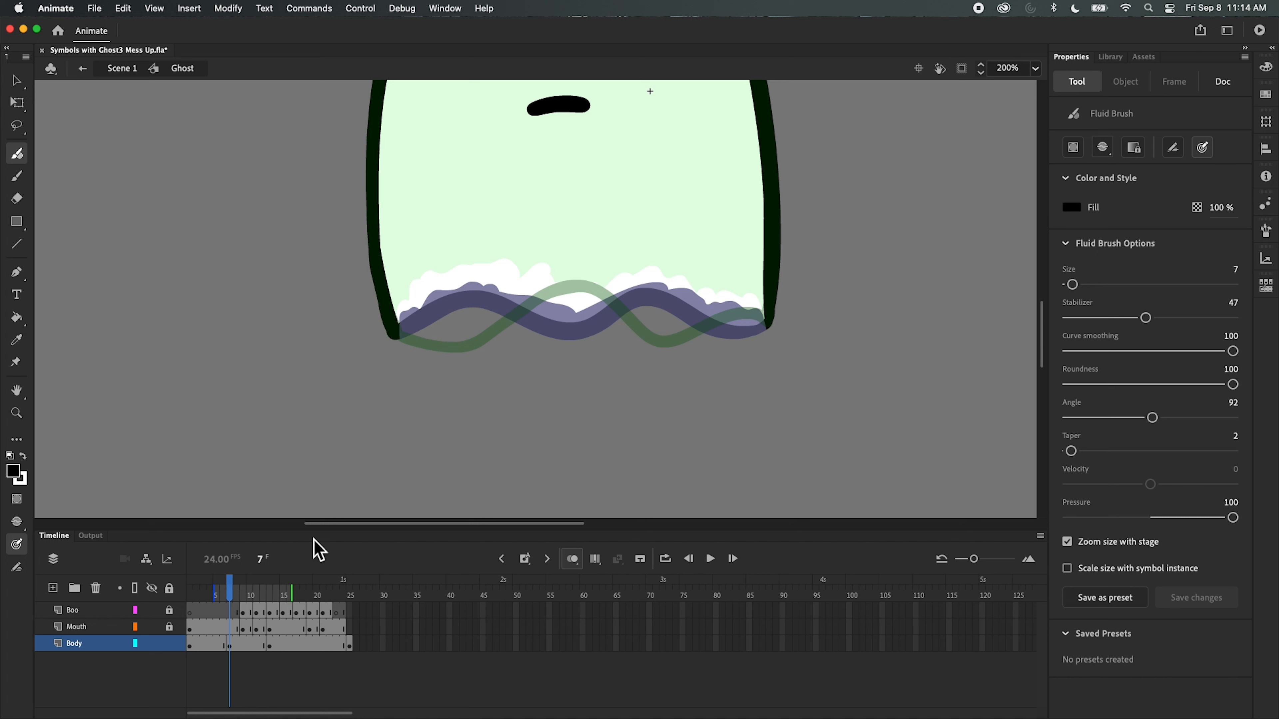
mouse_move(235, 596)
mouse_down()
mouse_move(186, 597)
mouse_move(224, 617)
mouse_move(268, 616)
mouse_move(224, 613)
mouse_move(237, 604)
mouse_up()
click(230, 647)
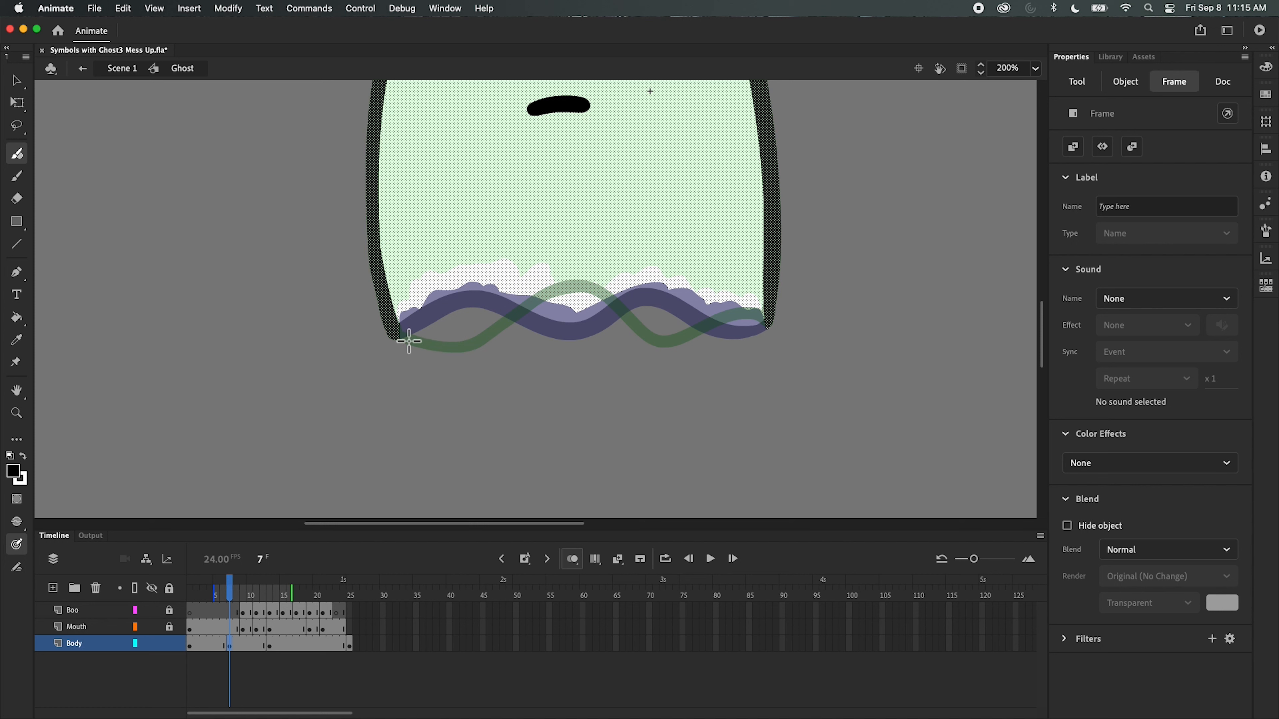
mouse_move(407, 335)
mouse_down()
mouse_move(447, 343)
mouse_move(529, 297)
mouse_move(628, 345)
mouse_move(693, 308)
mouse_move(768, 323)
mouse_up()
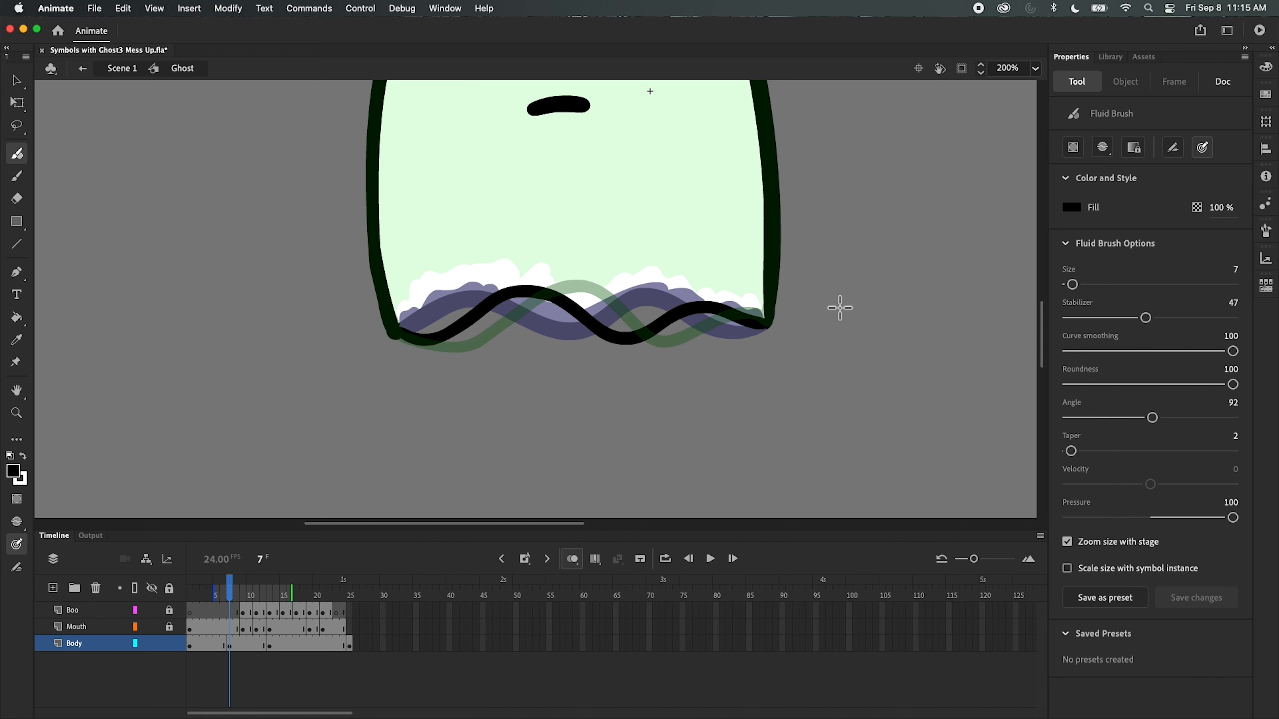
- Turn off onion skinning and thicken the black hem on frame 7 by retracing it at brush size 8
mouse_move(236, 600)
mouse_down()
mouse_move(202, 601)
mouse_move(282, 602)
mouse_move(195, 595)
mouse_move(271, 602)
mouse_move(209, 611)
mouse_move(265, 618)
mouse_move(196, 620)
mouse_move(265, 621)
mouse_move(226, 623)
mouse_move(254, 622)
mouse_move(229, 624)
mouse_move(252, 623)
mouse_move(229, 624)
mouse_move(216, 602)
mouse_move(229, 604)
mouse_up()
click(582, 557)
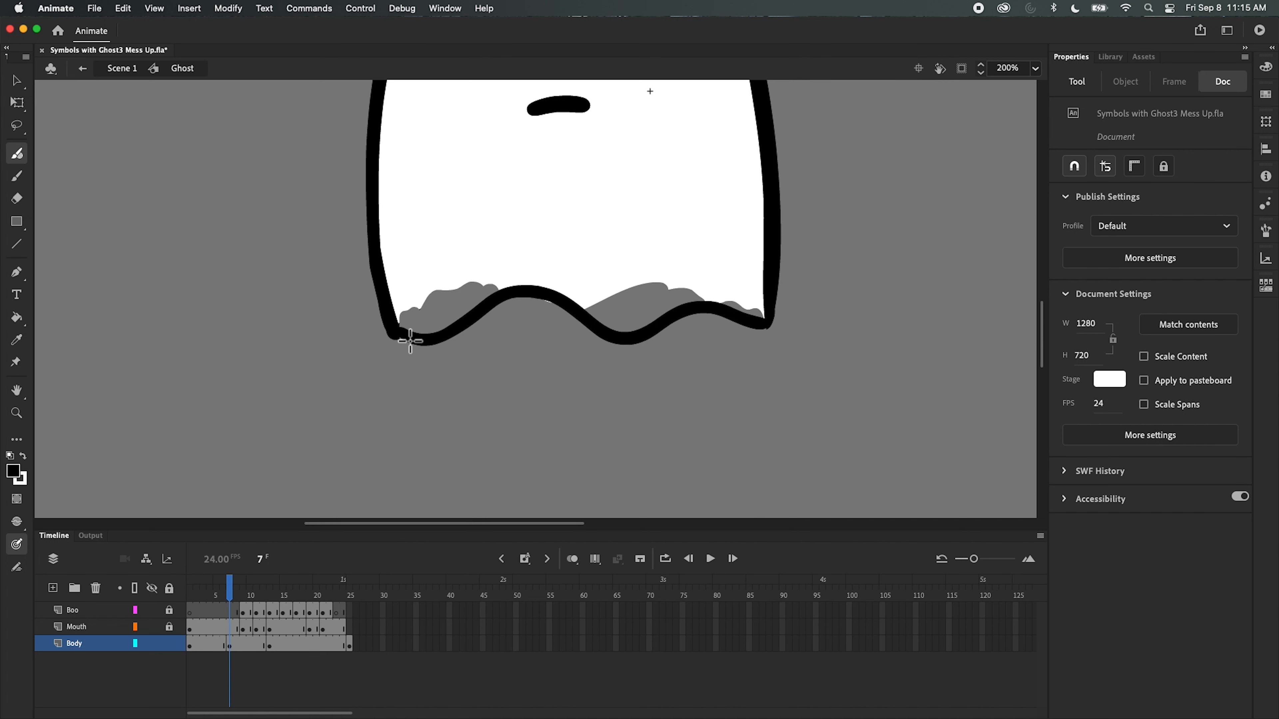
mouse_move(394, 333)
mouse_down()
mouse_move(437, 345)
mouse_move(515, 302)
mouse_move(635, 342)
mouse_move(691, 316)
mouse_move(754, 325)
mouse_up()
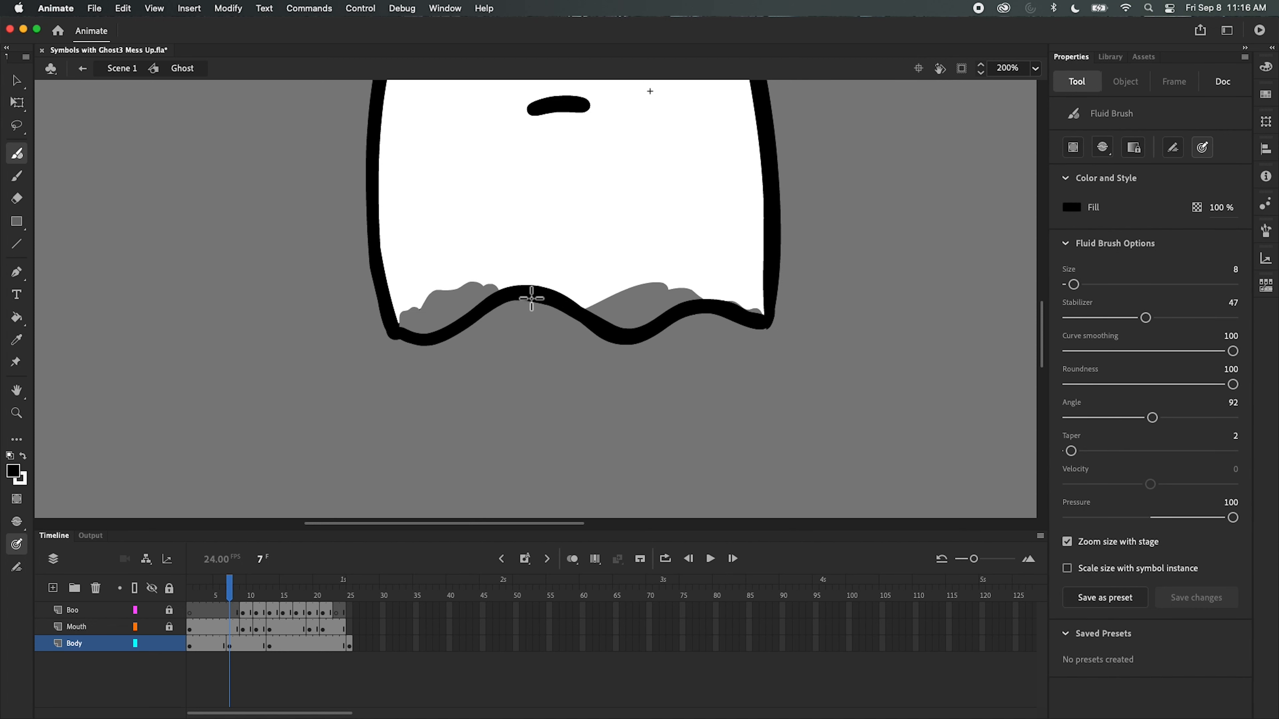
drag(532, 299, 401, 337)
- Retrace the black hem on frame 13 with the Fluid Brush at size 8 to thicken it, undoing and redrawing an unsatisfactory stroke
click(269, 645)
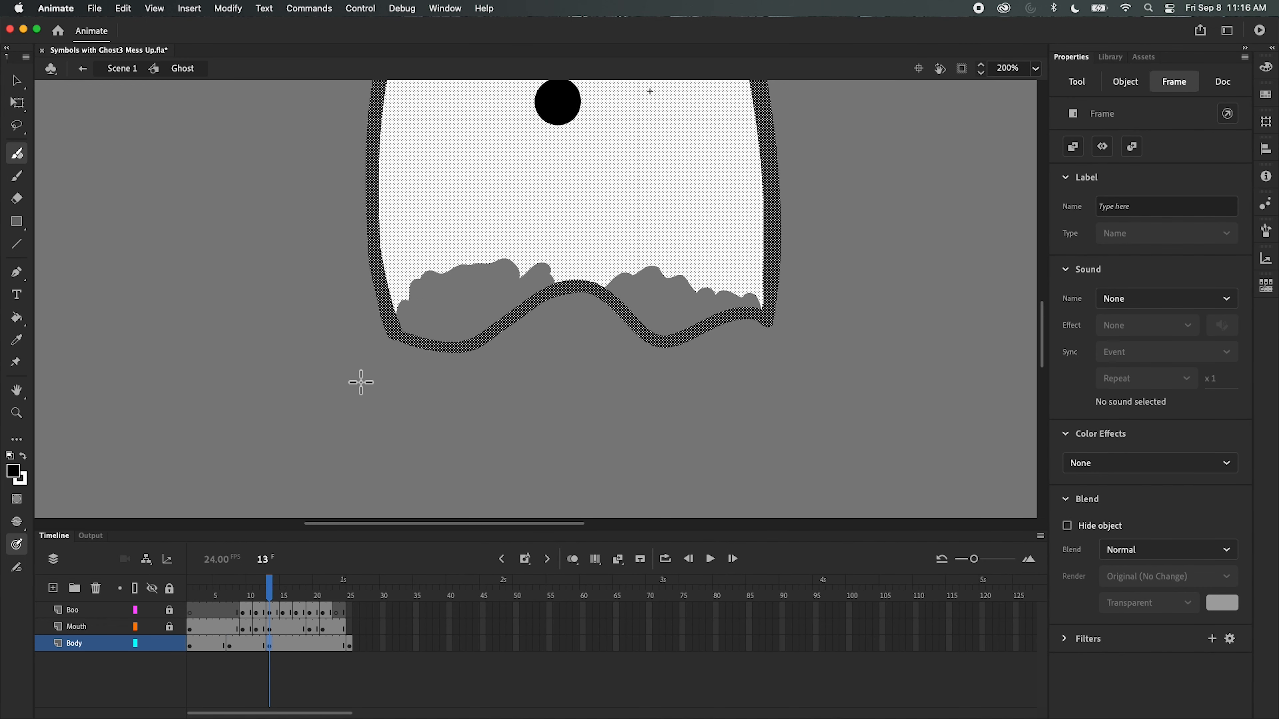
click(17, 80)
click(80, 143)
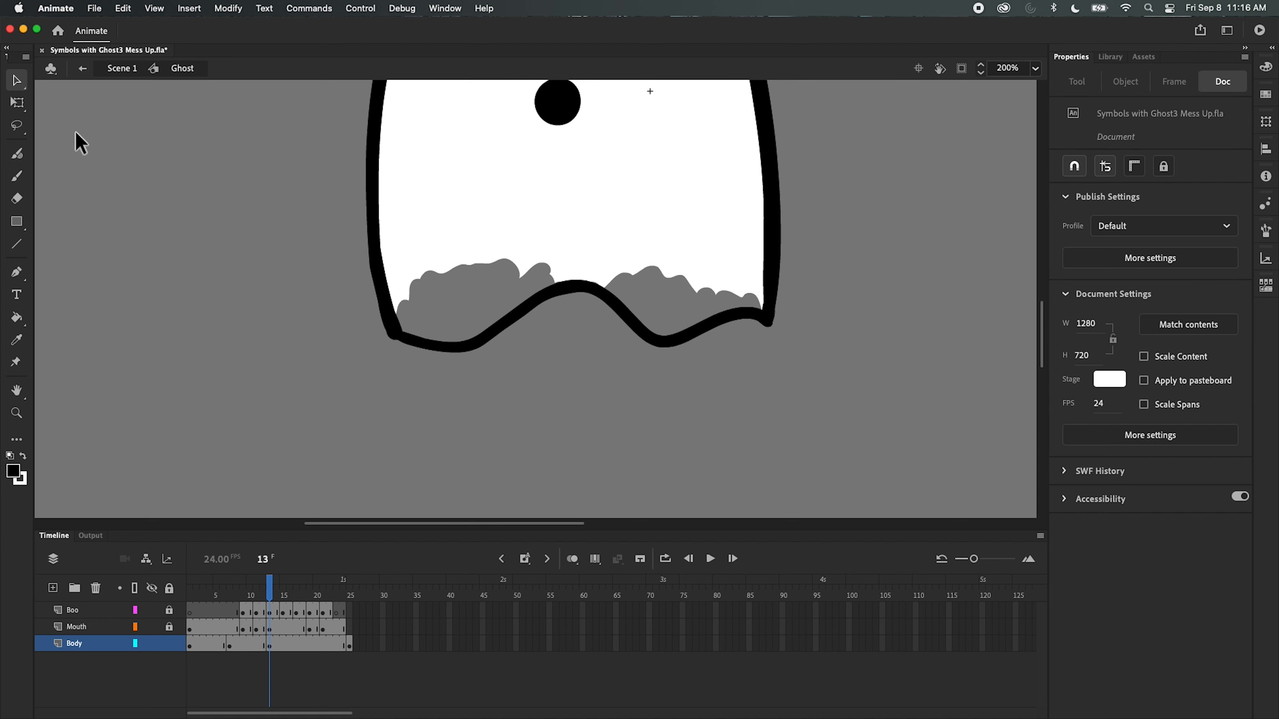
click(19, 155)
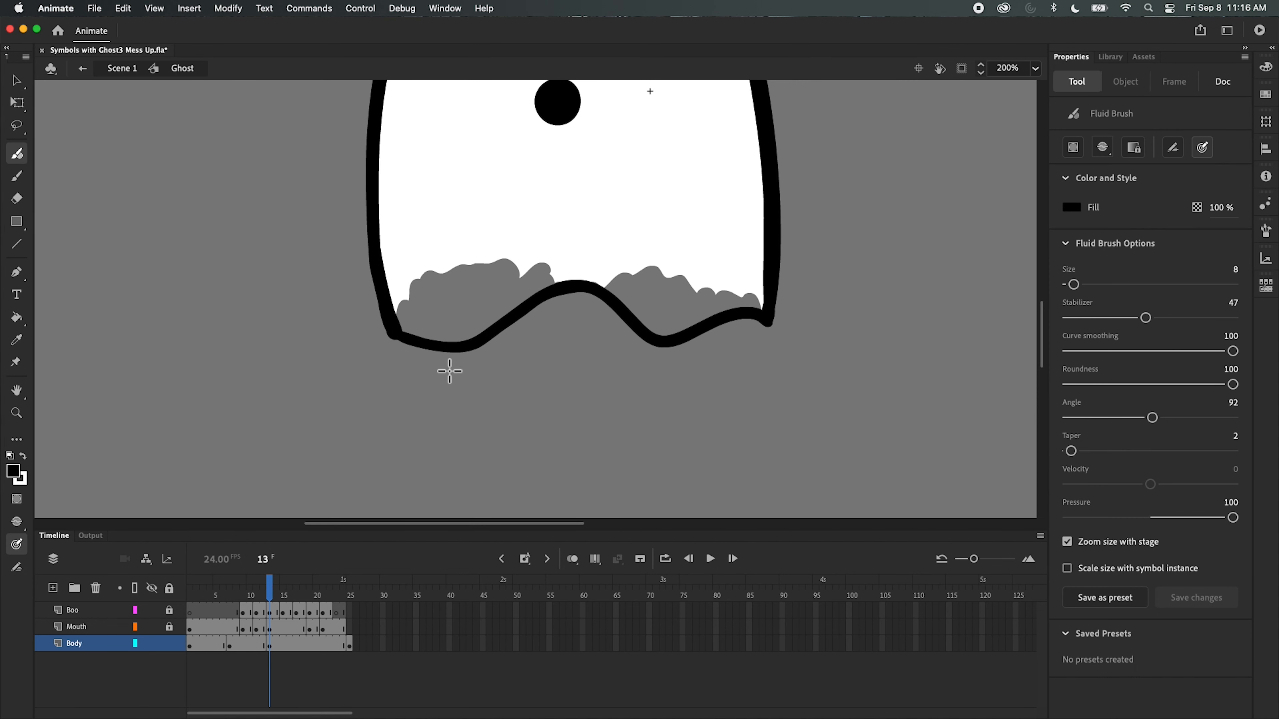
mouse_move(402, 337)
mouse_down()
mouse_move(451, 346)
mouse_move(586, 297)
mouse_move(697, 340)
mouse_move(749, 315)
mouse_move(776, 331)
mouse_up()
drag(270, 585, 254, 615)
key(period)
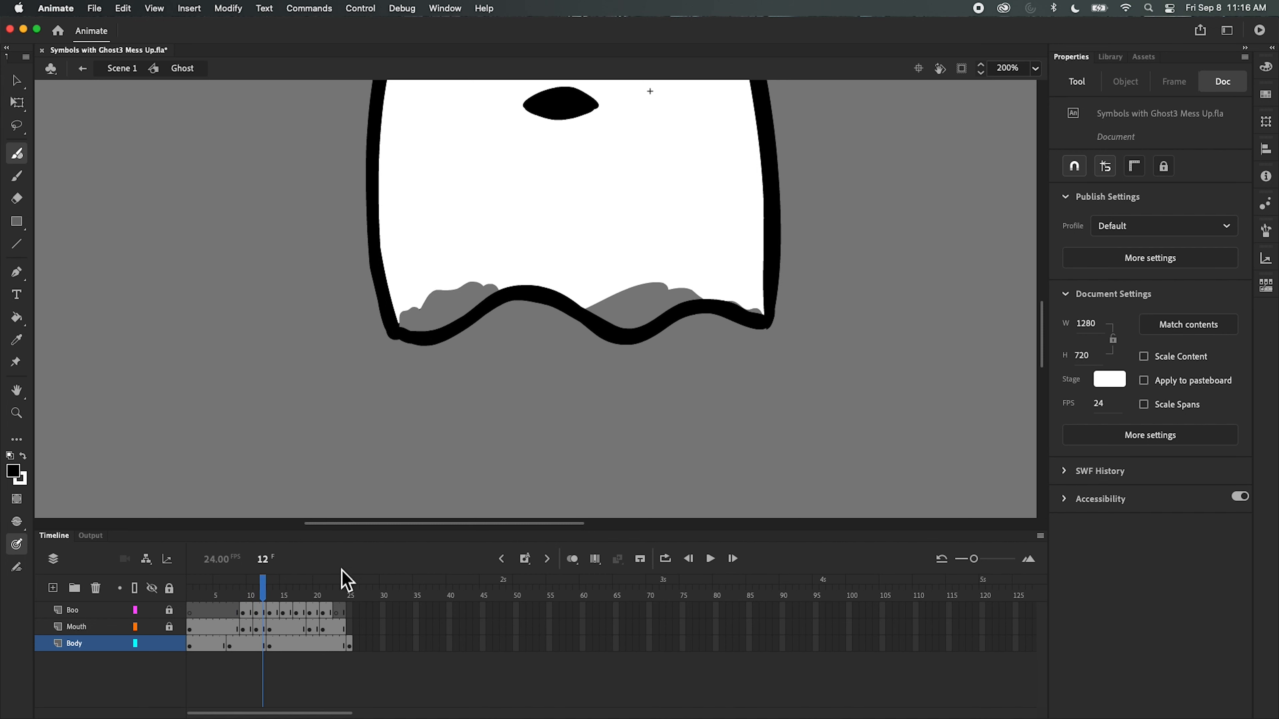
click(272, 645)
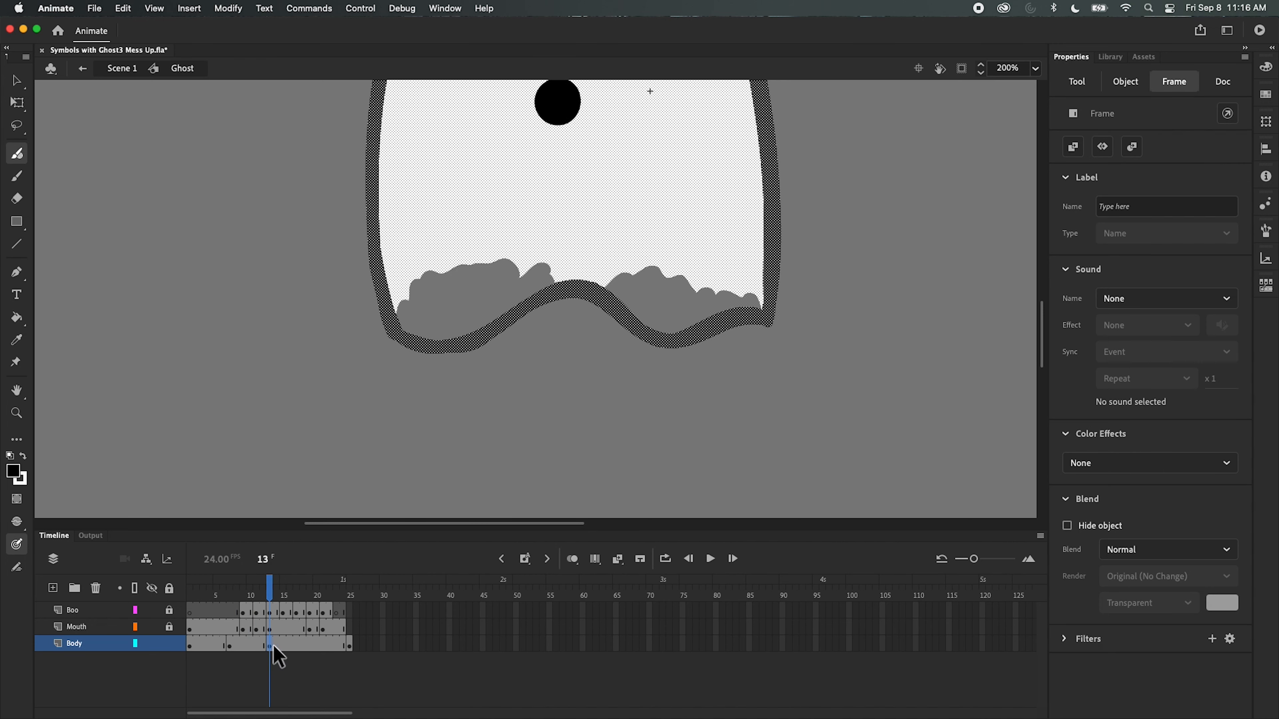
click(501, 420)
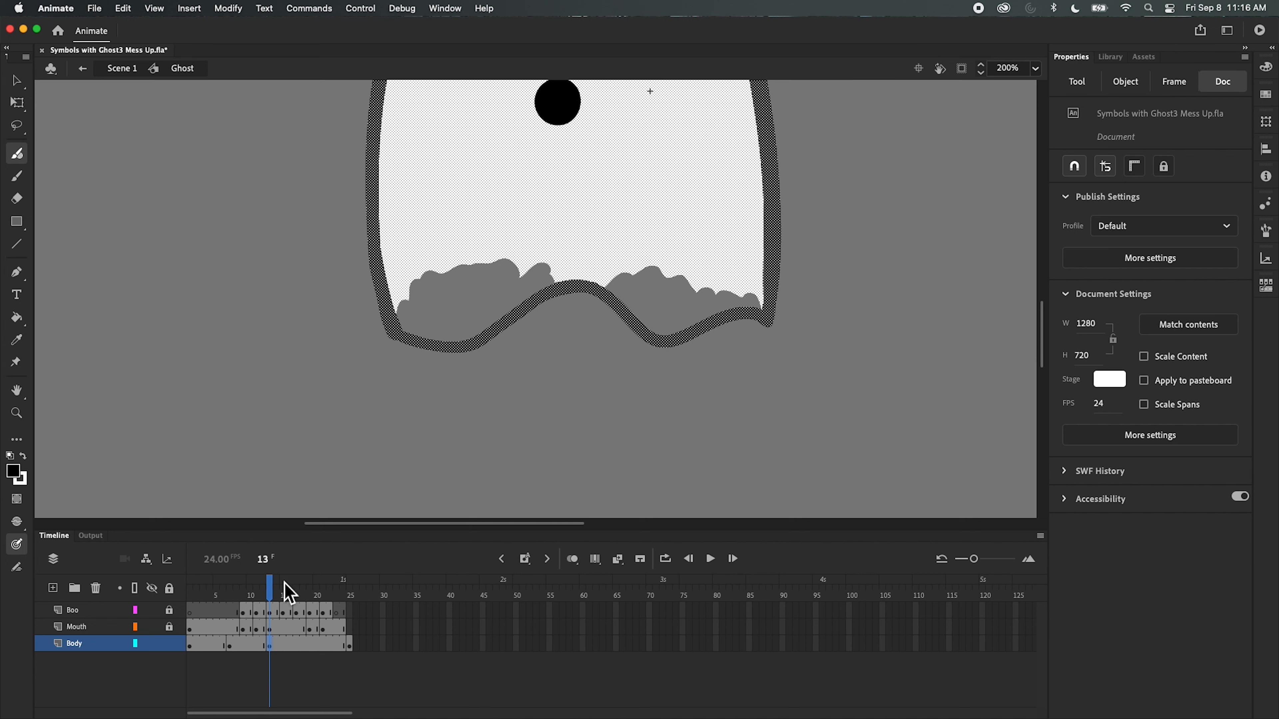
mouse_move(767, 315)
mouse_down()
mouse_move(737, 309)
mouse_move(663, 337)
mouse_move(600, 298)
mouse_move(462, 347)
mouse_move(396, 334)
mouse_up()
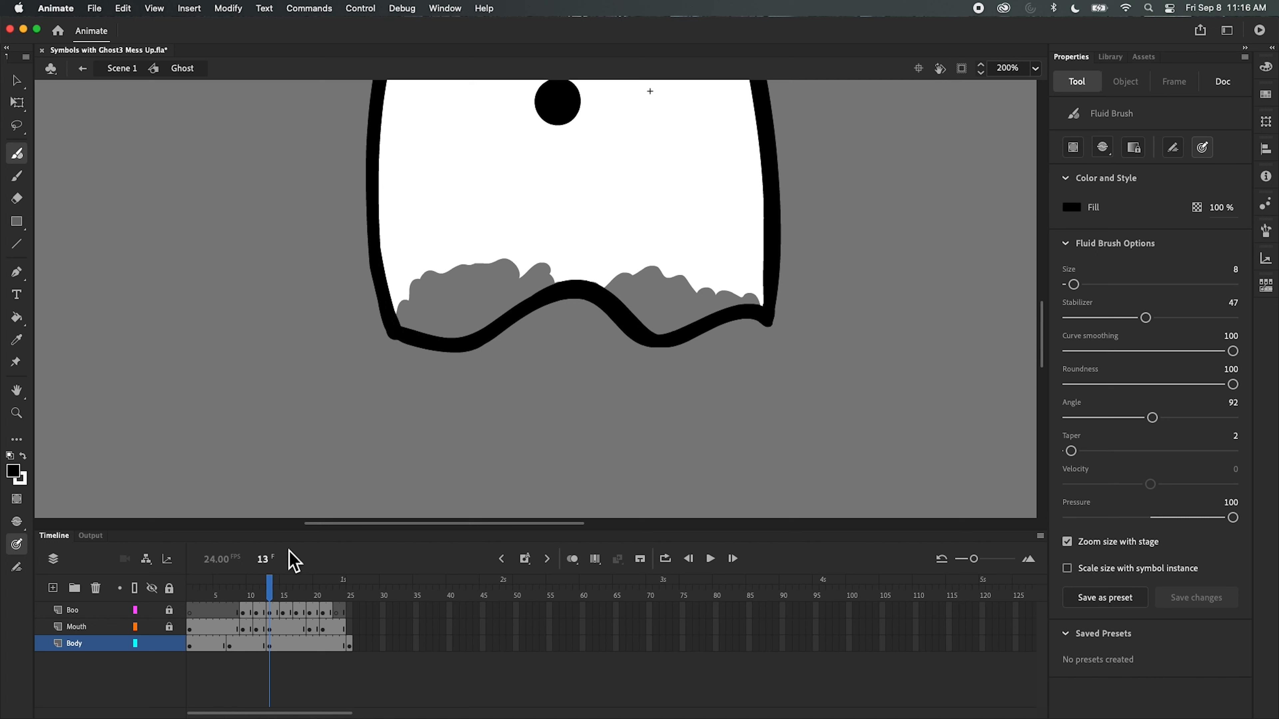
- Turn on onion skinning with a range shortened to the neighbouring drawings and add a Body keyframe at frame 4
drag(270, 585, 209, 616)
click(571, 558)
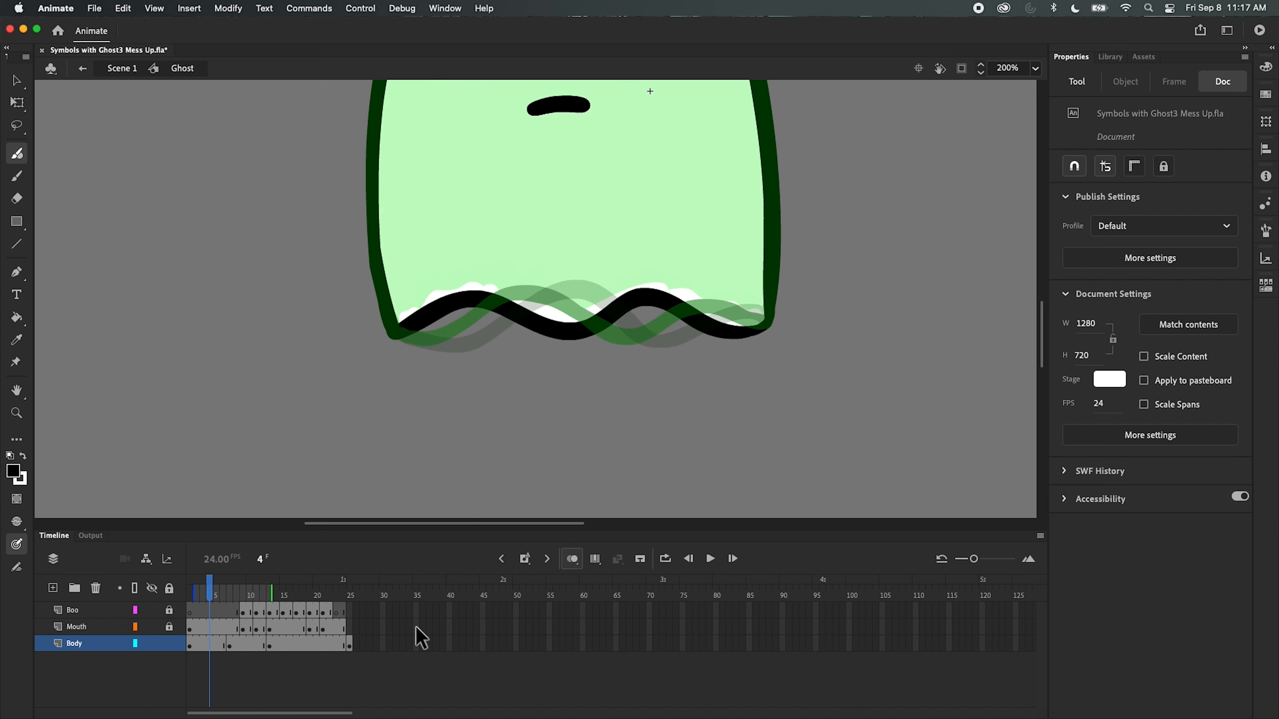
drag(271, 588, 251, 588)
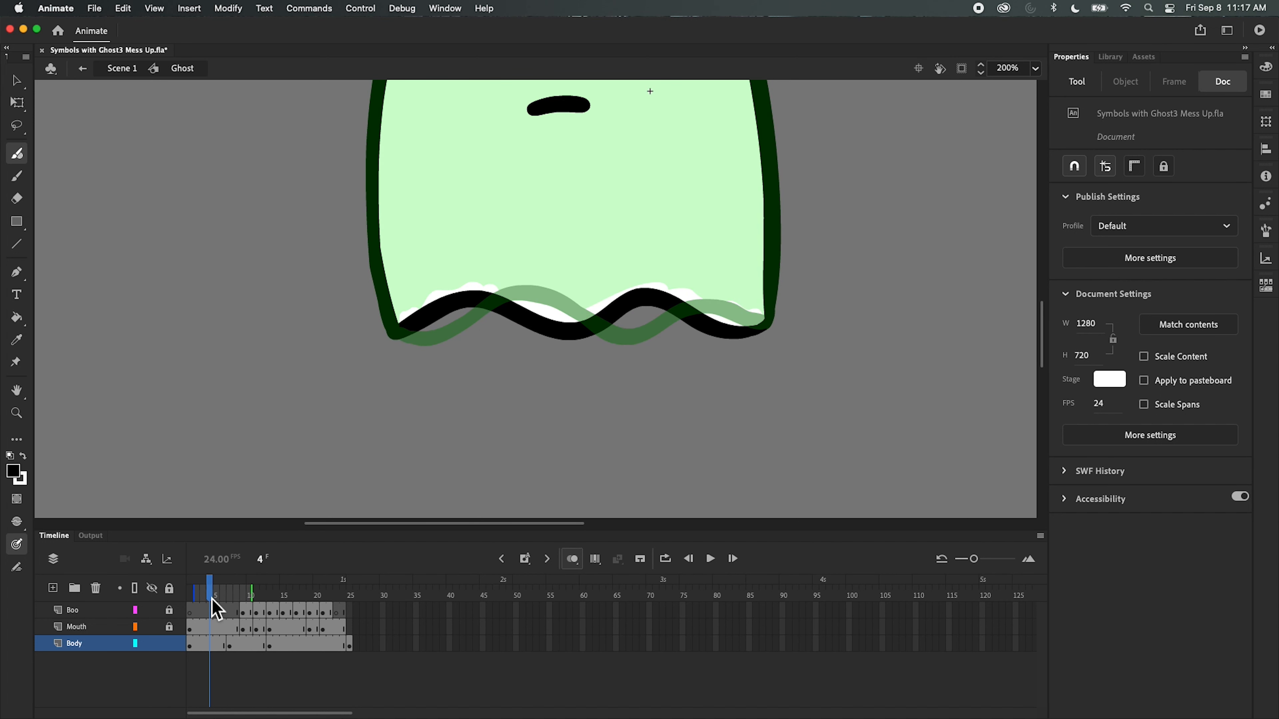
mouse_move(210, 593)
mouse_down()
mouse_move(196, 598)
mouse_move(230, 605)
mouse_move(189, 613)
mouse_move(209, 612)
mouse_up()
click(525, 565)
drag(259, 605, 239, 603)
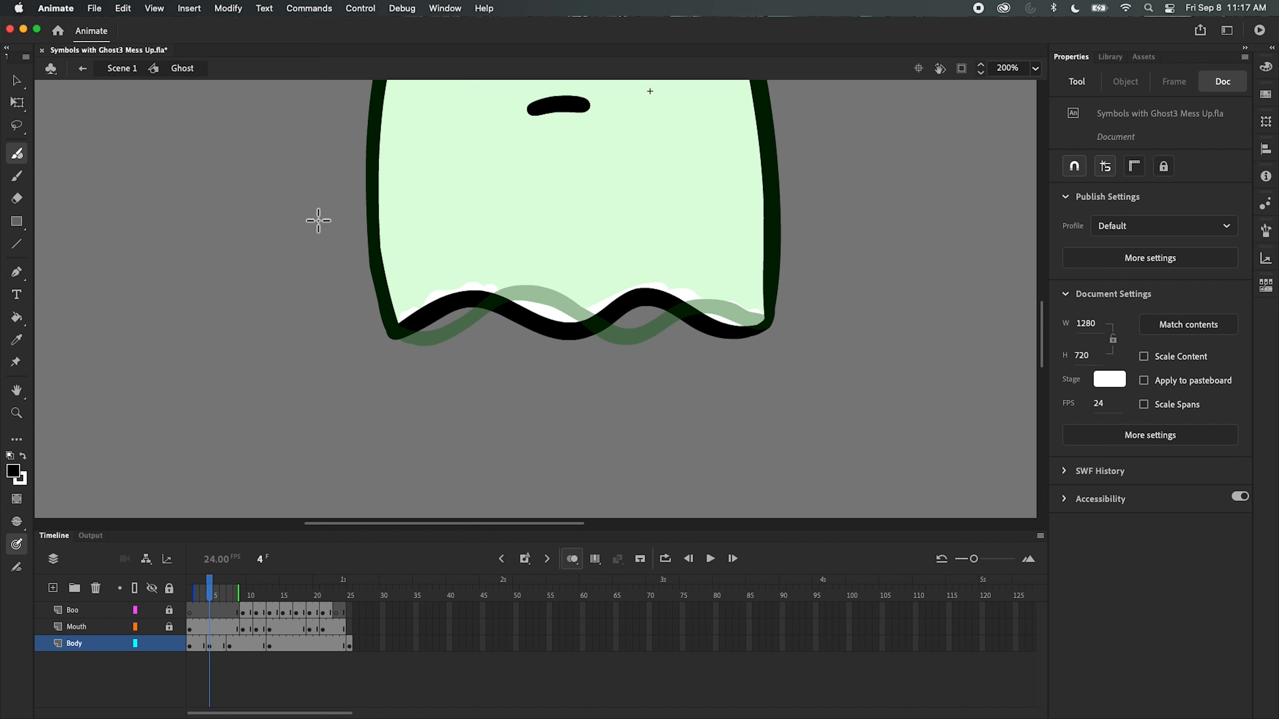
- Erase the ghost's wavy bottom edge on frame 4 and brush a black in-between hem midway between the frame 1 and frame 7 waves
click(16, 198)
mouse_move(442, 328)
mouse_down()
mouse_move(416, 315)
mouse_move(407, 334)
mouse_move(422, 301)
mouse_move(466, 286)
mouse_move(425, 323)
mouse_move(542, 292)
mouse_move(504, 332)
mouse_move(613, 296)
mouse_move(519, 309)
mouse_move(558, 293)
mouse_move(659, 294)
mouse_move(596, 328)
mouse_move(695, 314)
mouse_move(735, 342)
mouse_move(751, 322)
mouse_move(763, 334)
mouse_move(646, 338)
mouse_move(495, 311)
mouse_move(438, 353)
mouse_up()
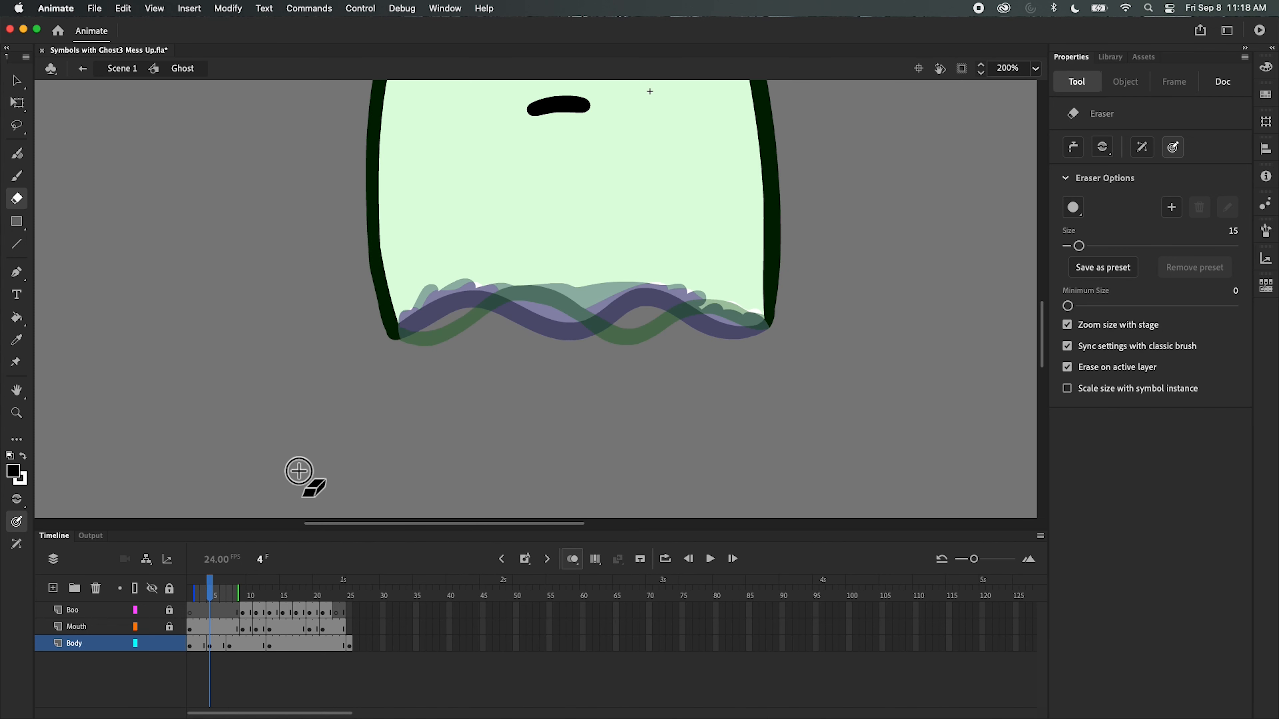
click(18, 155)
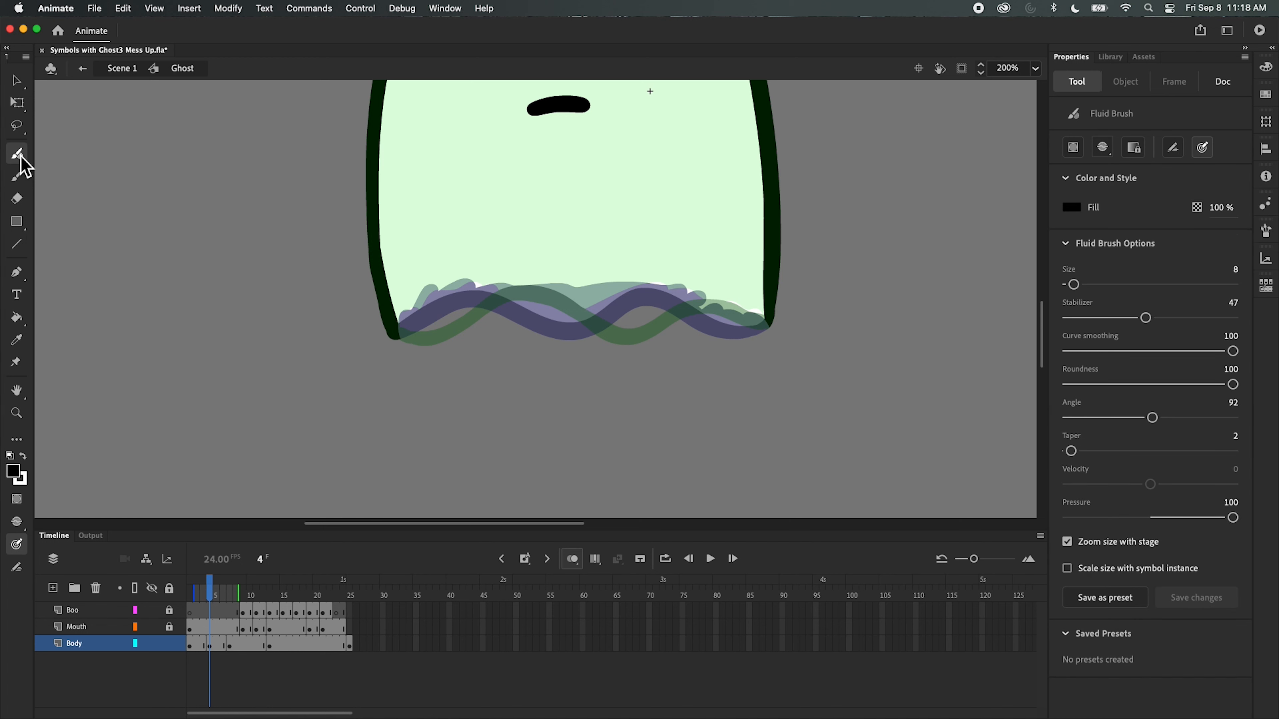
mouse_move(405, 343)
mouse_down()
mouse_move(503, 297)
mouse_move(591, 328)
mouse_move(696, 309)
mouse_move(765, 328)
mouse_move(774, 314)
mouse_up()
- Add a Body keyframe at frame 10 and erase the ghost's wavy bottom edge there
drag(211, 600, 251, 597)
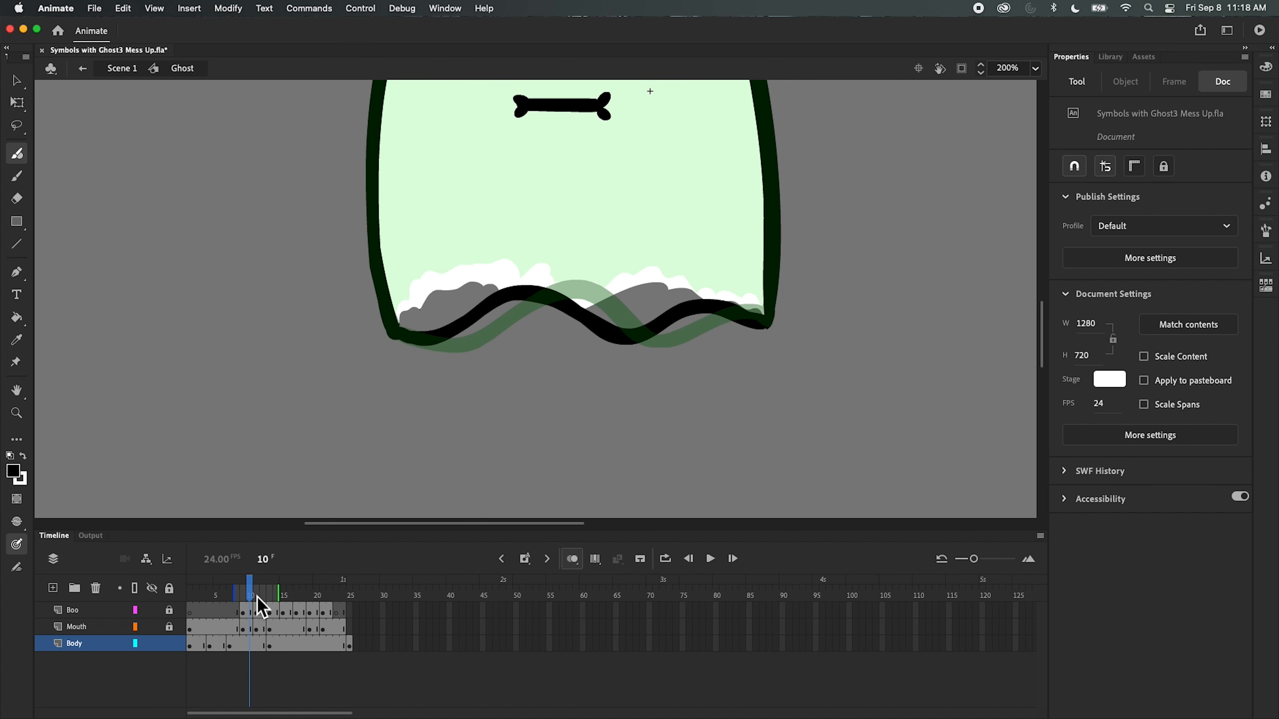
click(524, 559)
click(18, 198)
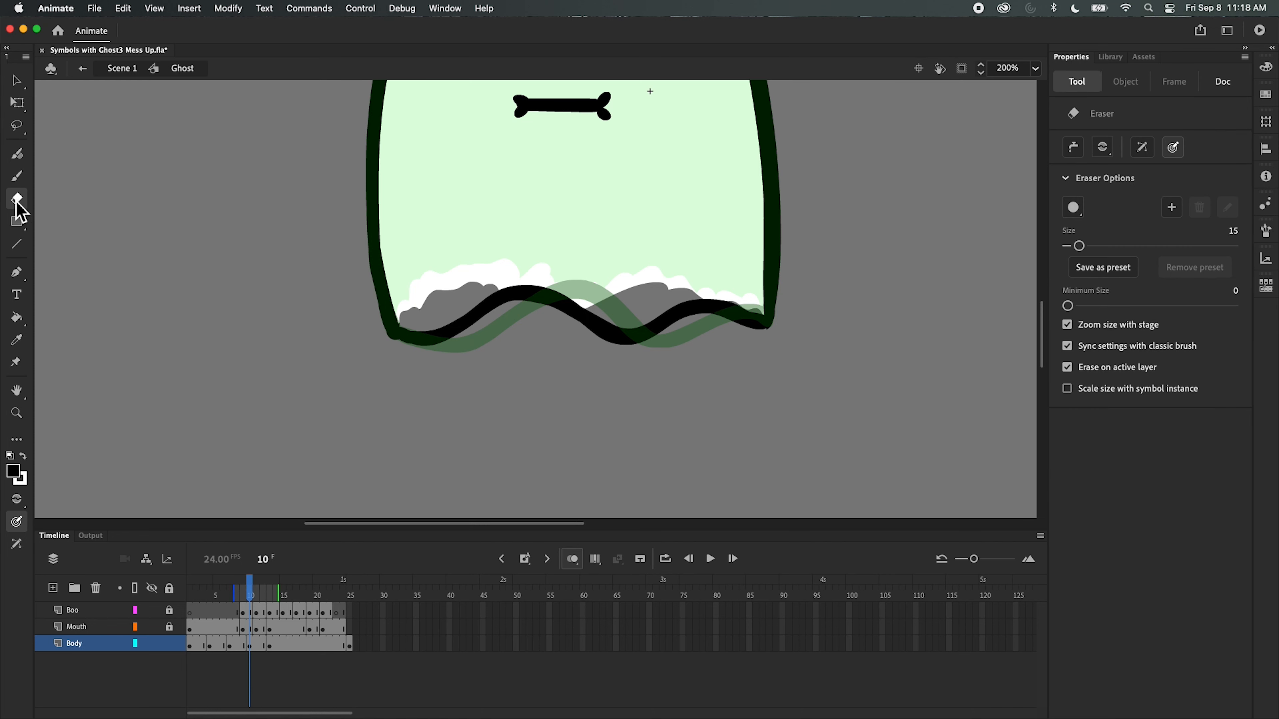
mouse_move(411, 343)
mouse_down()
mouse_move(467, 350)
mouse_move(520, 319)
mouse_move(505, 315)
mouse_move(565, 306)
mouse_move(548, 322)
mouse_move(613, 324)
mouse_move(605, 338)
mouse_move(654, 340)
mouse_move(645, 354)
mouse_move(741, 325)
mouse_up()
mouse_move(755, 333)
mouse_down()
mouse_move(756, 323)
mouse_move(760, 358)
mouse_up()
right_click(760, 359)
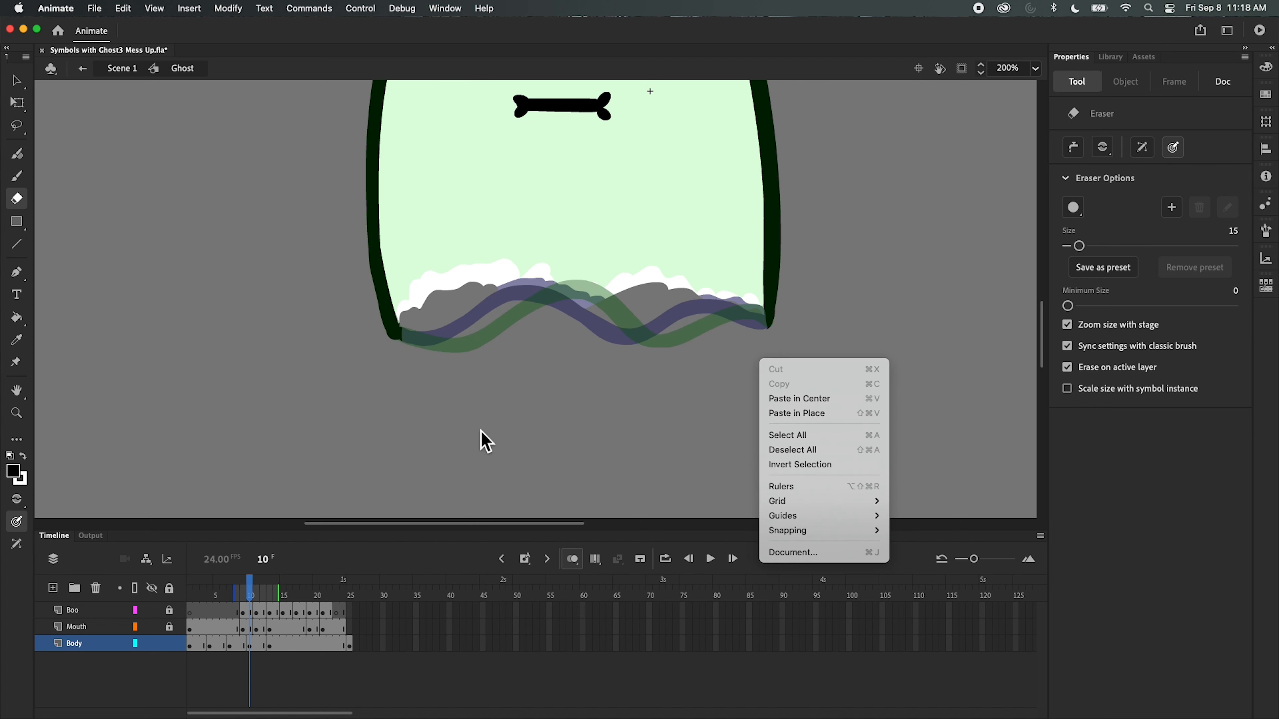
- Brush a black in-between hem on frame 10 with the Fluid Brush, midway between the onion-skinned frame 7 and frame 13 waves
click(19, 152)
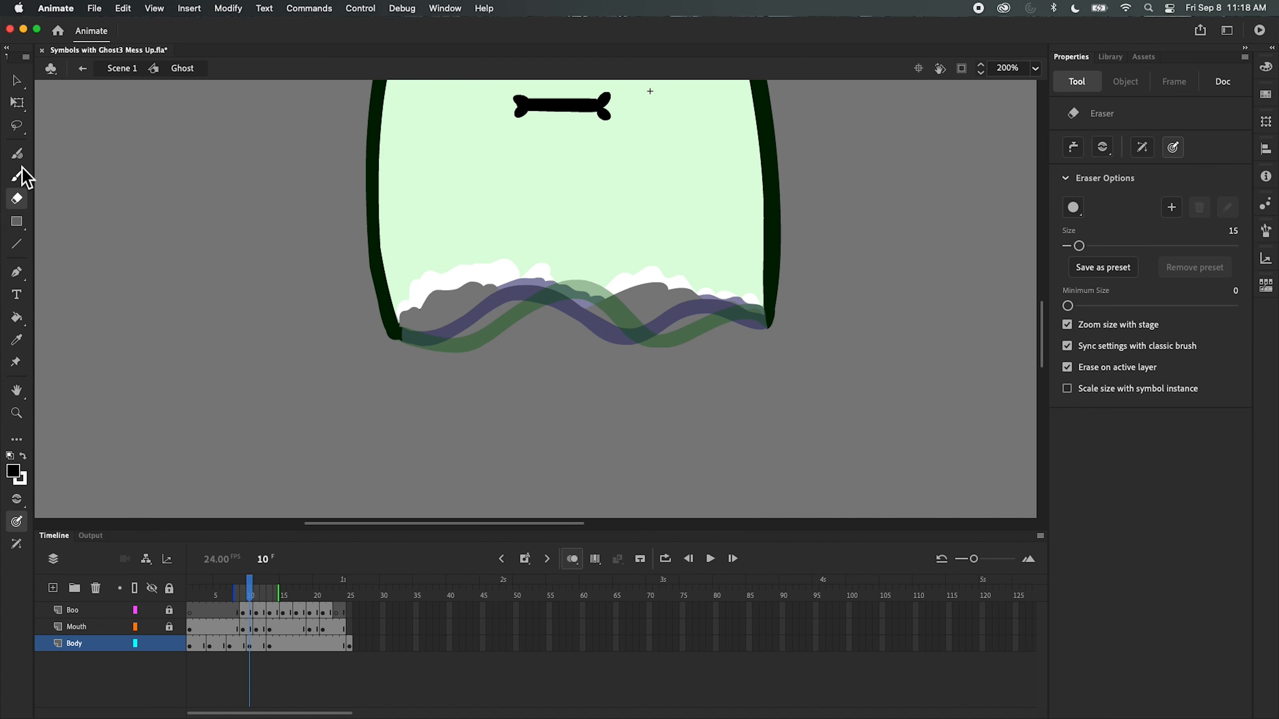
click(17, 154)
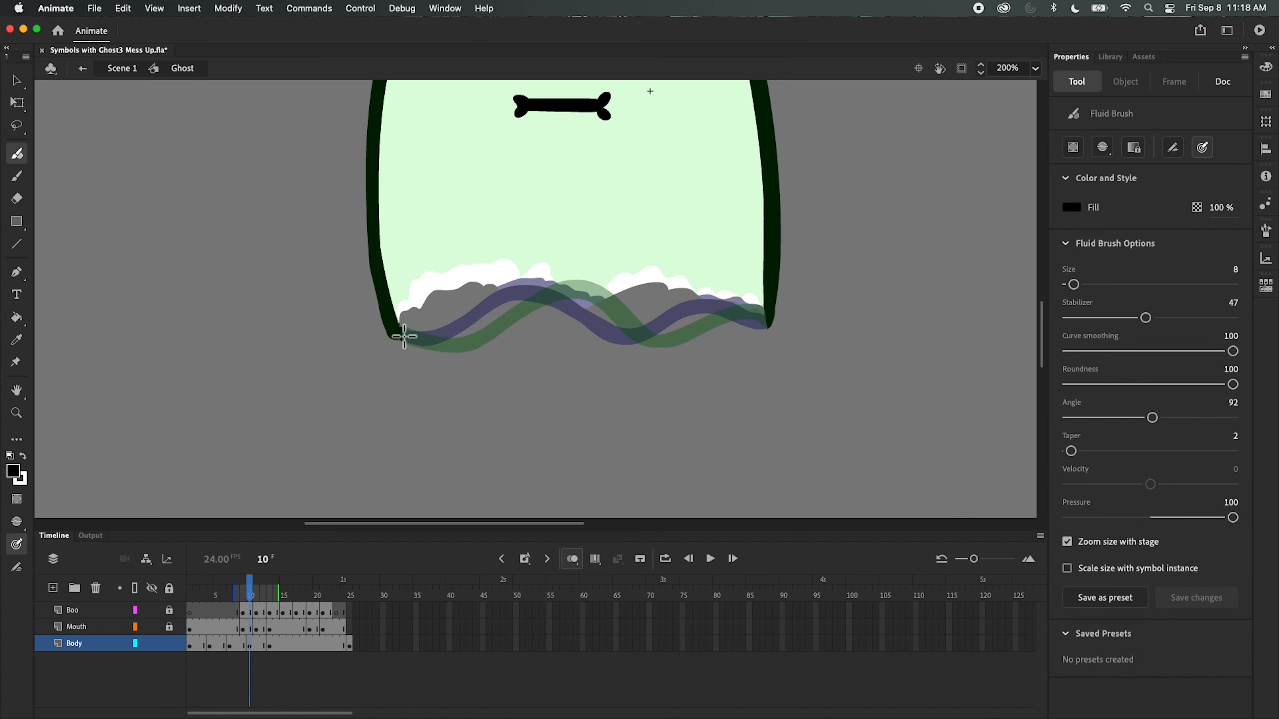
mouse_move(404, 337)
mouse_down()
mouse_move(461, 345)
mouse_move(543, 301)
mouse_move(658, 341)
mouse_move(744, 313)
mouse_move(787, 350)
mouse_up()
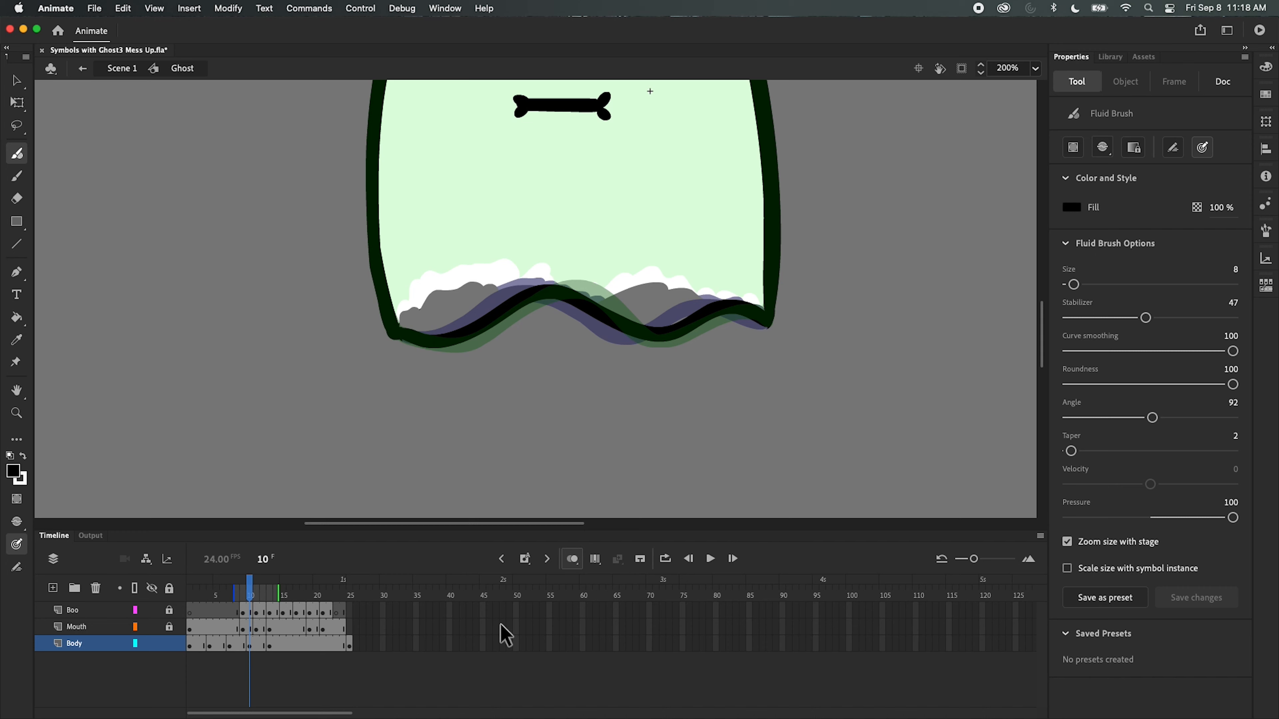
- Add a Body keyframe at frame 19 and erase the ghost's wavy bottom edge there
mouse_move(251, 588)
mouse_down()
mouse_move(223, 599)
mouse_move(284, 599)
mouse_move(191, 600)
mouse_move(269, 608)
mouse_move(214, 609)
mouse_move(271, 618)
mouse_move(215, 622)
mouse_move(271, 624)
mouse_move(257, 622)
mouse_move(329, 607)
mouse_move(270, 605)
mouse_move(351, 594)
mouse_up()
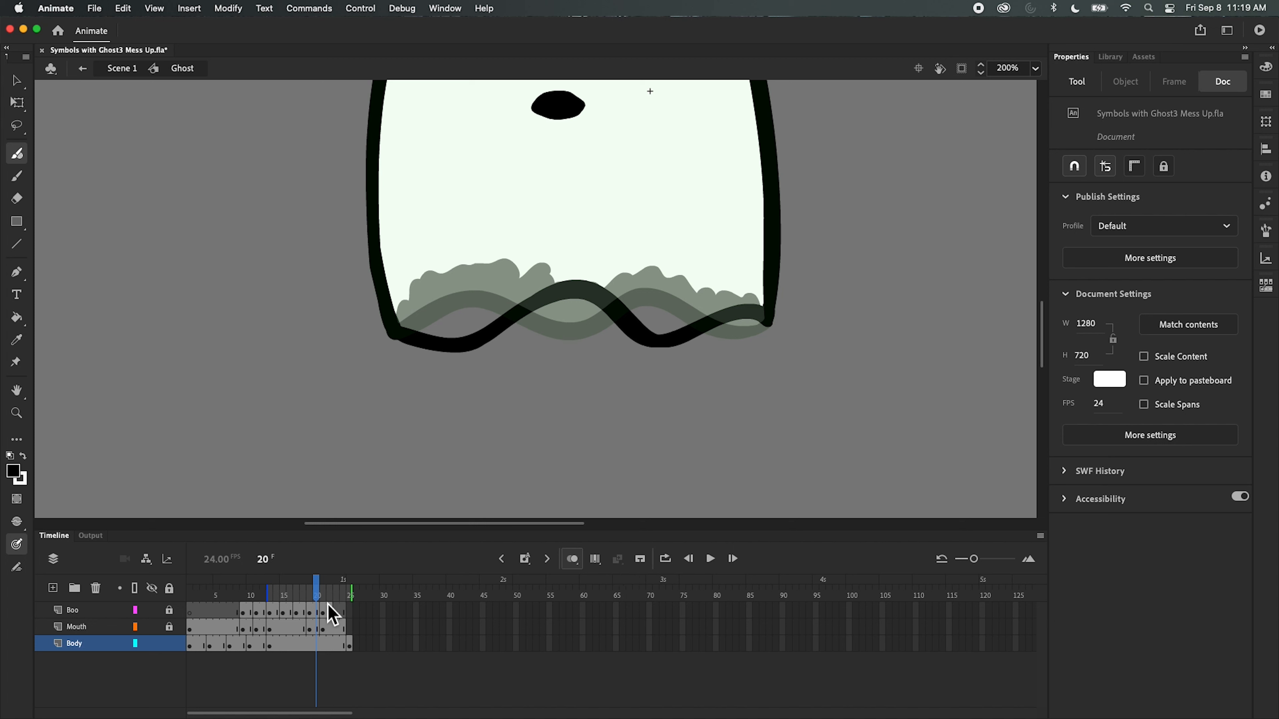
drag(317, 599, 291, 597)
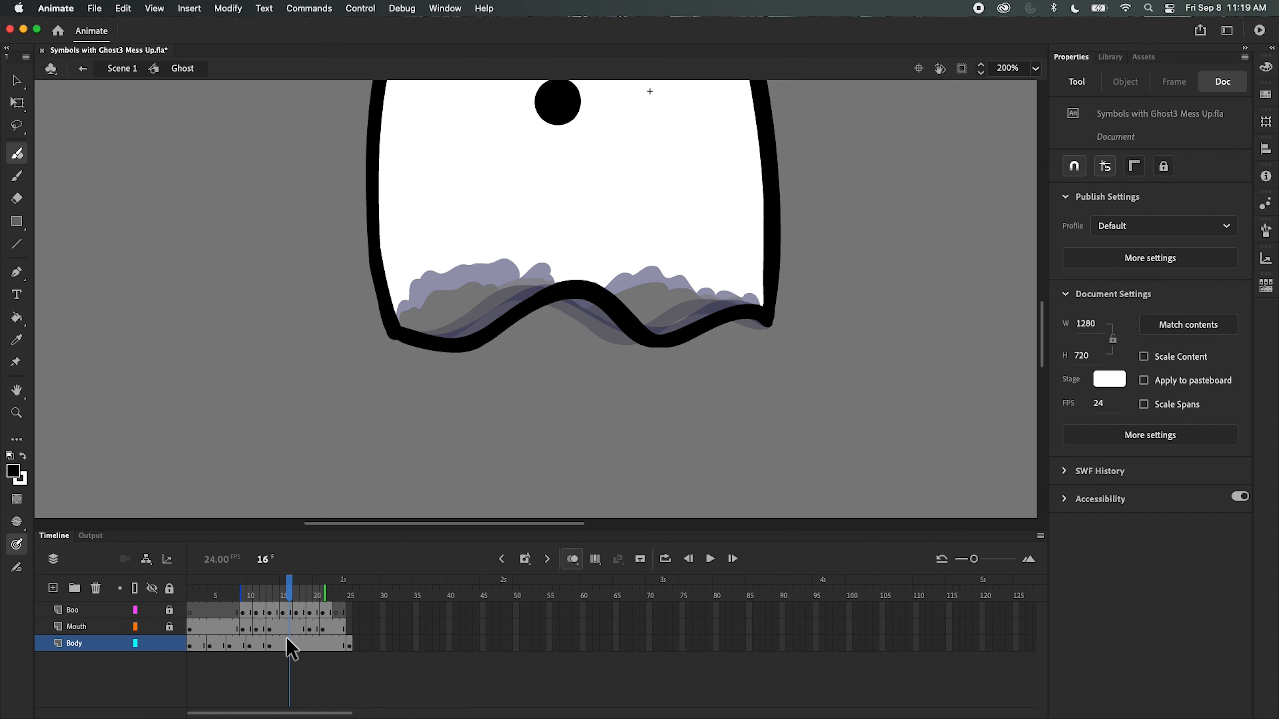
drag(293, 598, 310, 600)
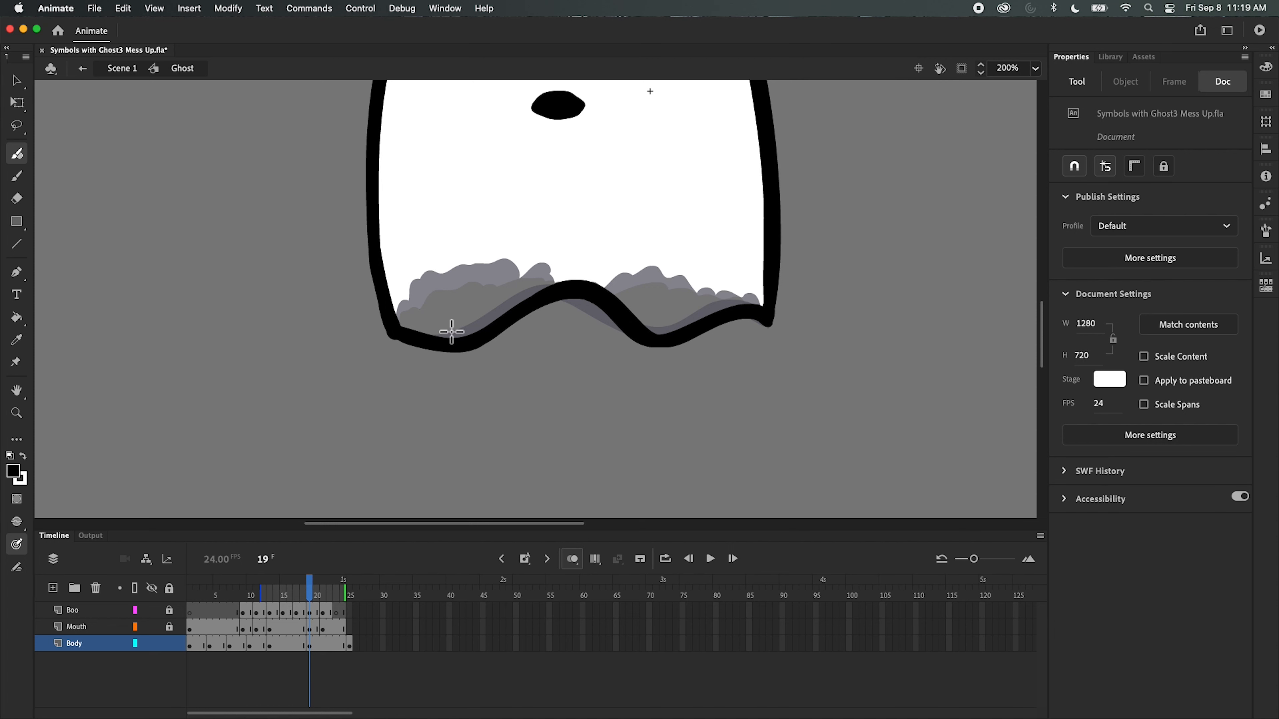
click(18, 199)
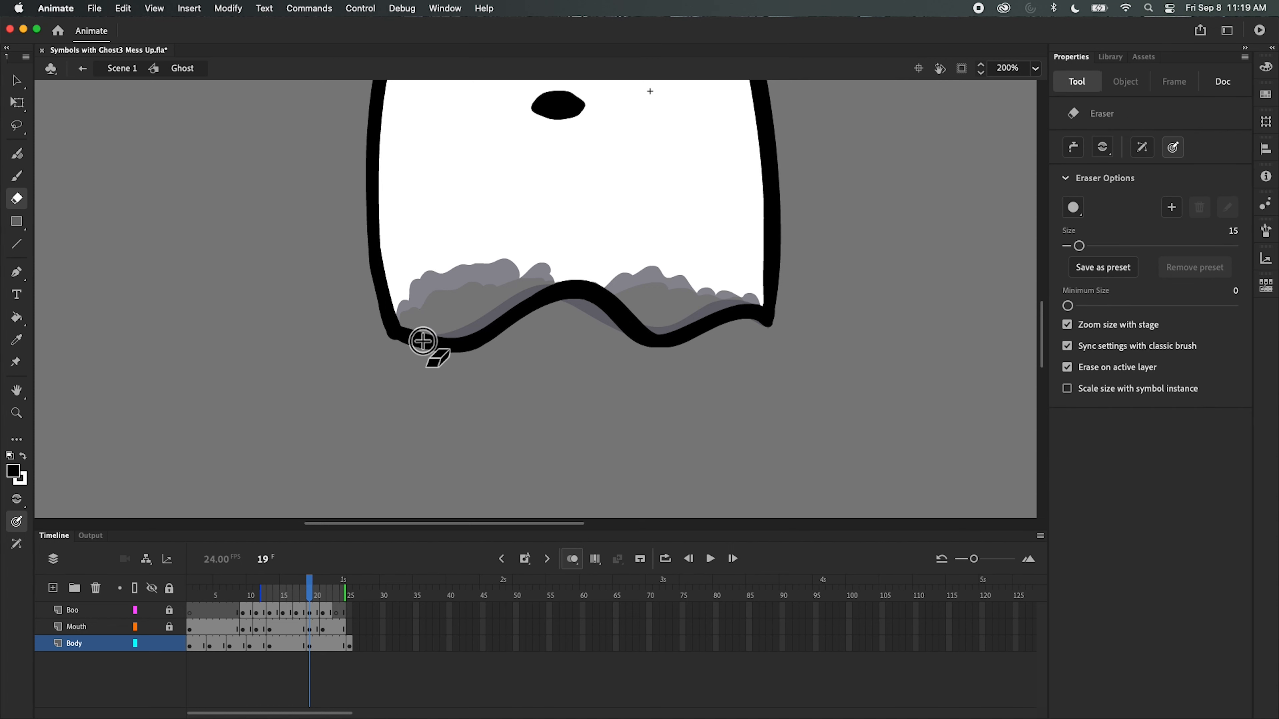
mouse_move(411, 335)
mouse_down()
mouse_move(549, 322)
mouse_move(466, 372)
mouse_move(570, 313)
mouse_move(596, 331)
mouse_move(638, 313)
mouse_move(603, 350)
mouse_move(697, 330)
mouse_move(698, 363)
mouse_move(765, 323)
mouse_up()
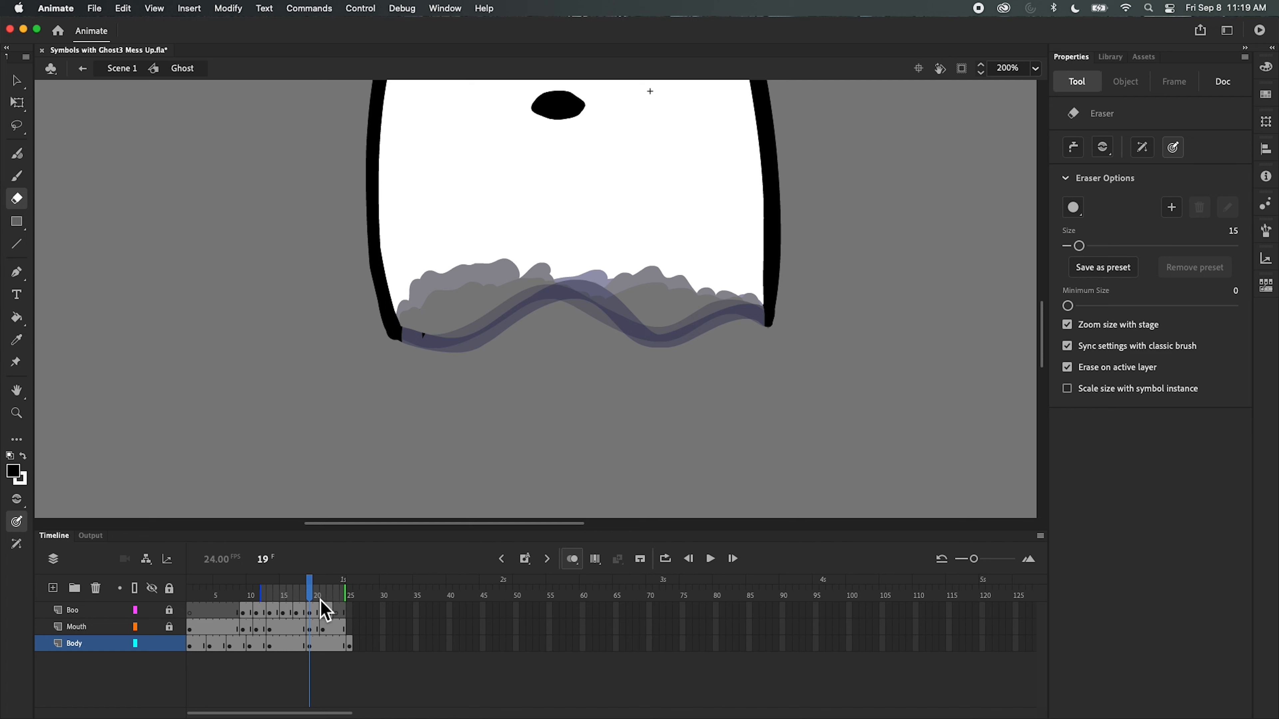
- Widen the onion skin range to cover frames 13 to 25 and add a Body keyframe at frame 22
drag(261, 592, 351, 596)
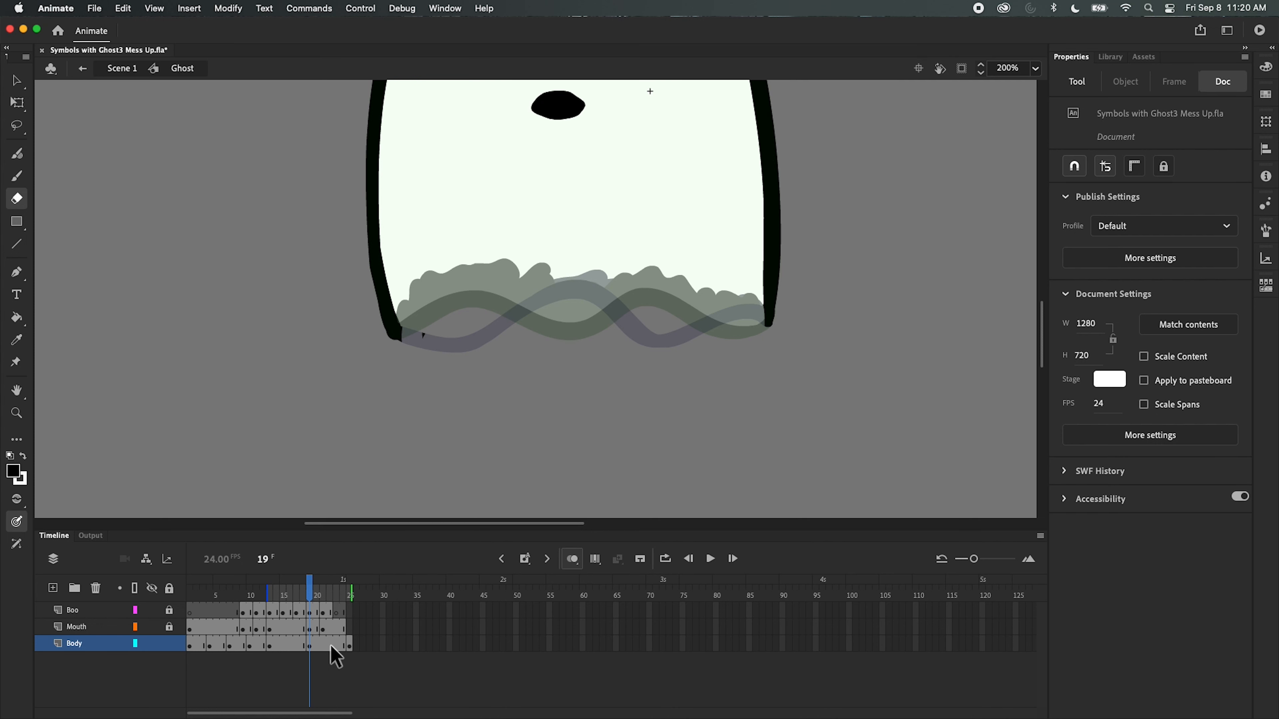
drag(309, 585, 330, 608)
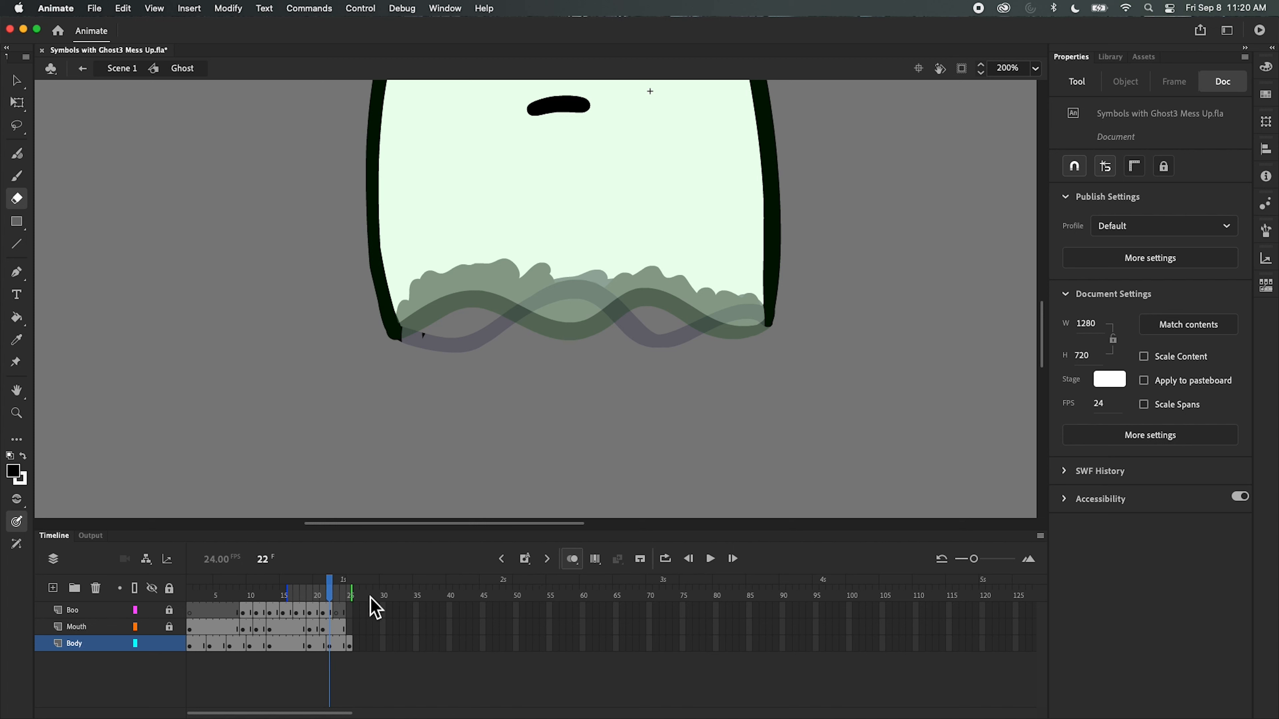
- Copy the hemless Body drawing from frame 19 and paste it at frame 16
click(310, 643)
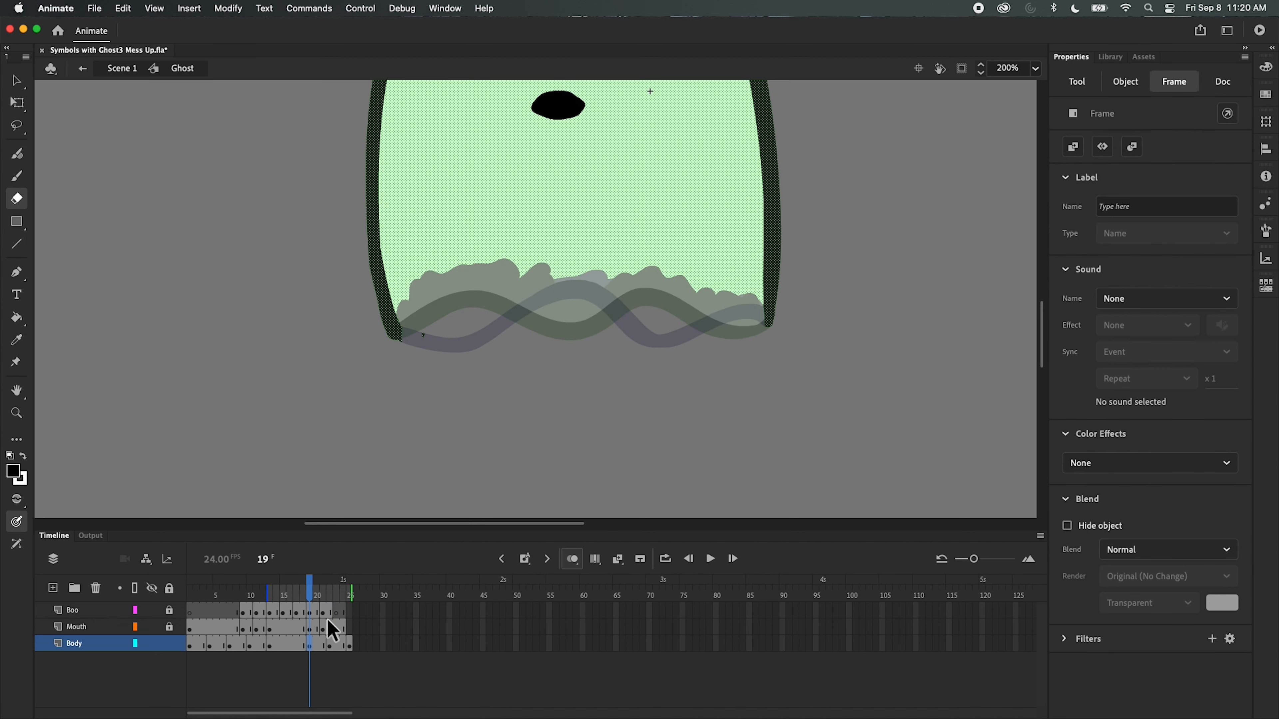
right_click(318, 654)
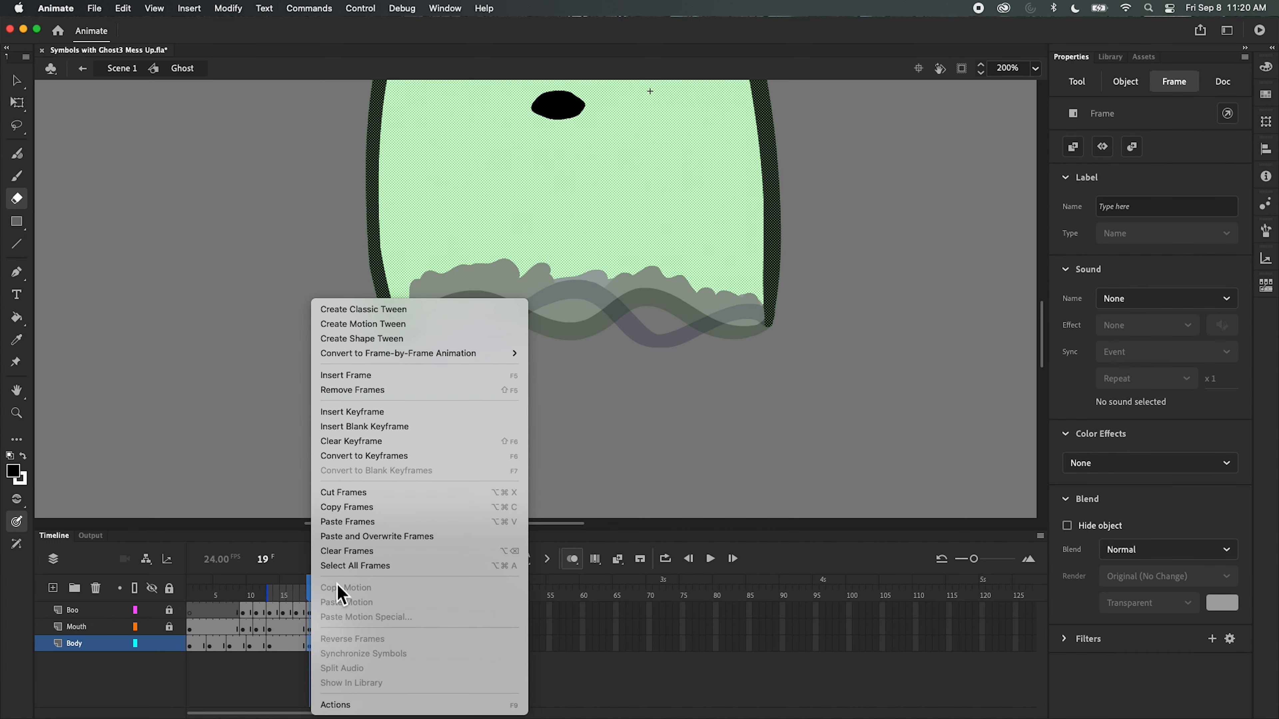
click(354, 509)
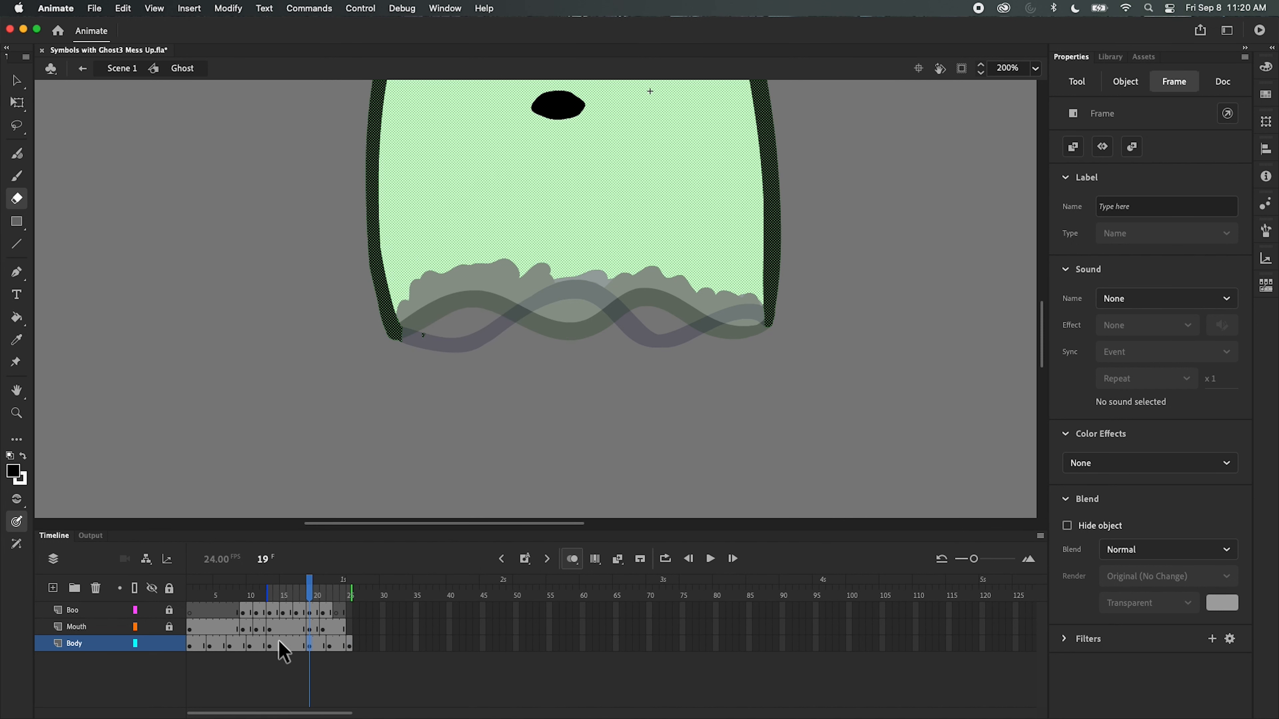
click(295, 652)
right_click(294, 654)
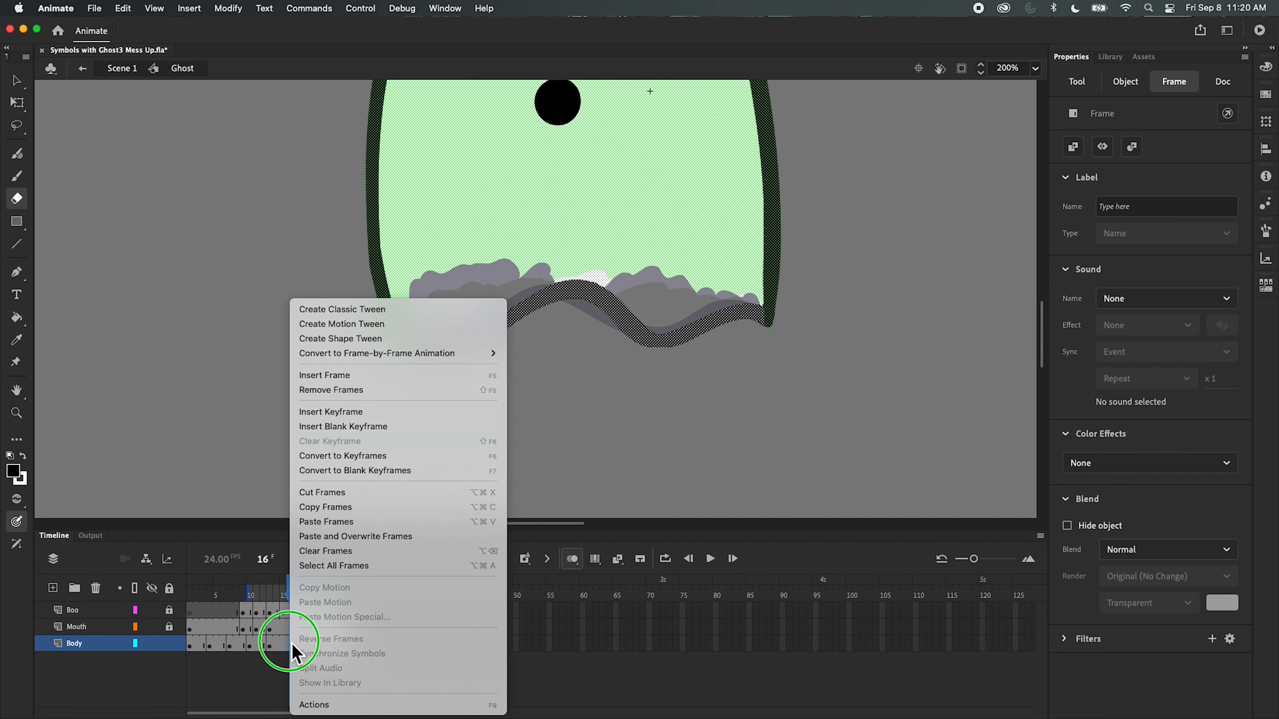
click(347, 524)
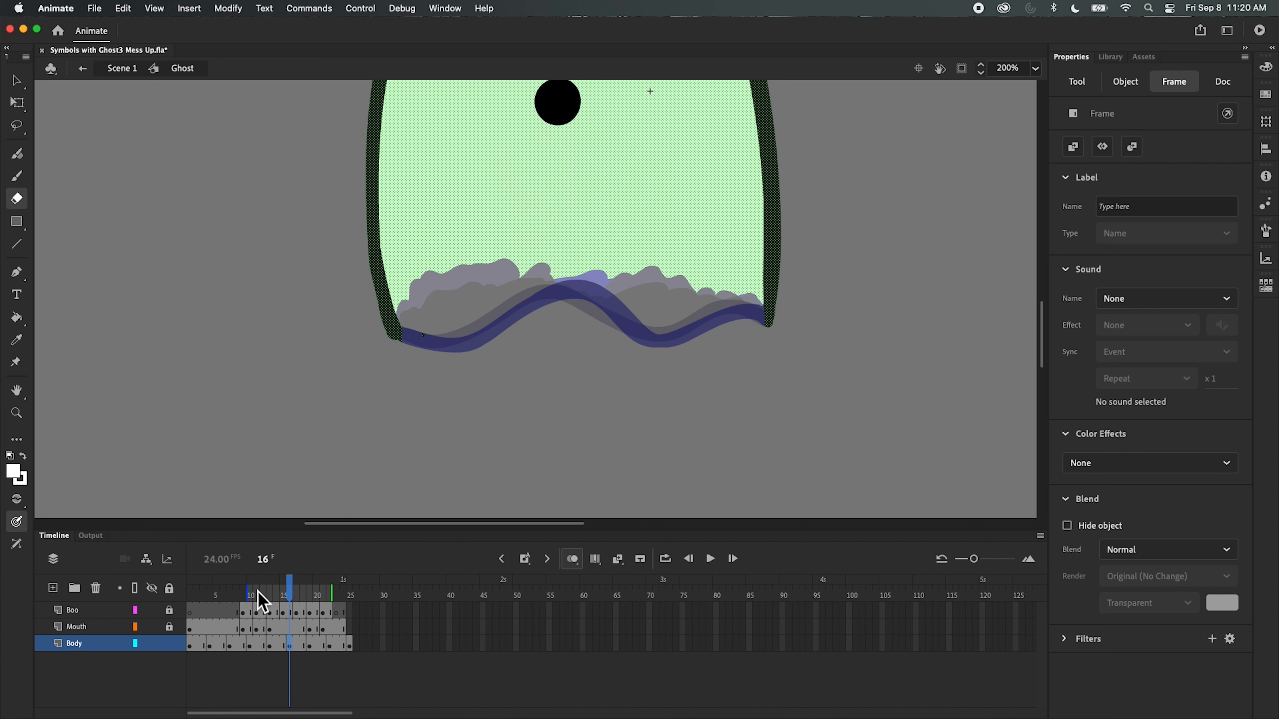
- Brush a black in-between hem across the ghost's bottom on frame 19, midway between the onion-skinned frame 13 and frame 25 waves
drag(259, 593, 268, 591)
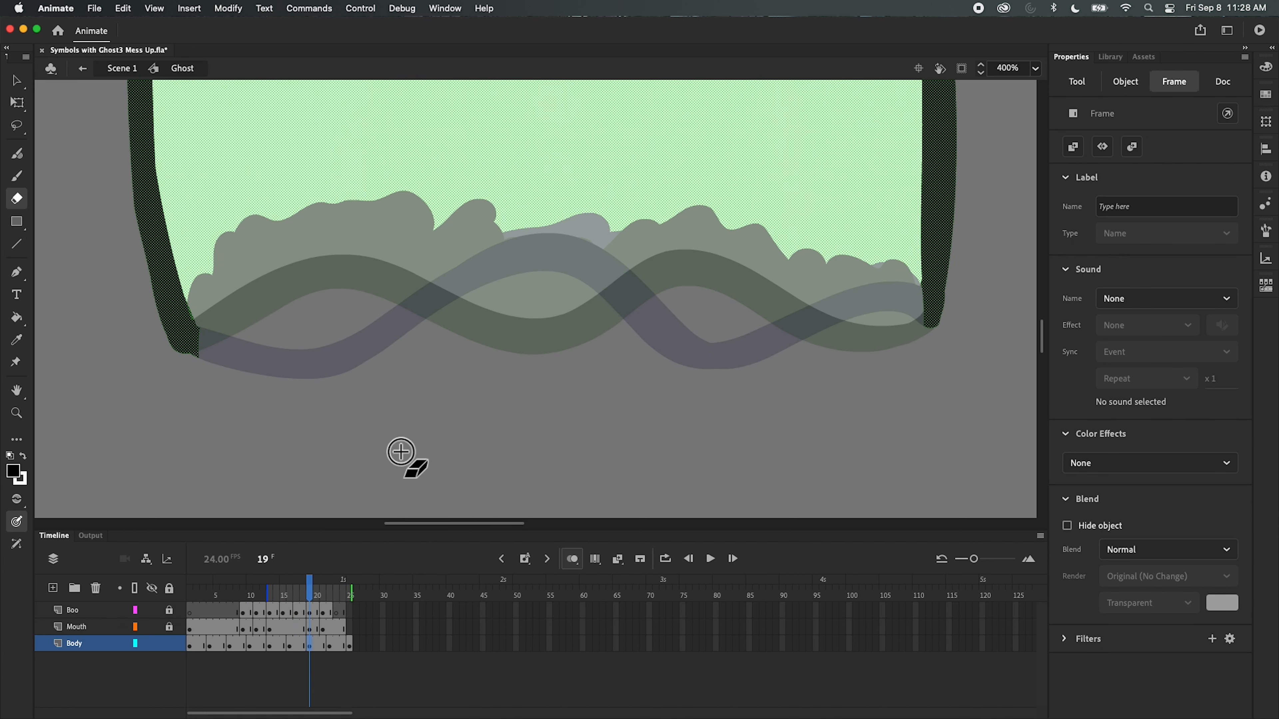
click(16, 156)
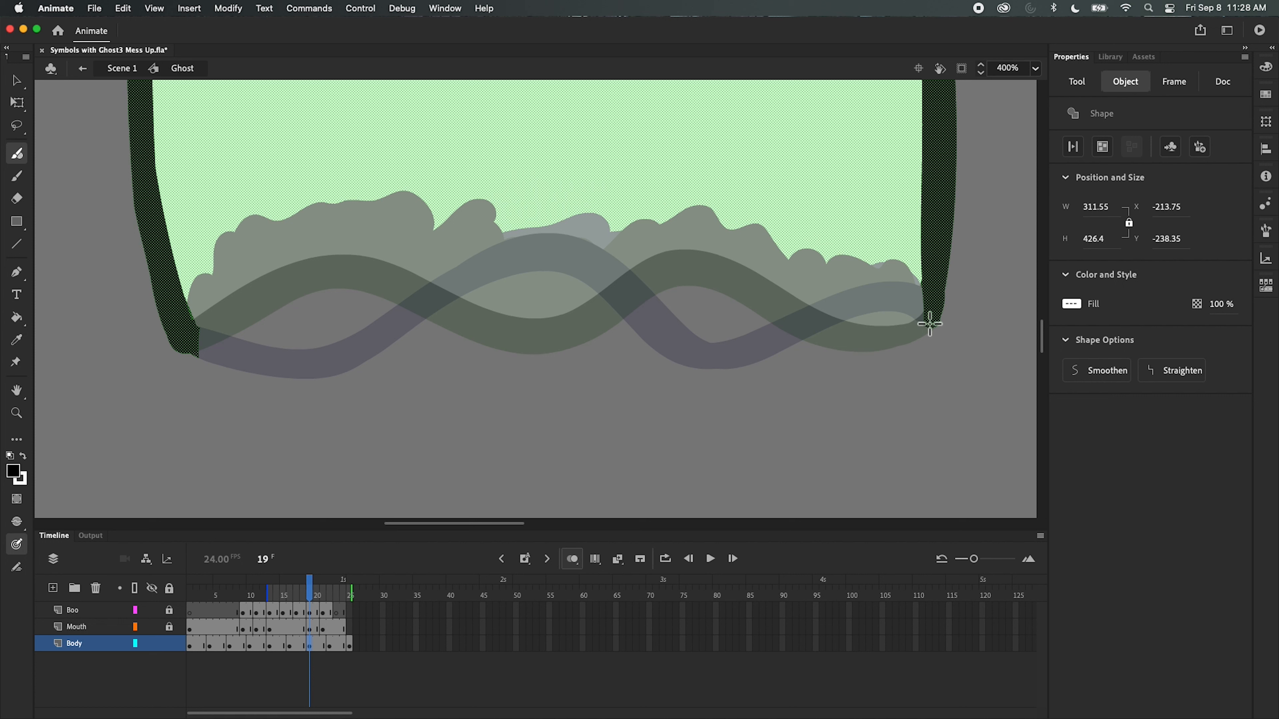
mouse_move(927, 316)
mouse_down()
mouse_move(754, 333)
mouse_move(608, 266)
mouse_move(542, 294)
mouse_move(476, 348)
mouse_move(419, 350)
mouse_move(306, 315)
mouse_move(196, 328)
mouse_up()
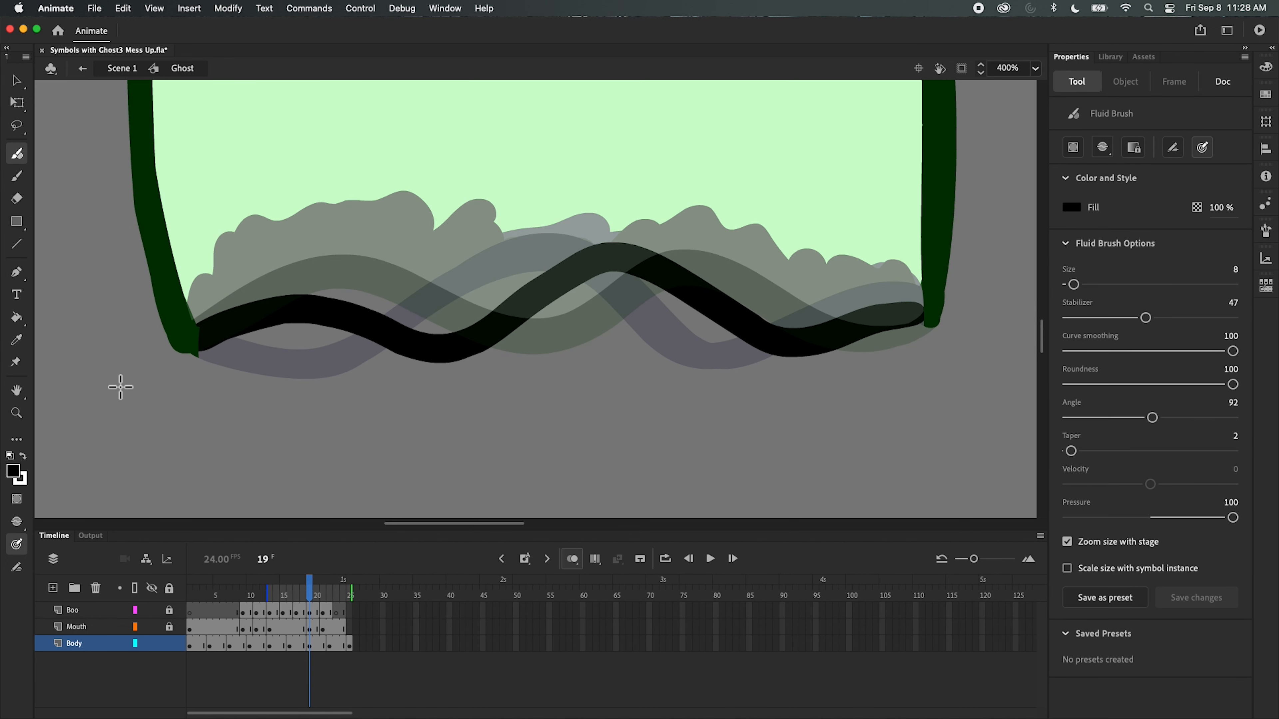
- Move the playhead to frame 16
mouse_move(316, 605)
mouse_down()
mouse_move(243, 599)
mouse_move(334, 602)
mouse_move(309, 604)
mouse_move(316, 589)
mouse_up()
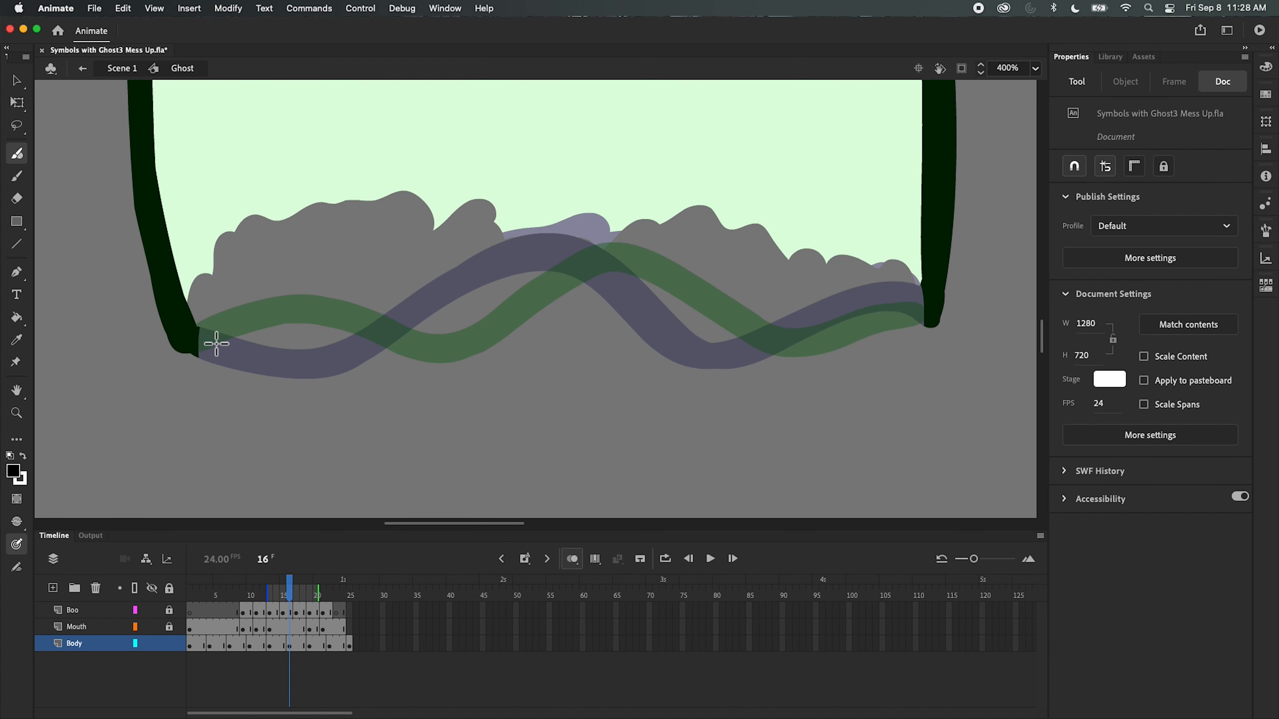
drag(186, 343, 391, 343)
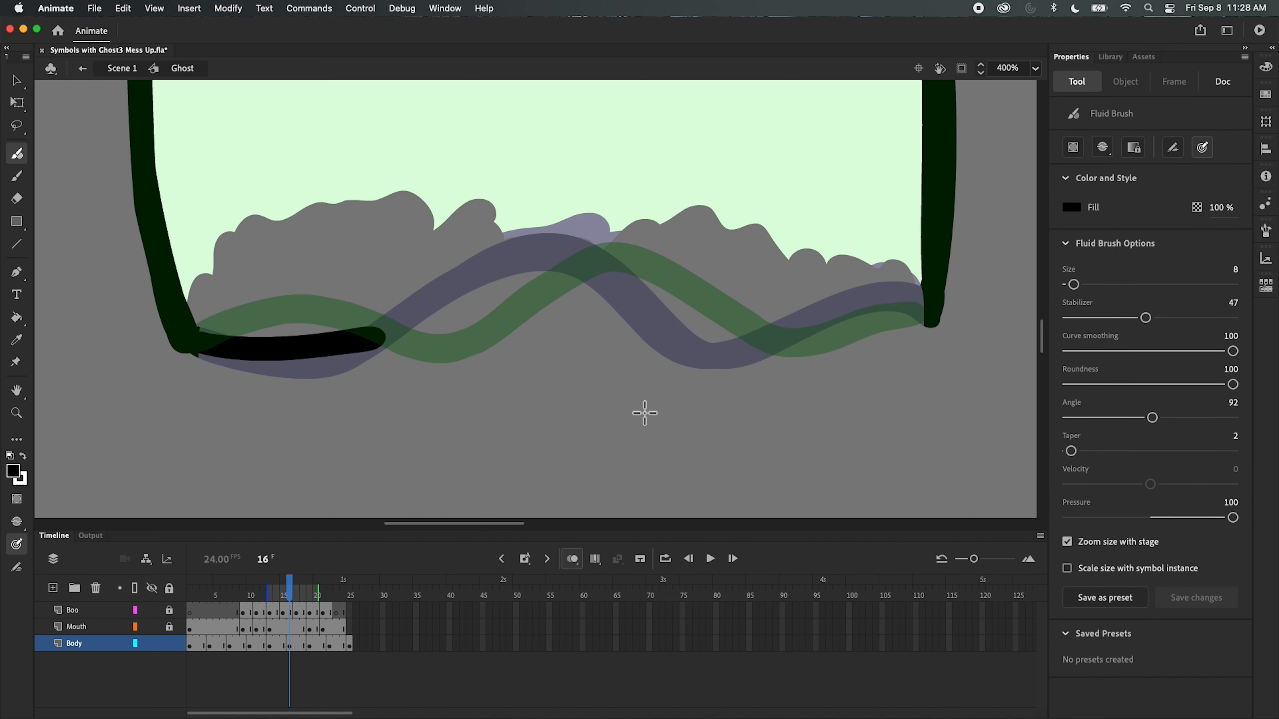
key(super+z)
drag(188, 343, 391, 345)
key(super+z)
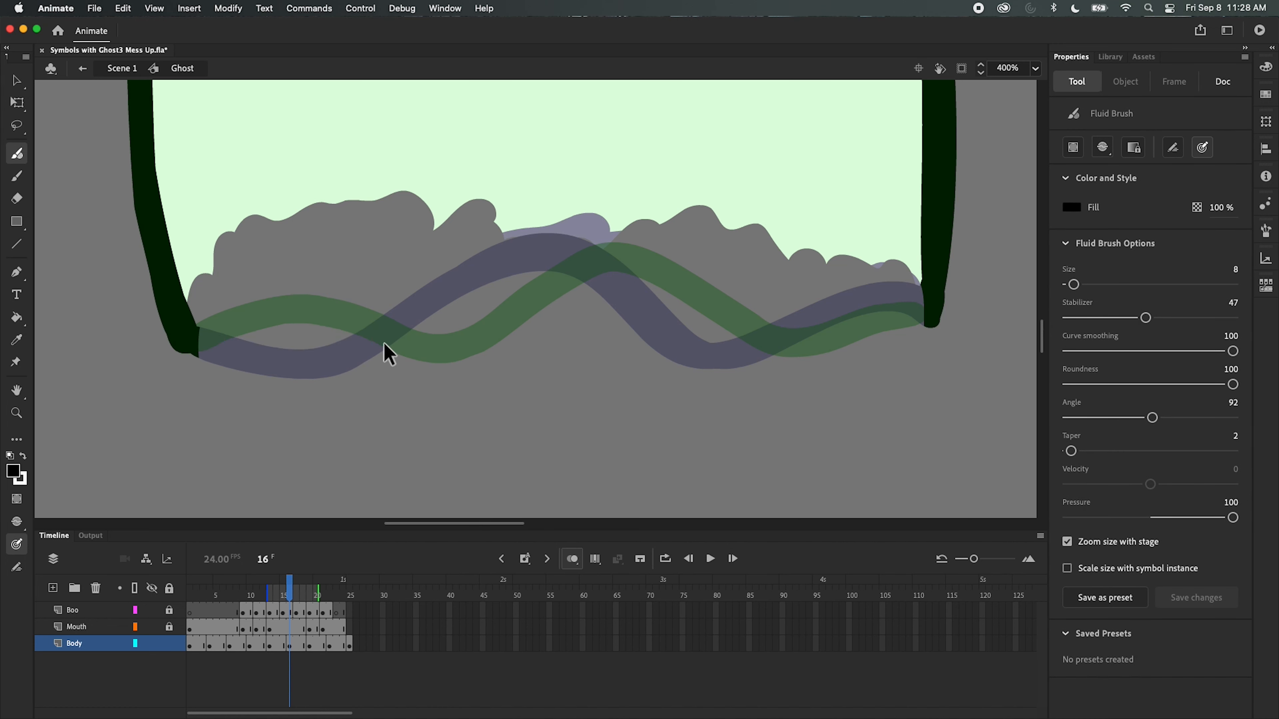
- Brush a black wavy hem on Body frame 16 midway between the onion-skinned neighbouring waves, and tidy its join with the ghost's right outline
mouse_move(935, 320)
mouse_down()
mouse_move(897, 317)
mouse_move(783, 351)
mouse_move(616, 275)
mouse_move(563, 273)
mouse_move(523, 284)
mouse_move(433, 348)
mouse_move(353, 352)
mouse_move(263, 329)
mouse_move(147, 382)
mouse_up()
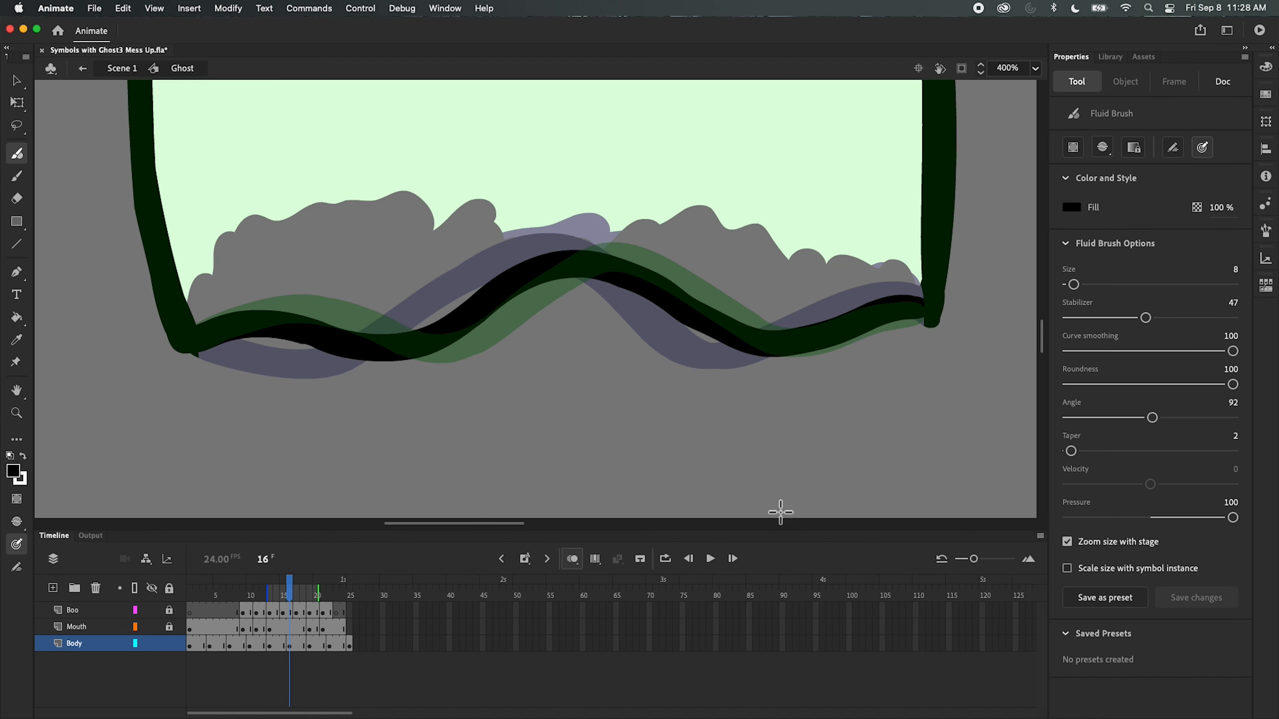
drag(919, 272, 930, 331)
key(e)
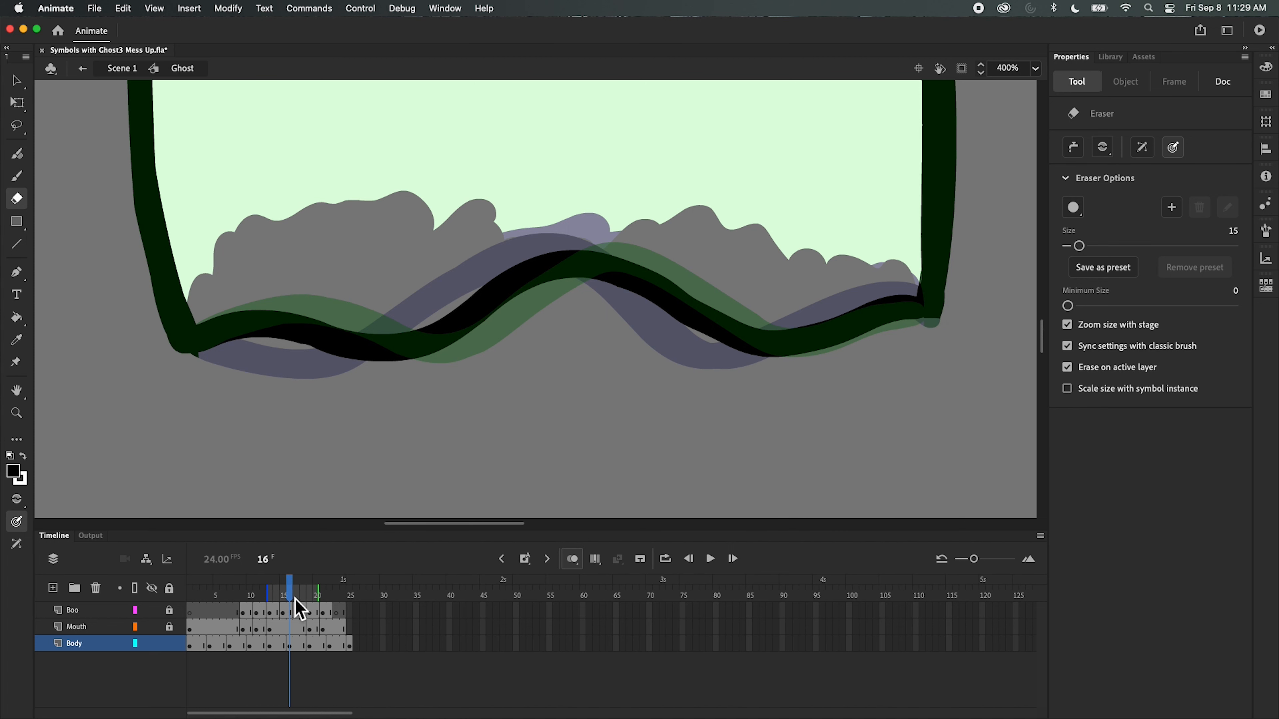
- Brush a black wavy hem across the ghost's bottom on Body frame 22, midway between the onion-skinned frame 19 and frame 25 waves
drag(292, 600, 336, 620)
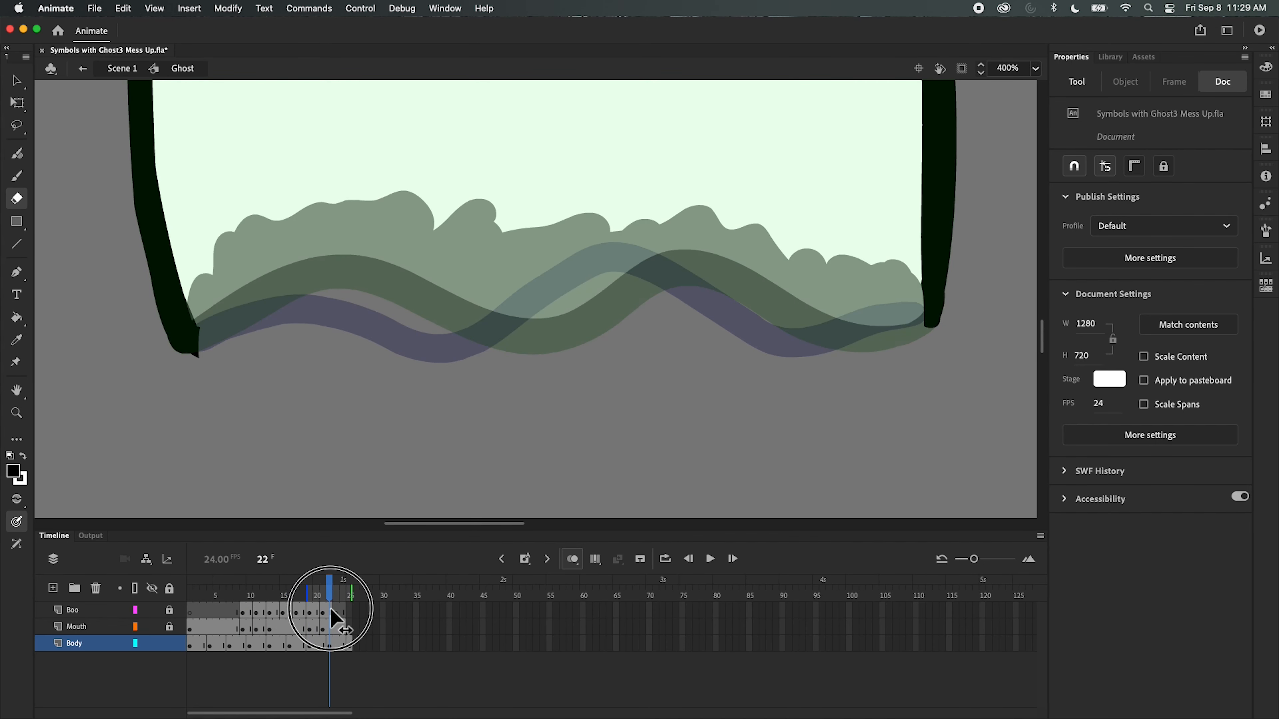
click(330, 646)
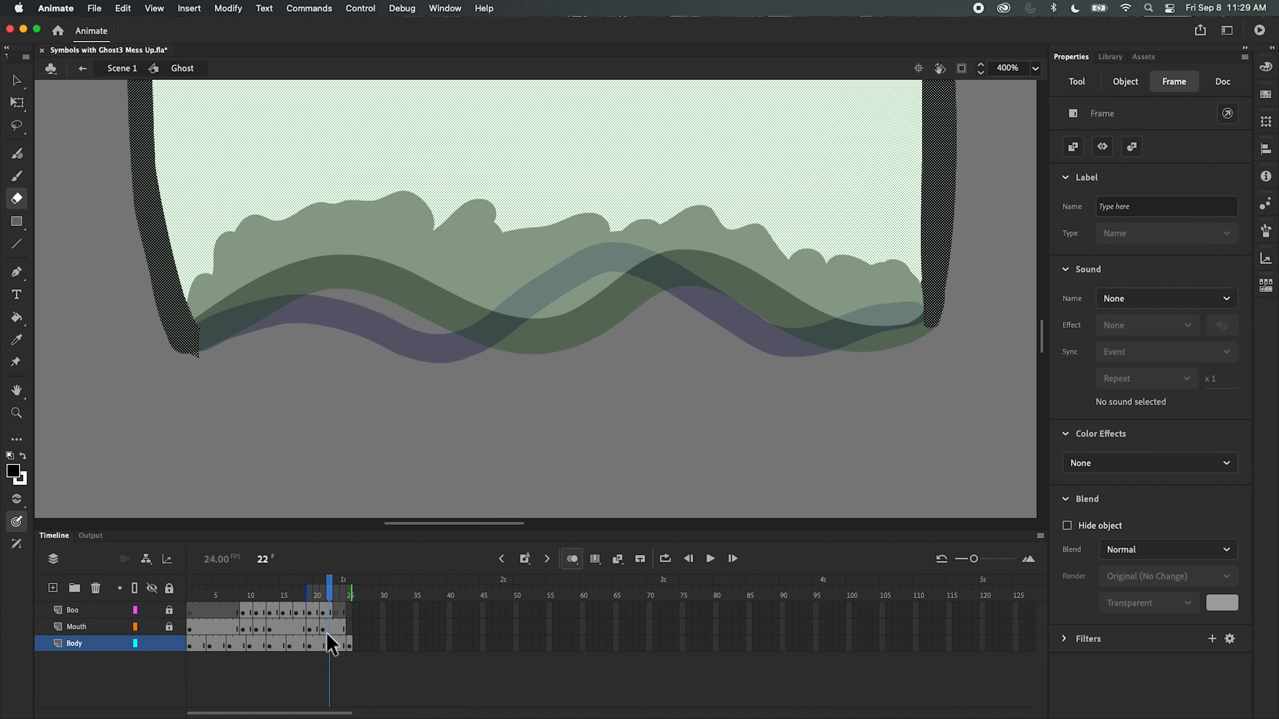
click(16, 80)
click(63, 127)
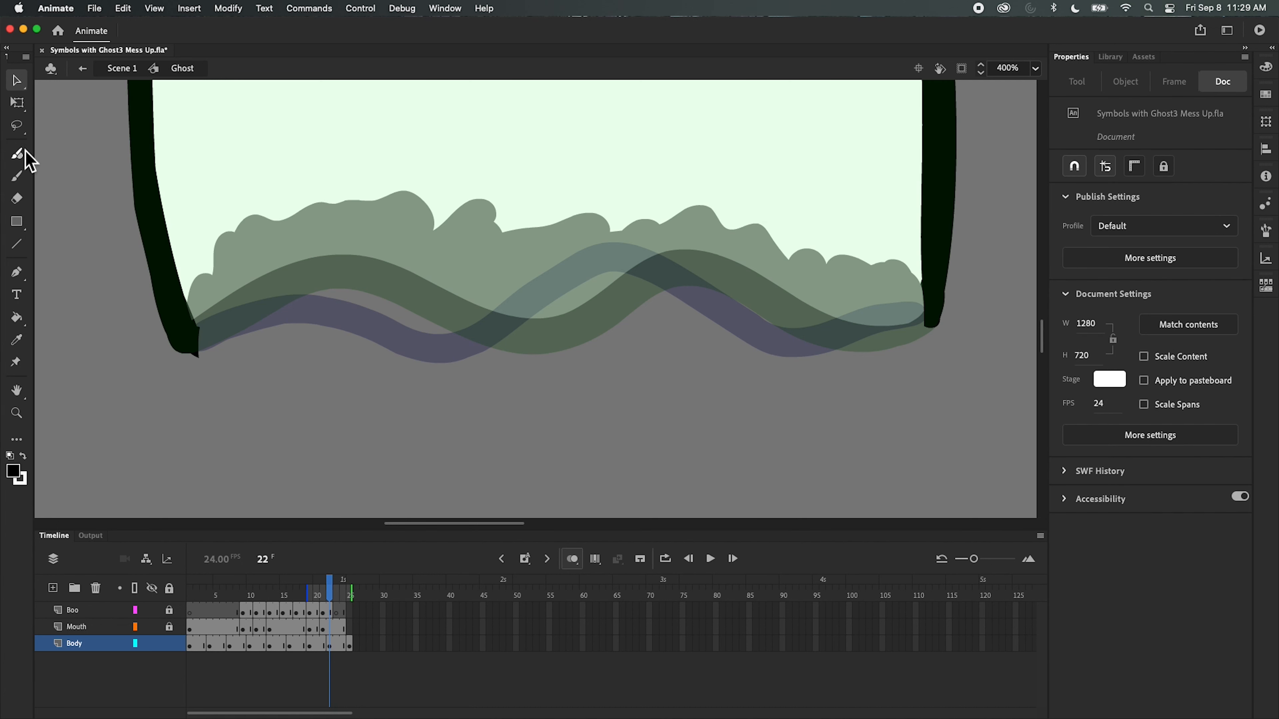
click(17, 153)
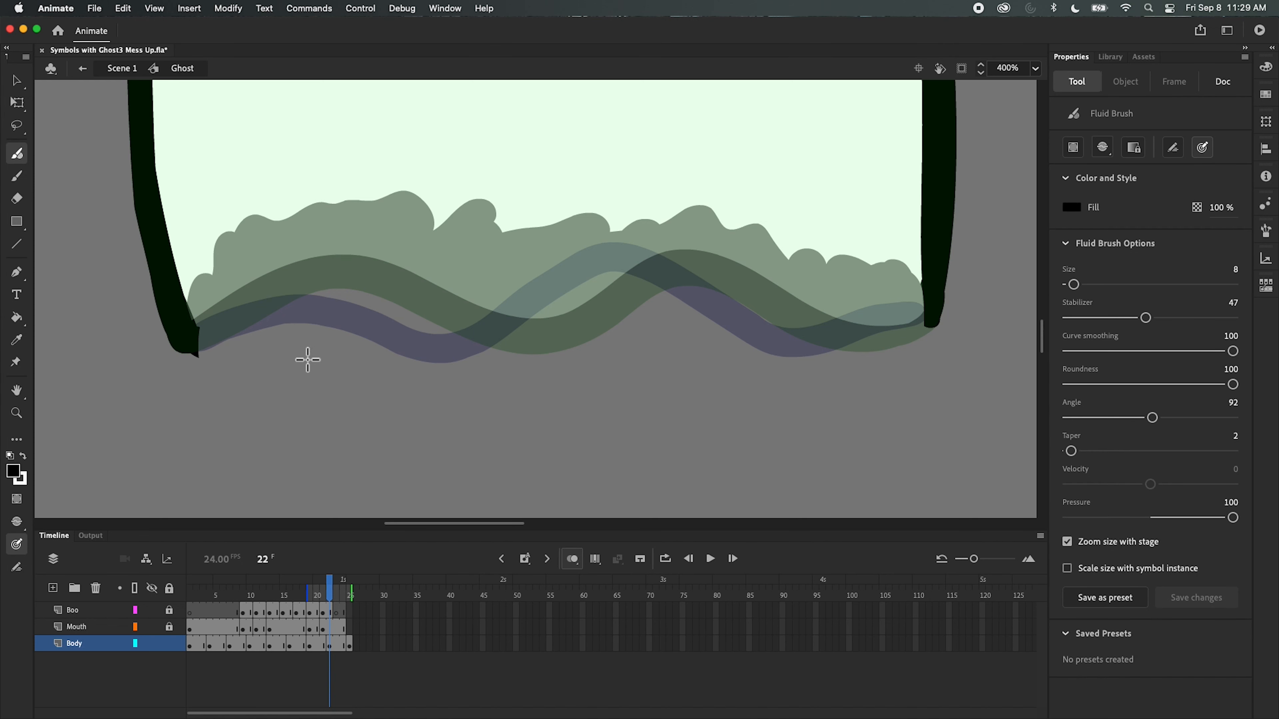
mouse_move(185, 337)
mouse_down()
mouse_move(286, 309)
mouse_move(351, 303)
mouse_move(465, 355)
mouse_move(509, 355)
mouse_move(632, 284)
mouse_move(688, 278)
mouse_move(830, 342)
mouse_move(939, 339)
mouse_up()
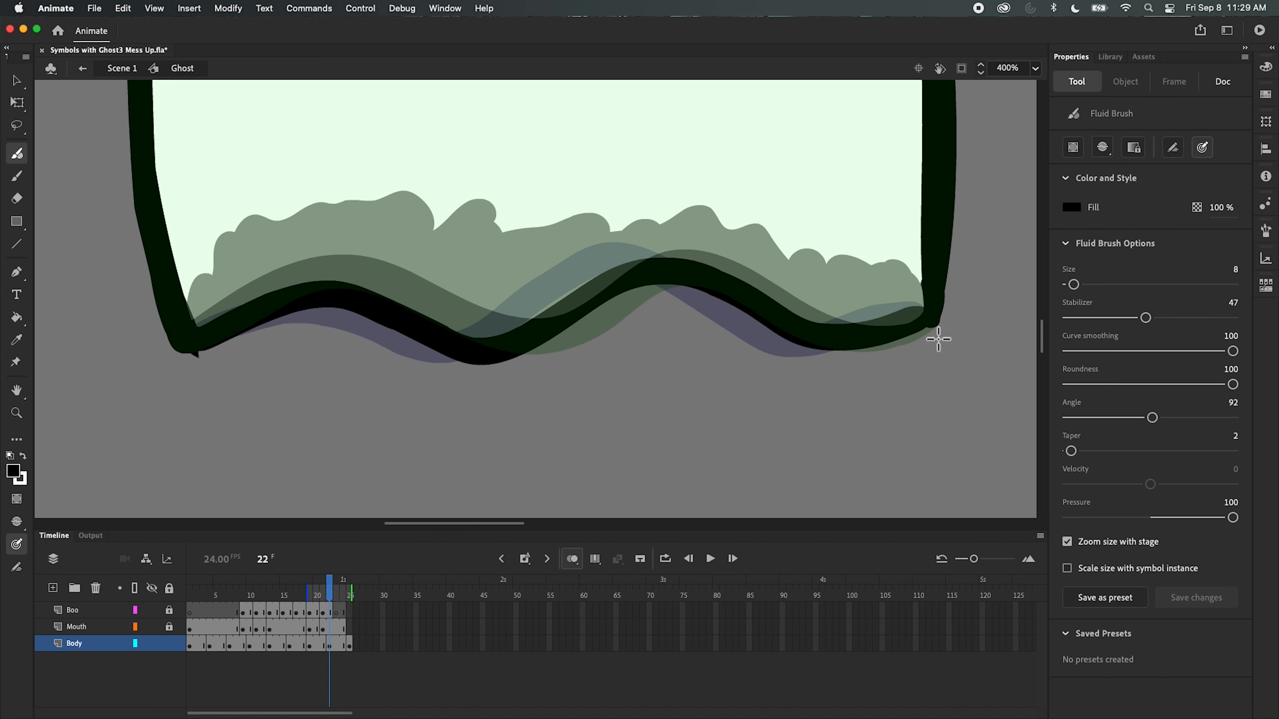
- Clear the Body layer's drawing at frame 25 and remove that frame from the timeline
drag(347, 602, 199, 622)
drag(269, 611, 351, 629)
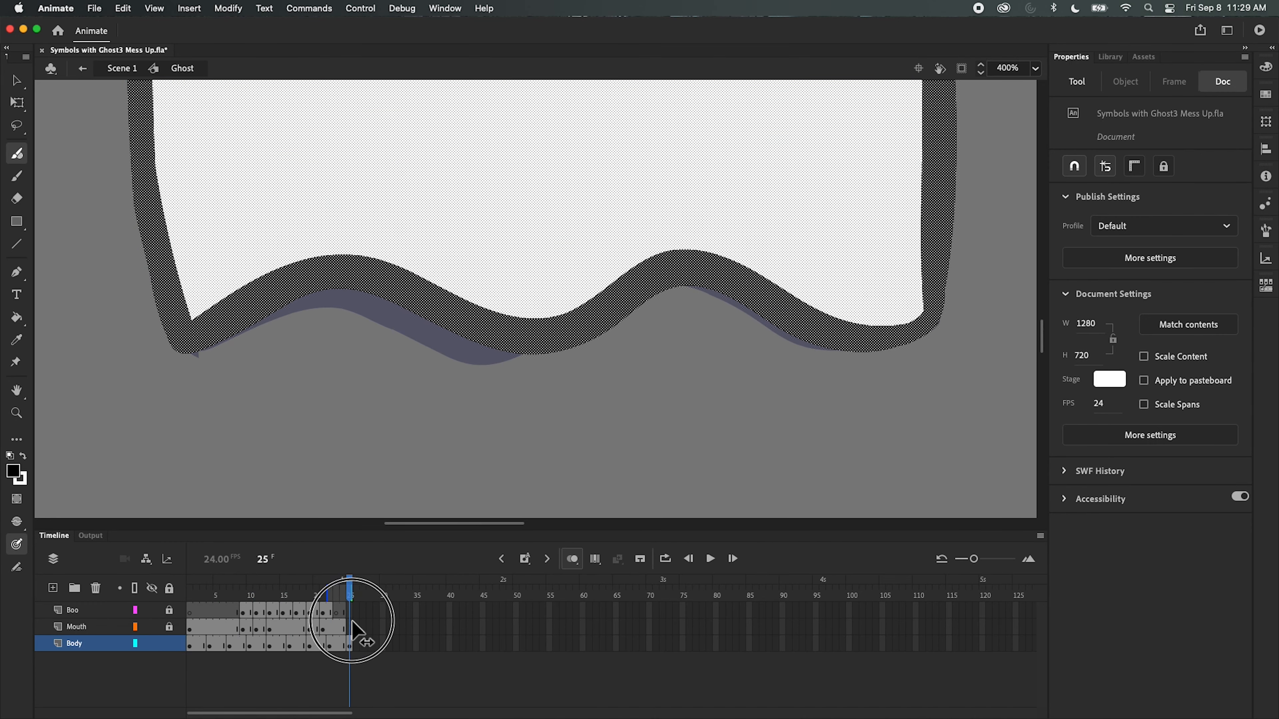
click(351, 646)
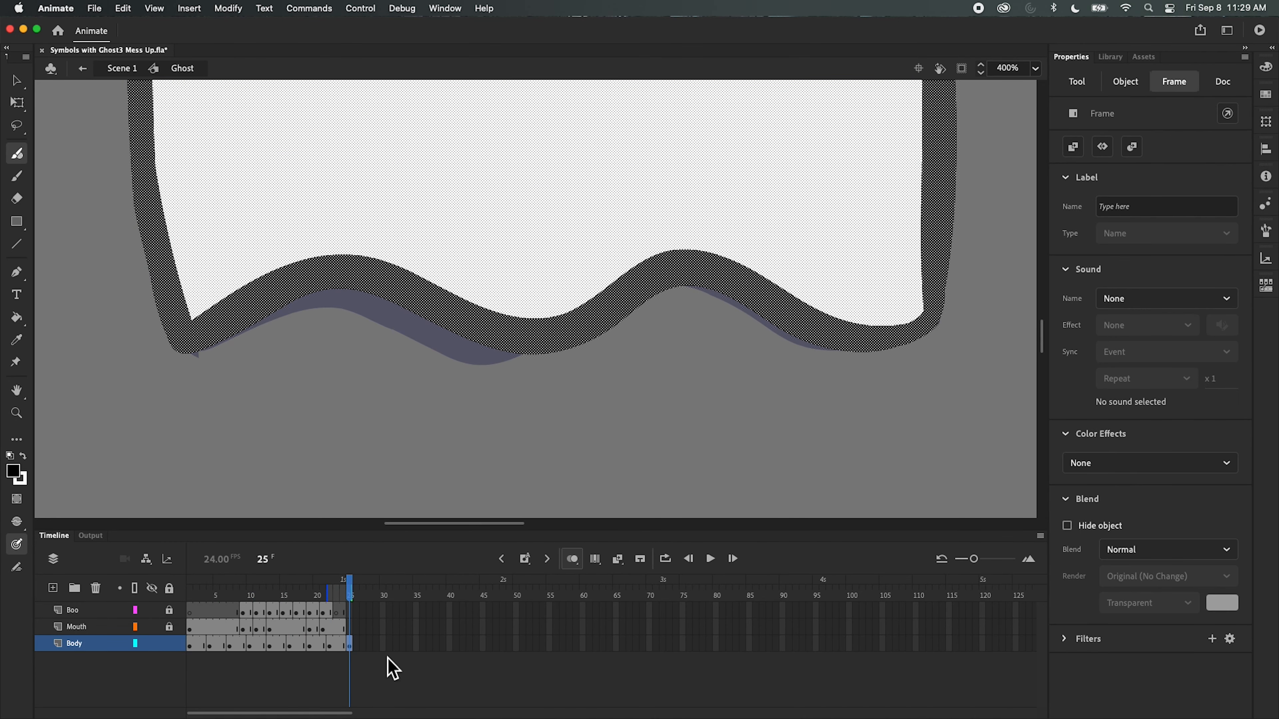
right_click(353, 646)
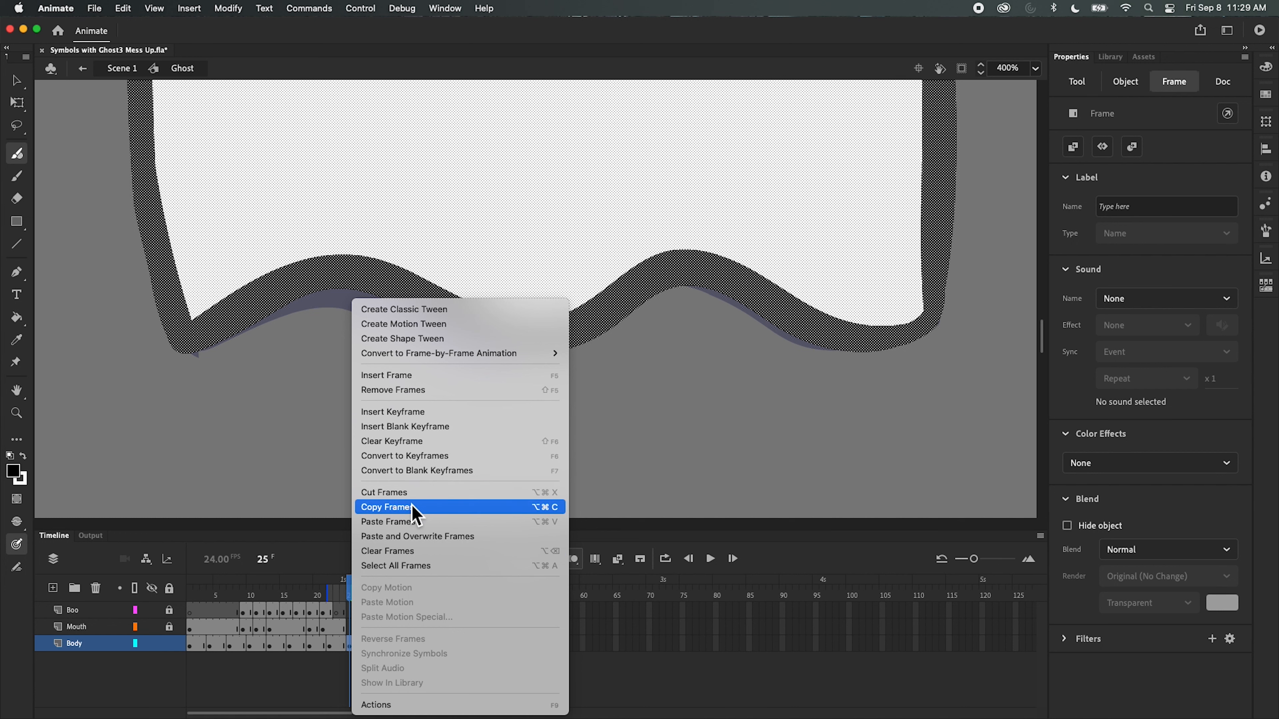
click(418, 551)
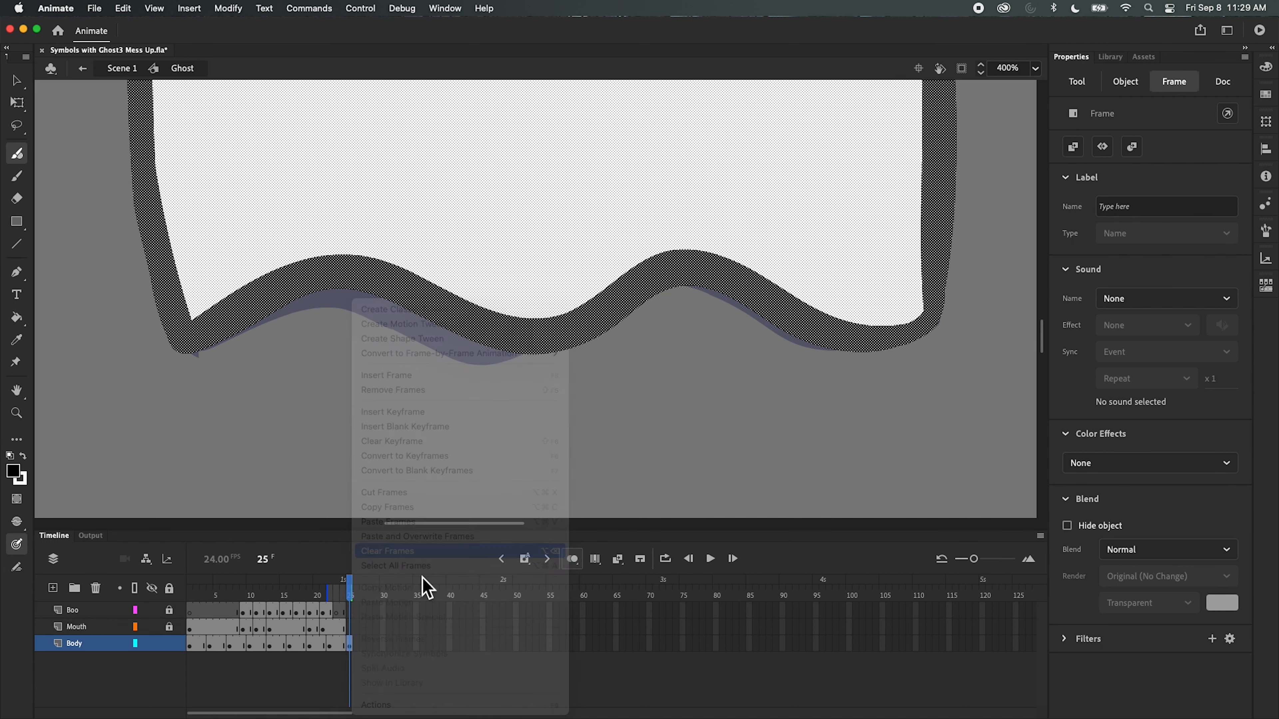
right_click(349, 645)
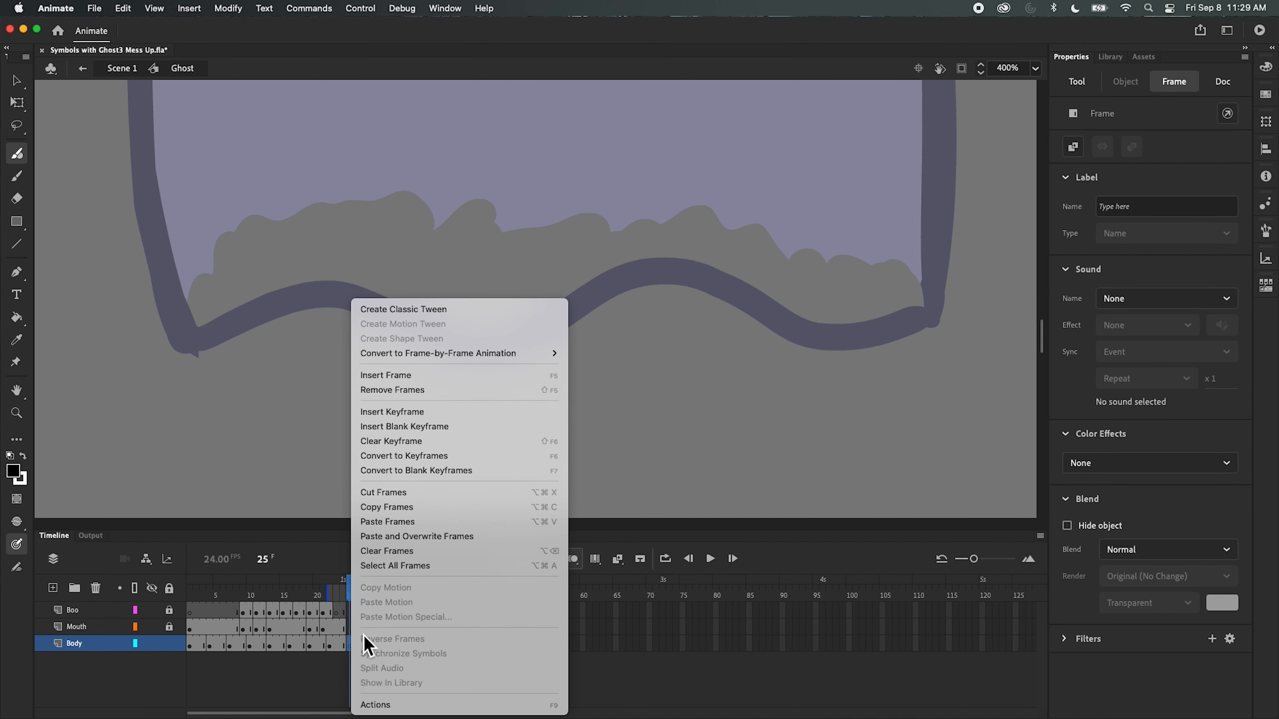
click(427, 391)
- Turn off onion skinning, enable looped playback of frames 1 to 24, and preview the hem animation
drag(330, 593, 203, 603)
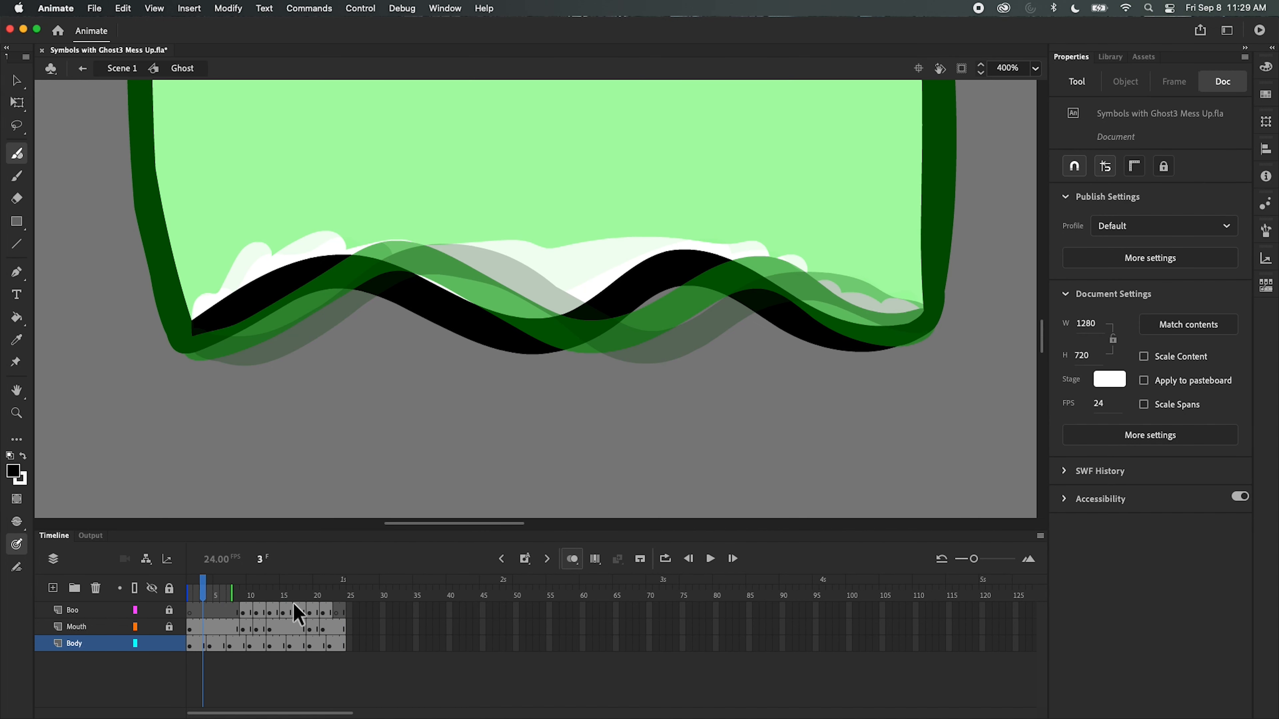
click(572, 559)
click(665, 559)
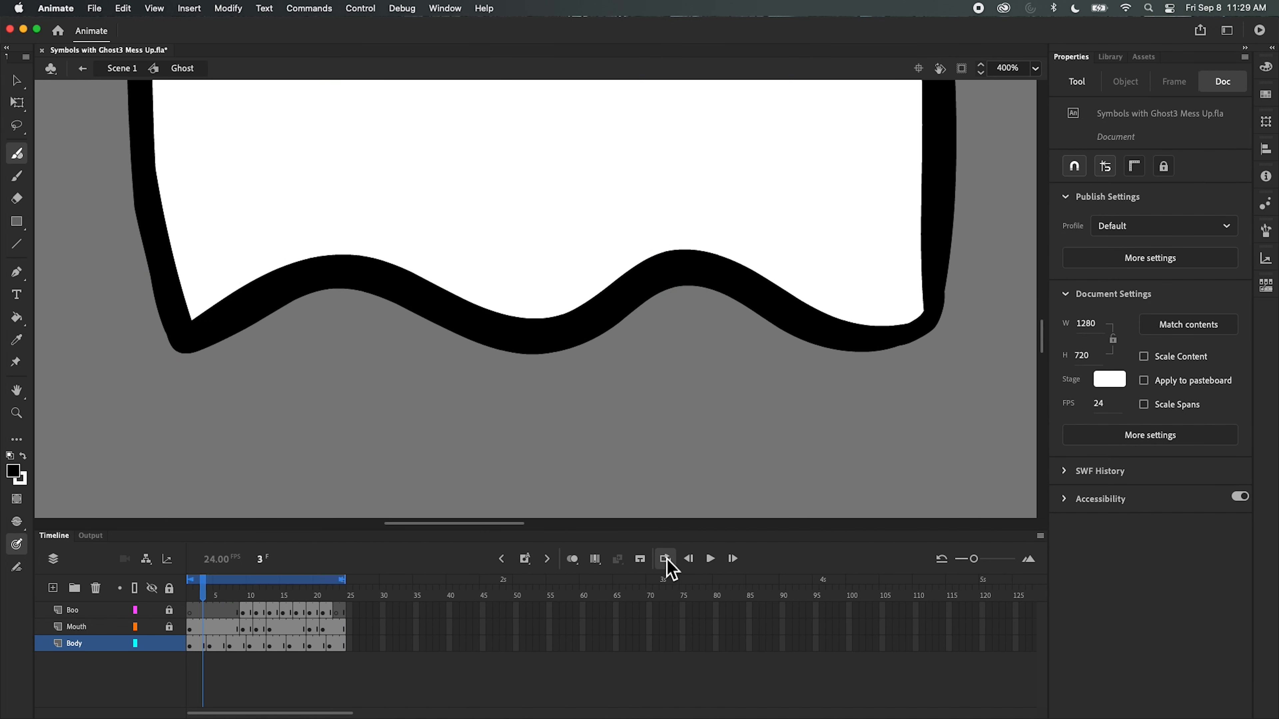
click(710, 559)
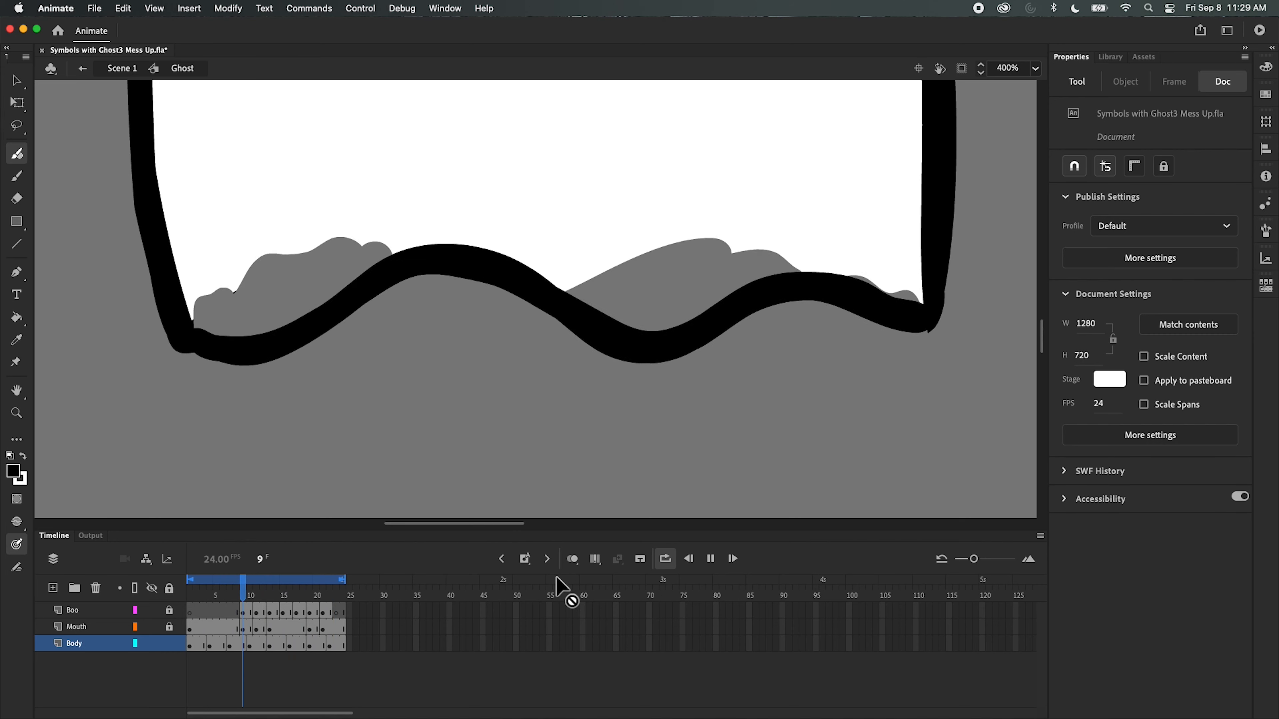
click(710, 558)
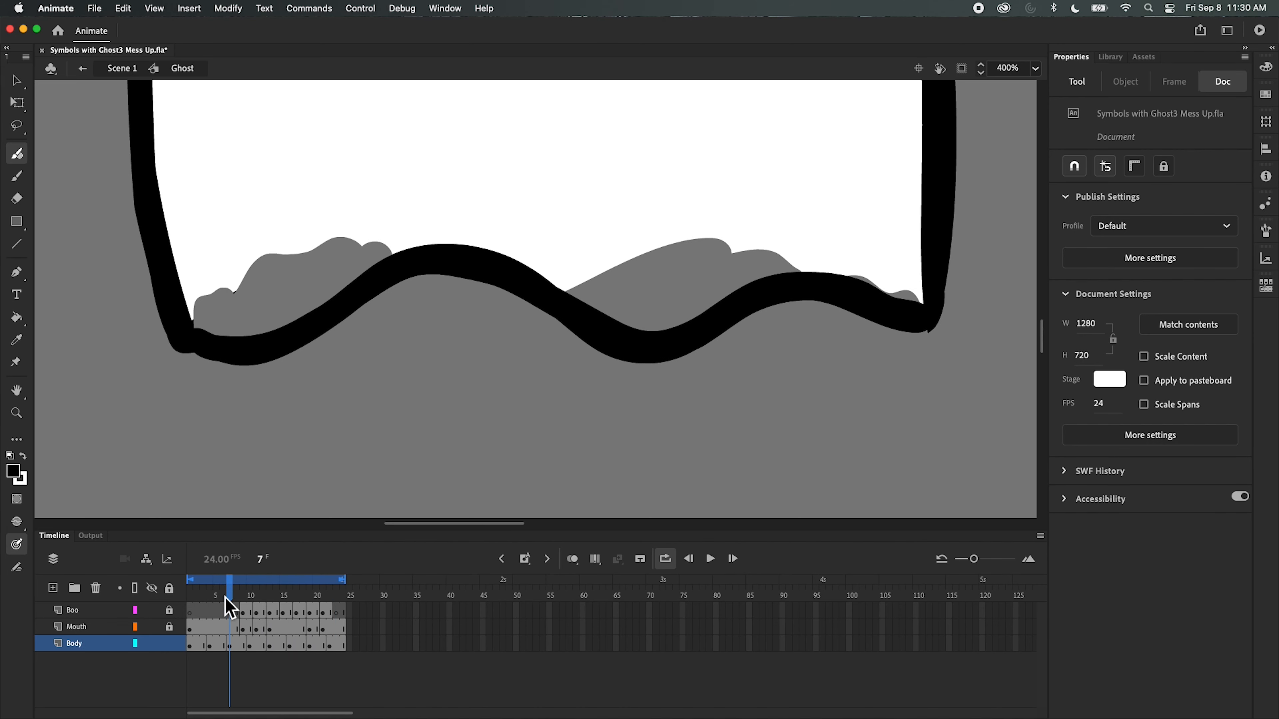
- Switch to the Paint Bucket tool
click(17, 318)
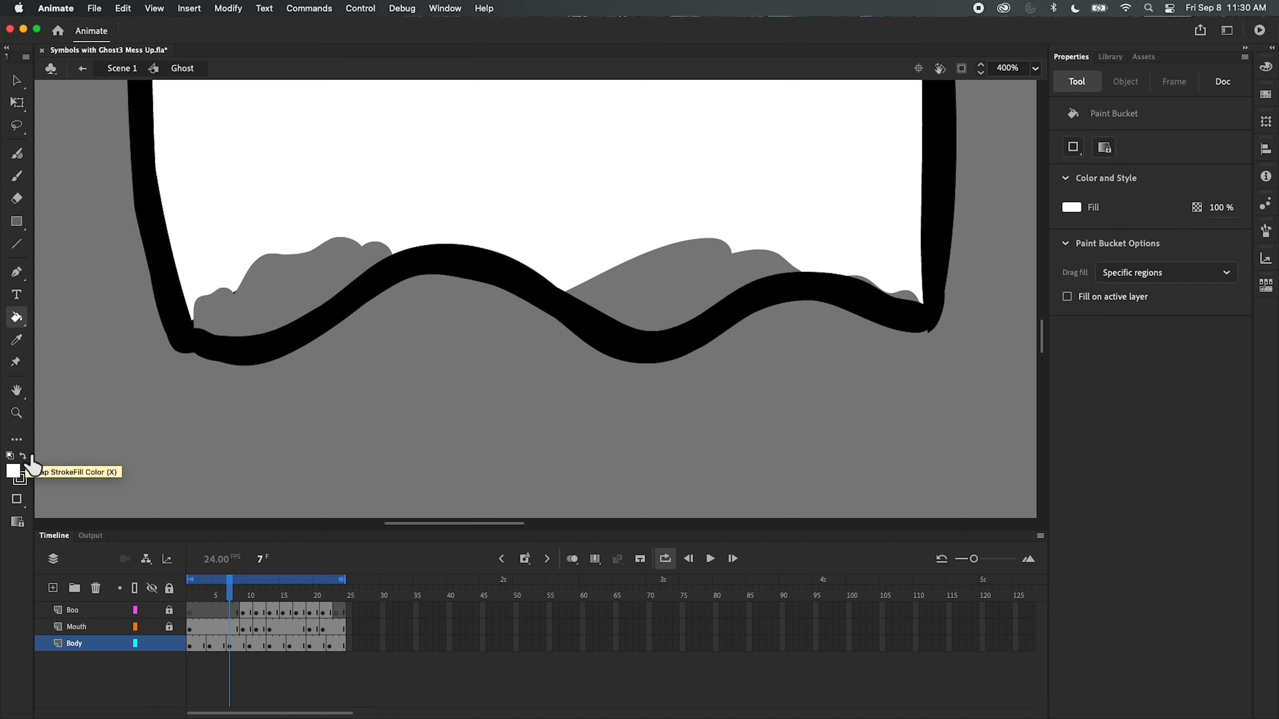
mouse_move(229, 594)
mouse_down()
mouse_move(188, 593)
mouse_move(223, 591)
mouse_up()
click(302, 279)
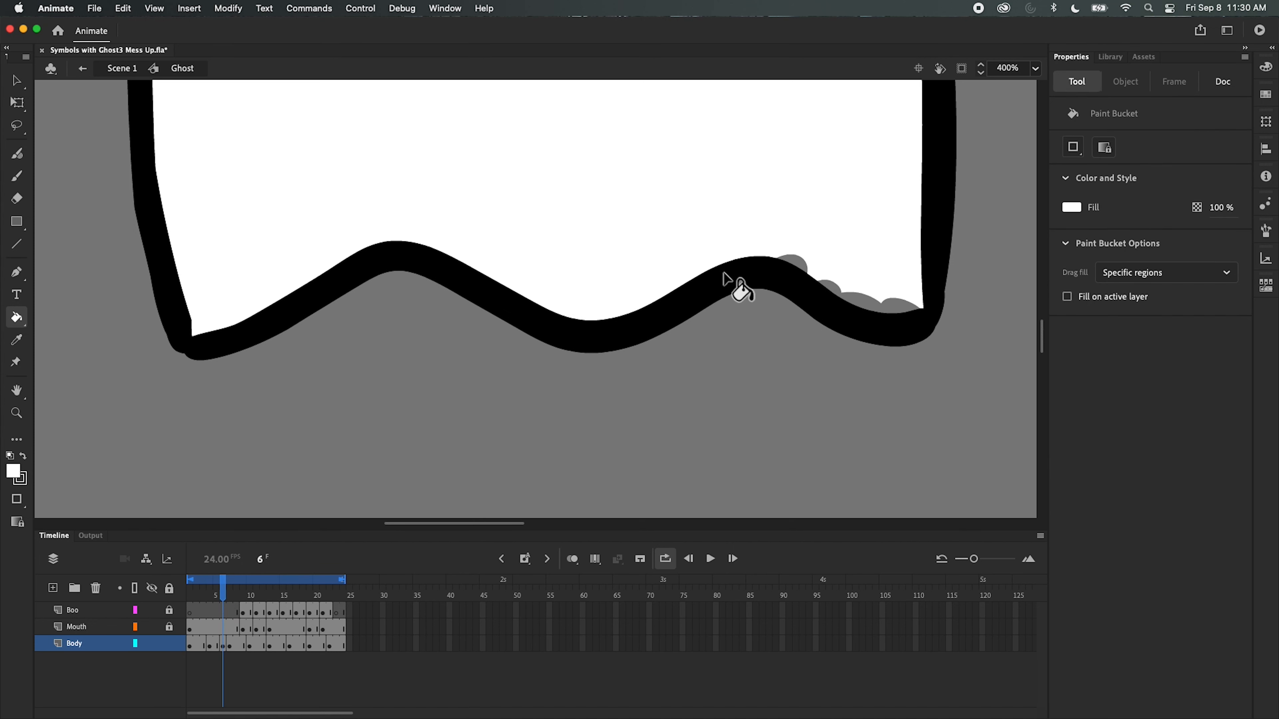
click(871, 309)
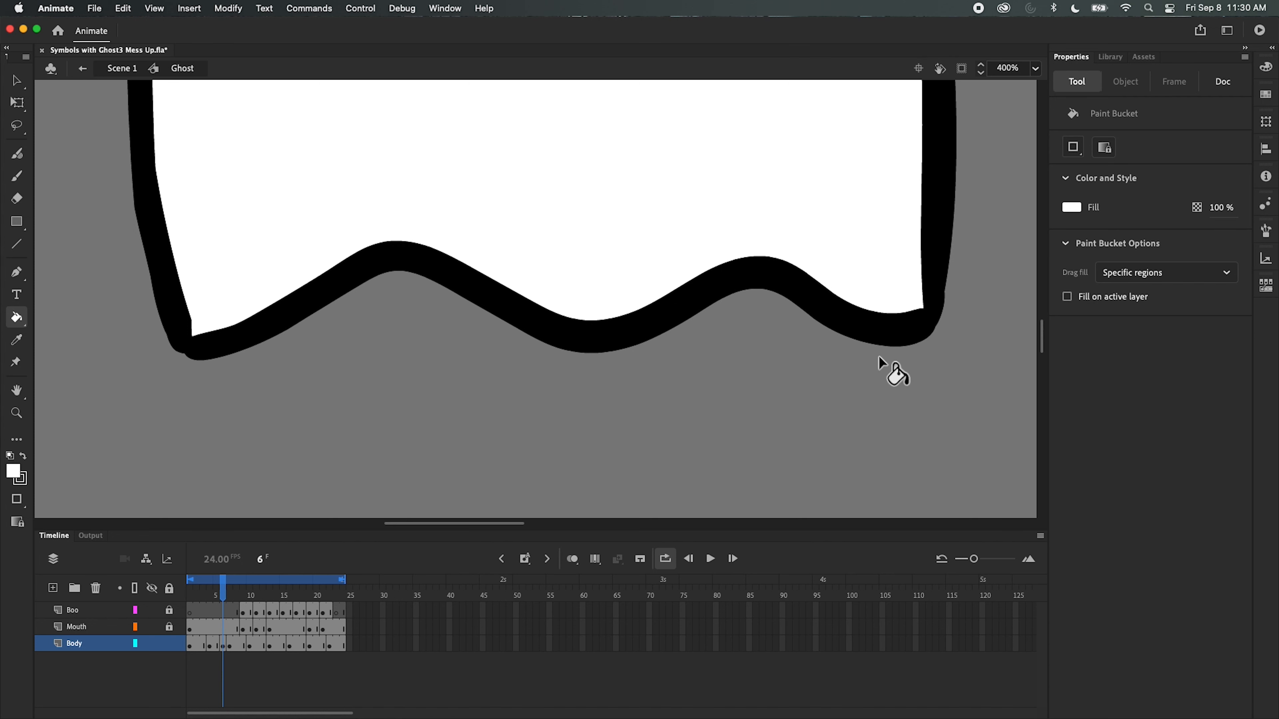
click(229, 591)
key(super+z)
key(super+z)
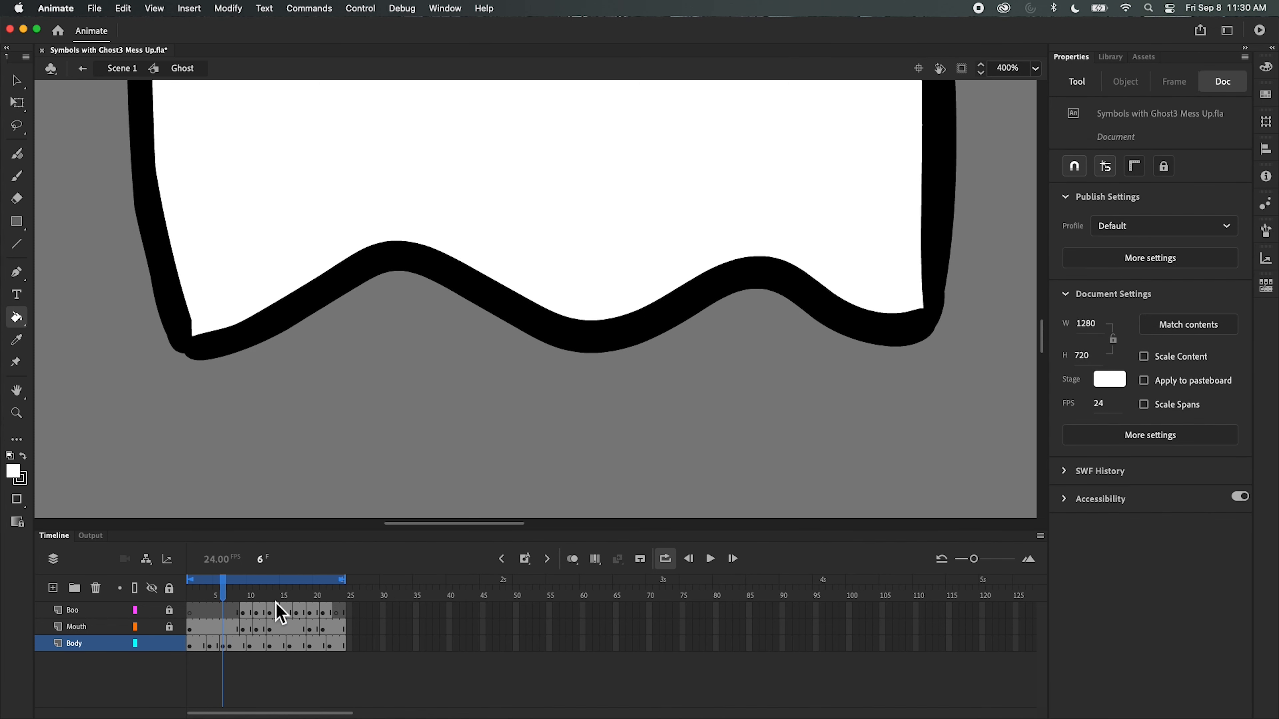
key(super+z)
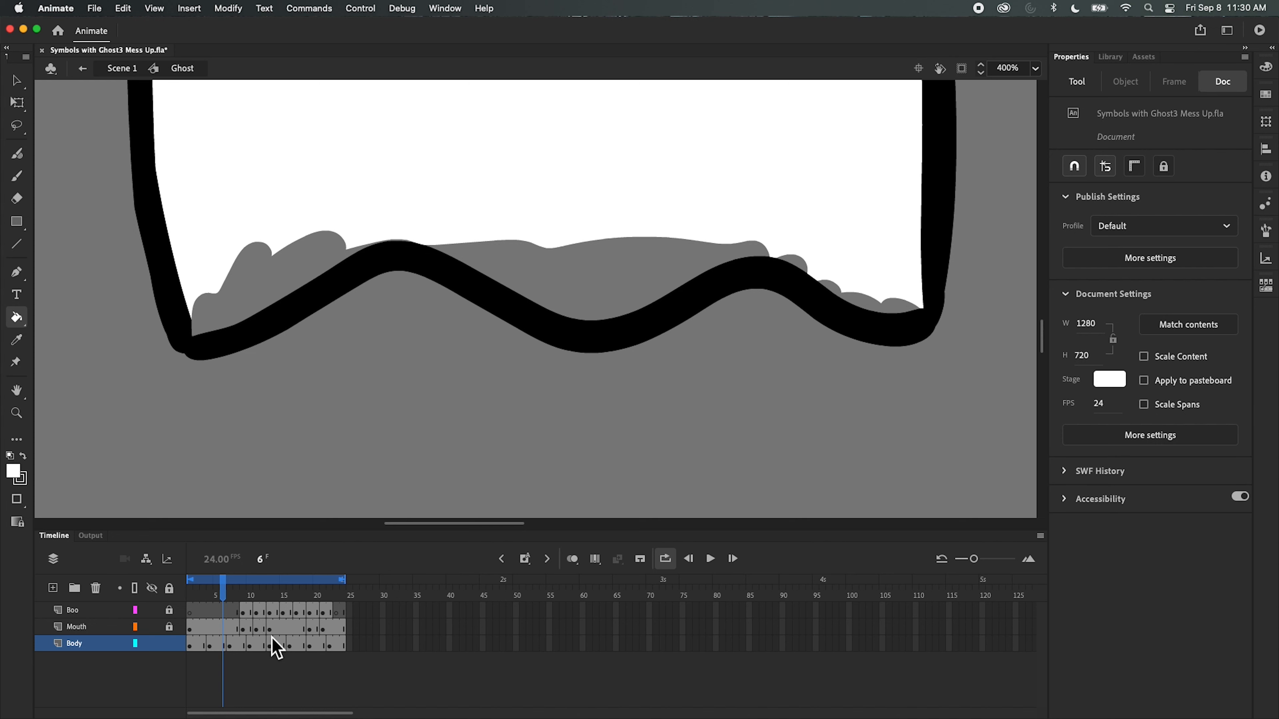
- Fill all the gaps between the ghost's body and its wavy hem with white on Body keyframe 4, and deselect the drawing
click(209, 645)
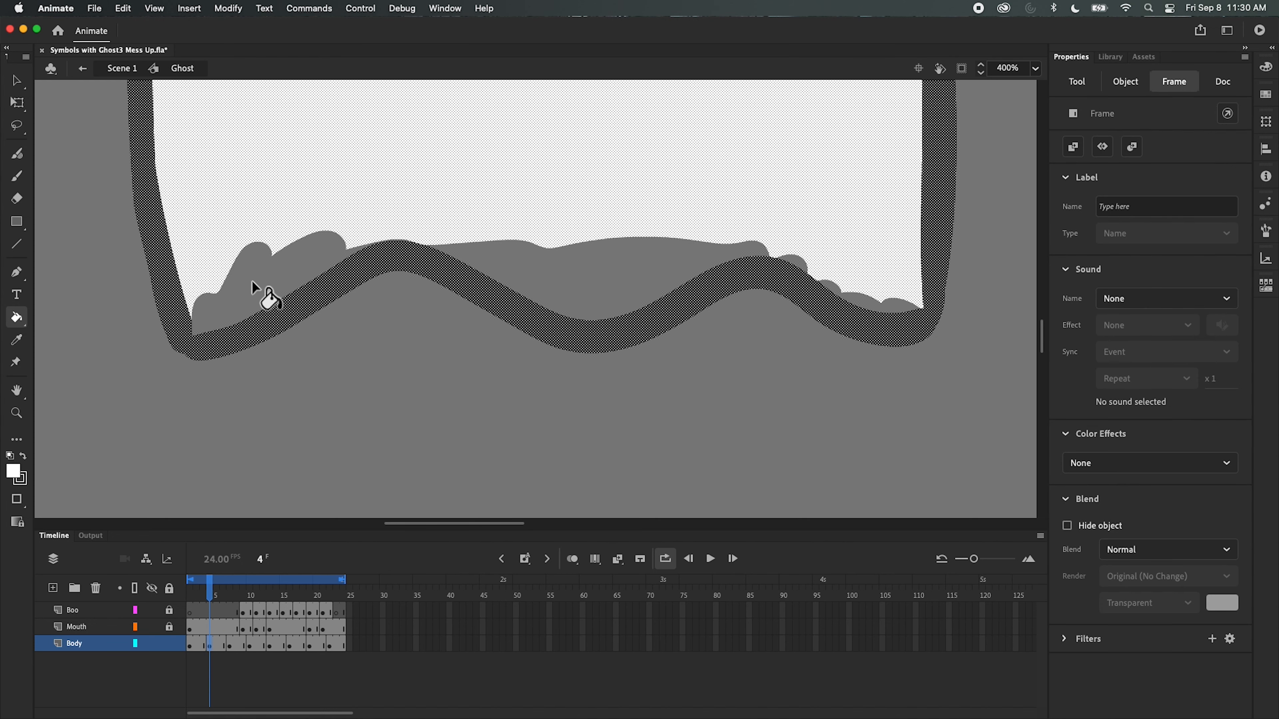
click(265, 299)
click(896, 305)
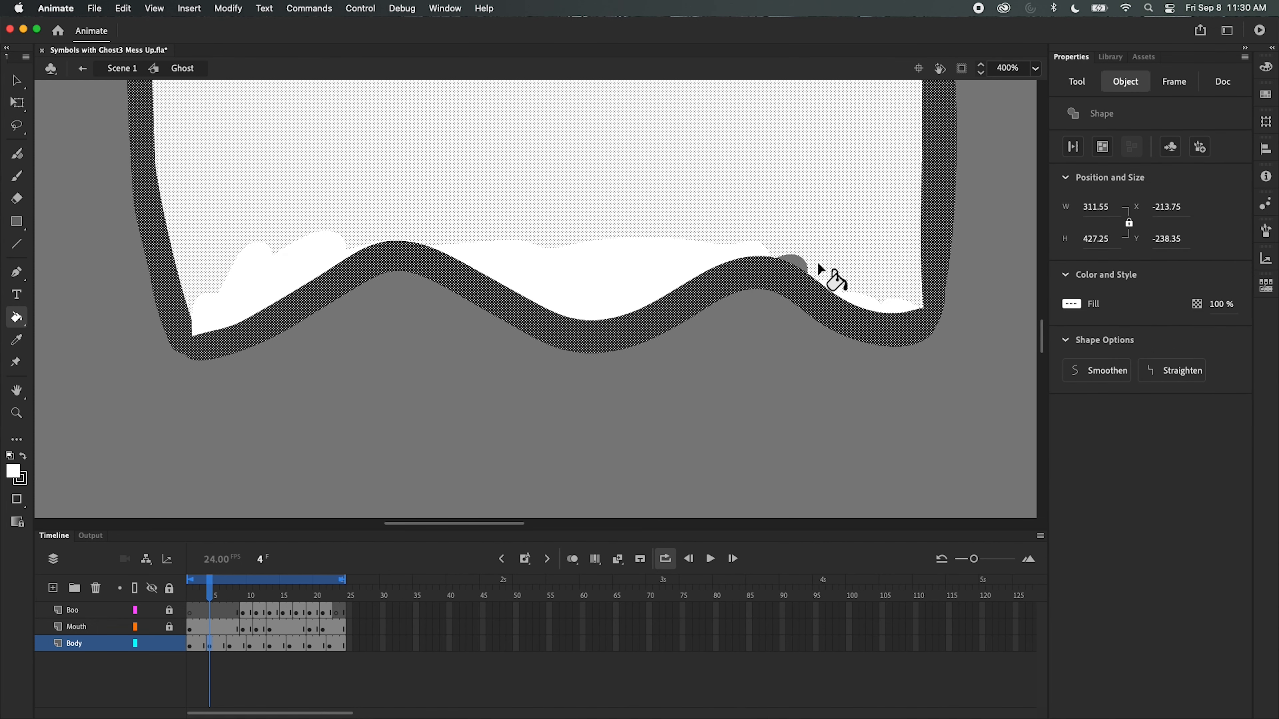
click(805, 262)
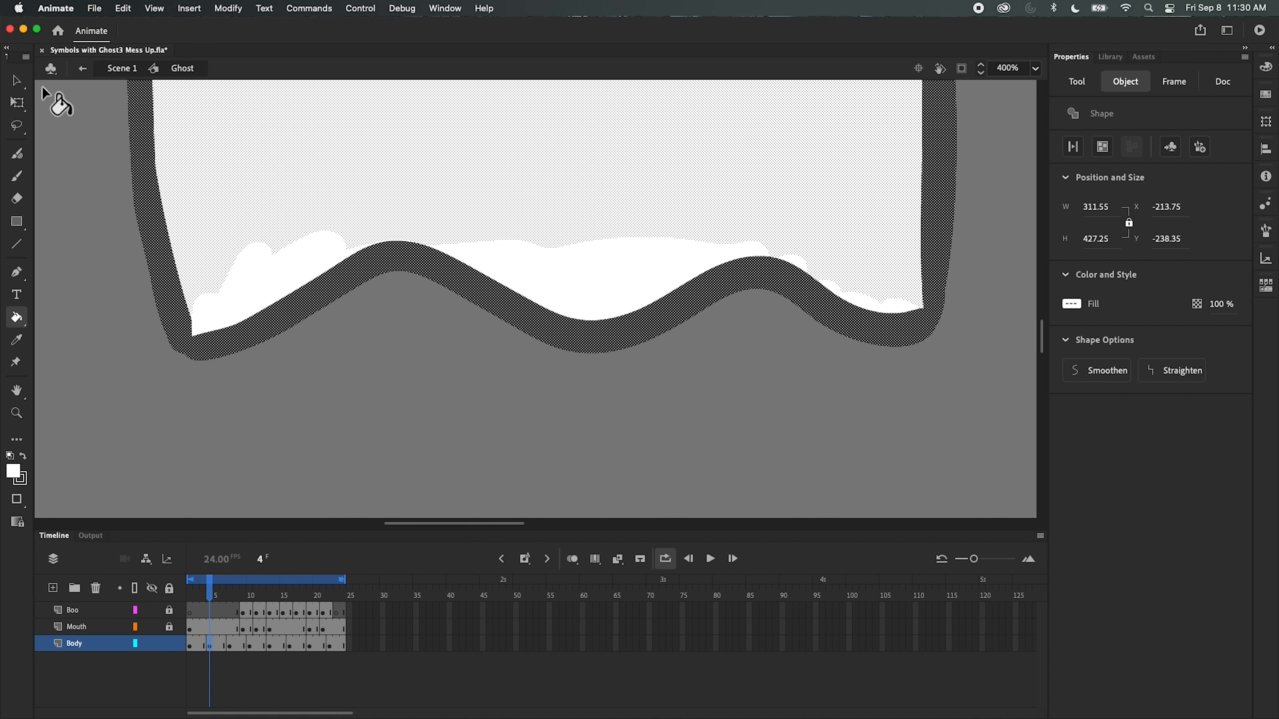
click(16, 81)
click(68, 147)
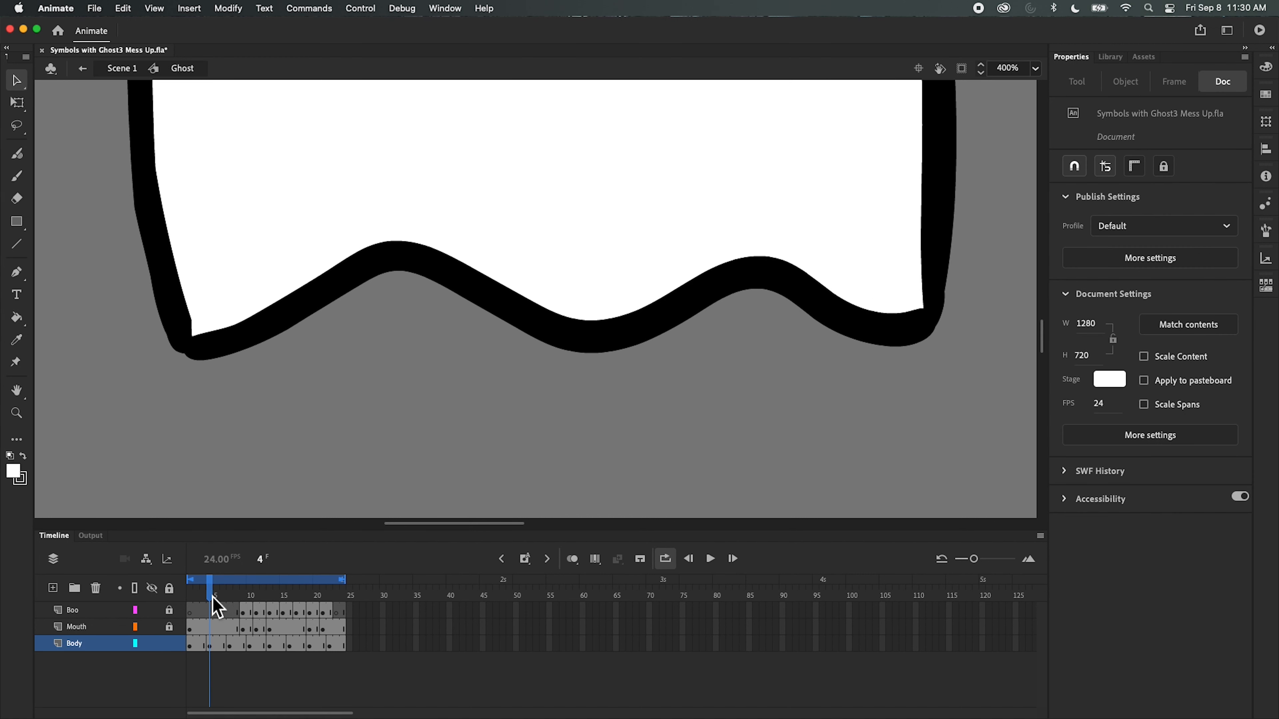
- Fill the gaps above the ghost's wavy hem with white on Body keyframe 7
click(229, 594)
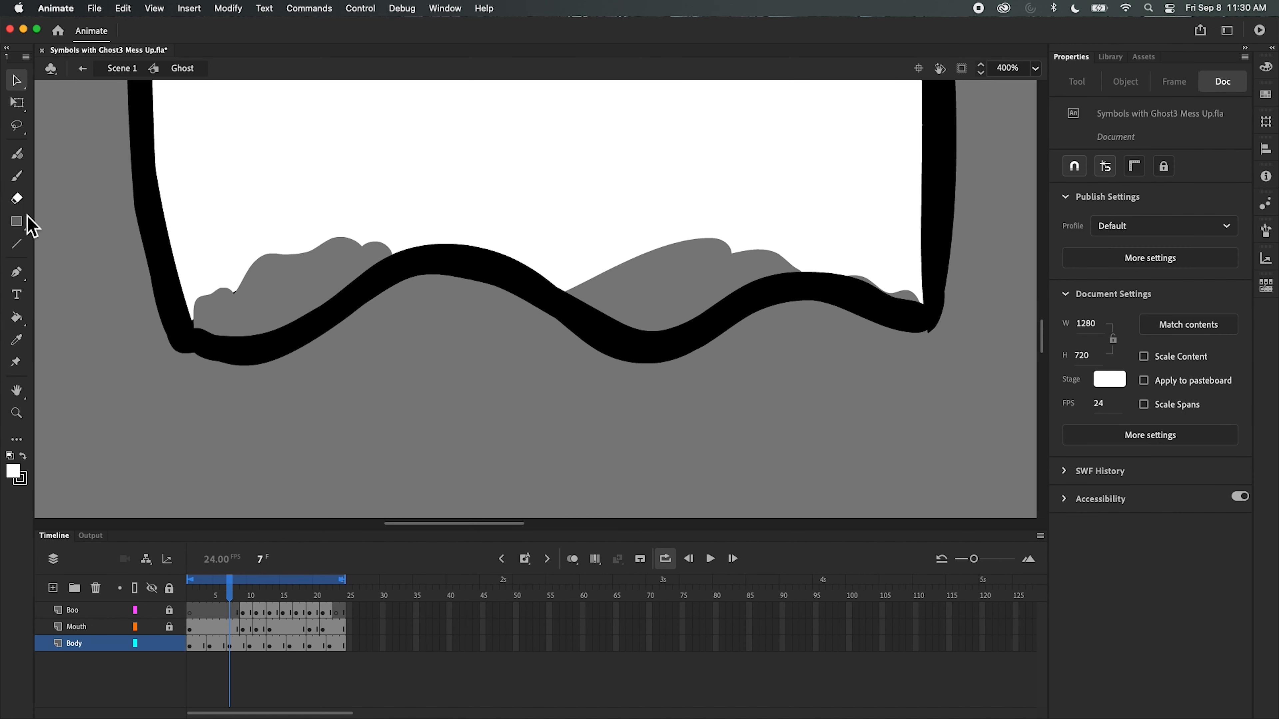
click(20, 318)
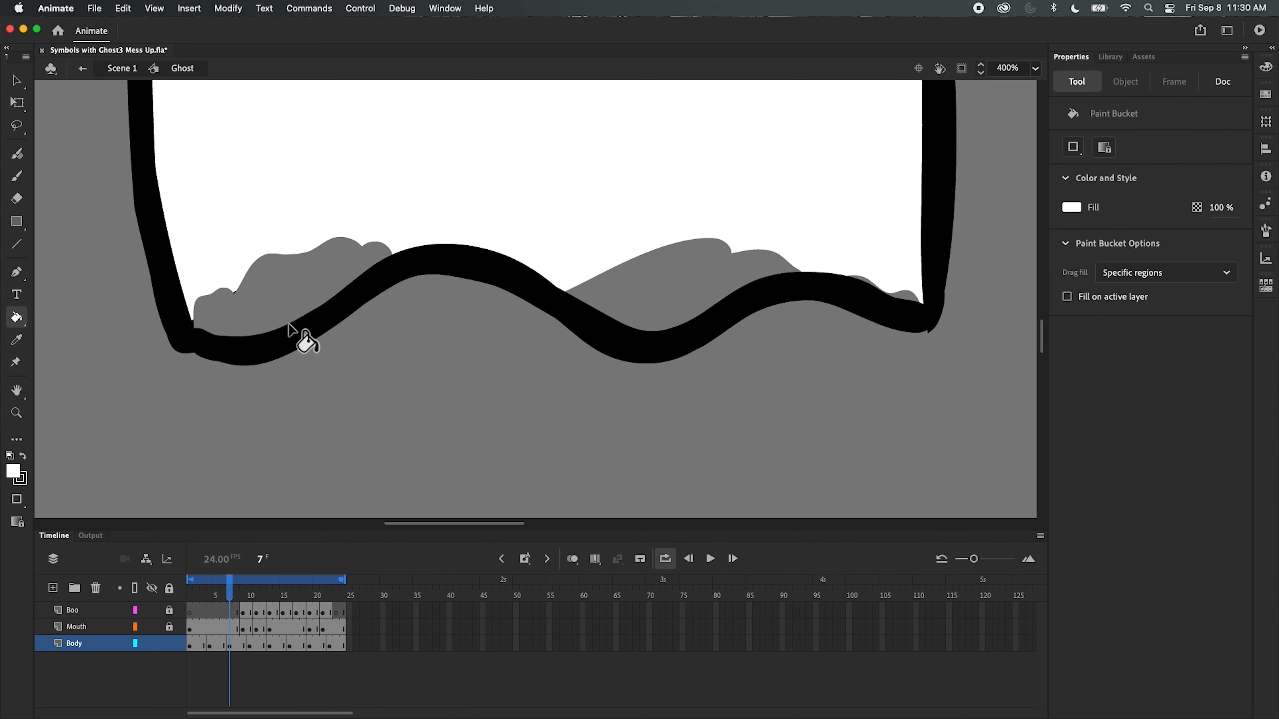
click(298, 295)
click(714, 278)
click(907, 295)
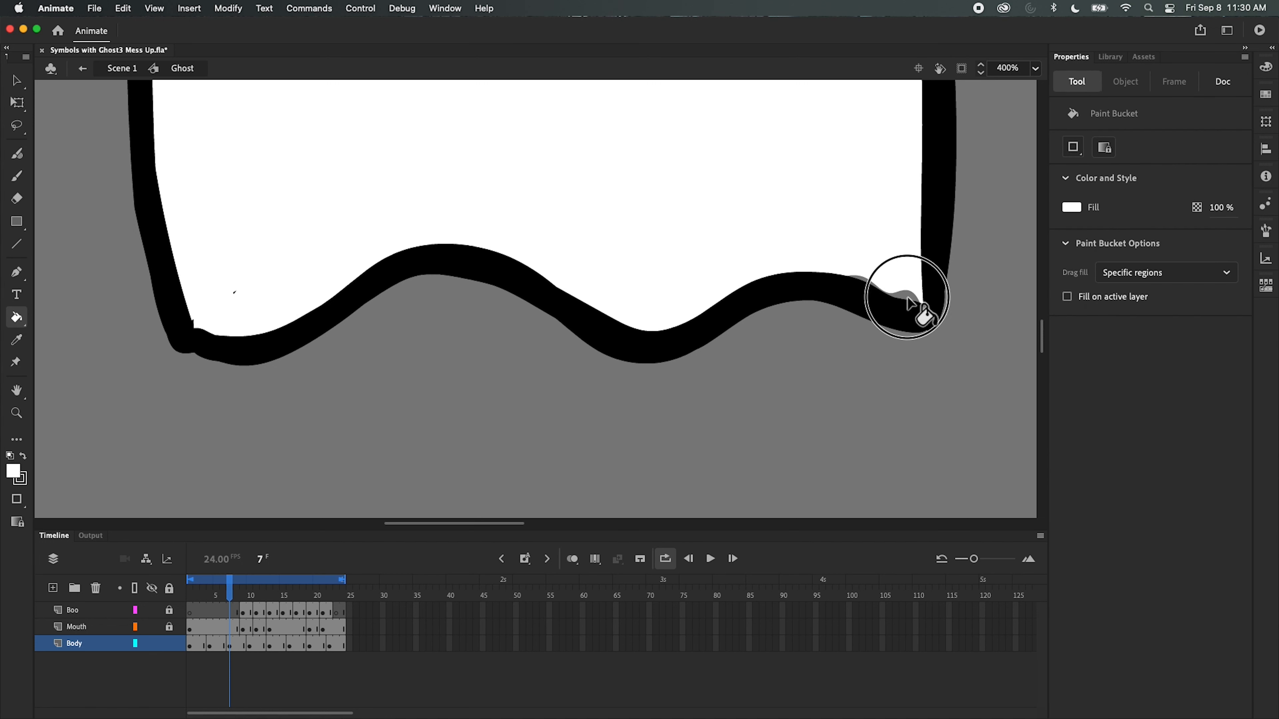
- Fill the gaps above the ghost's wavy hem with white on Body keyframe 10, and deselect the drawing
click(250, 645)
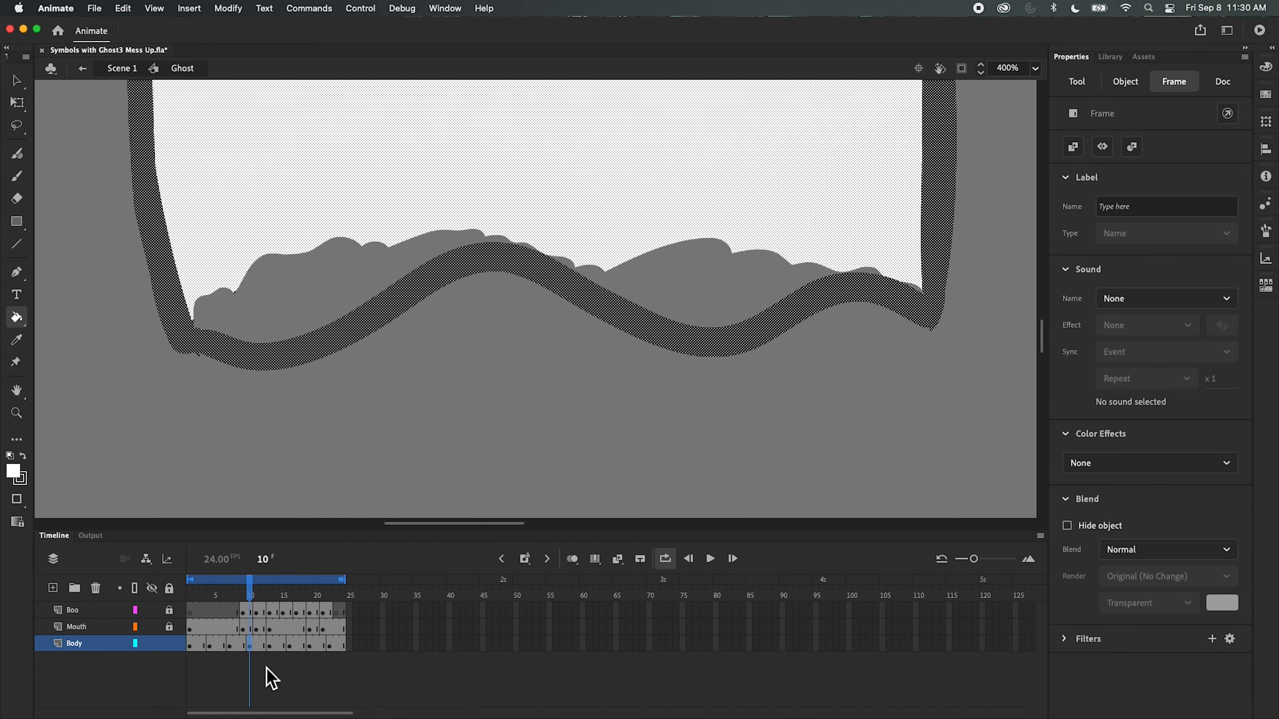
click(342, 303)
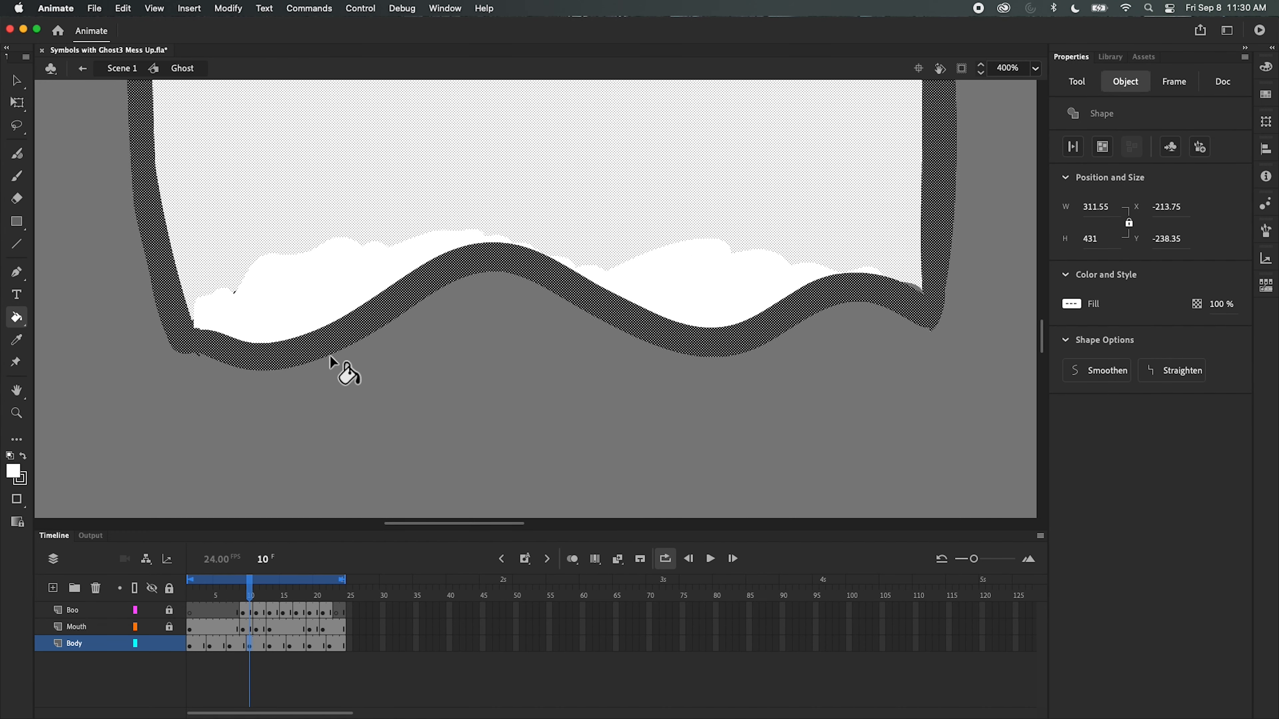
click(23, 85)
click(82, 170)
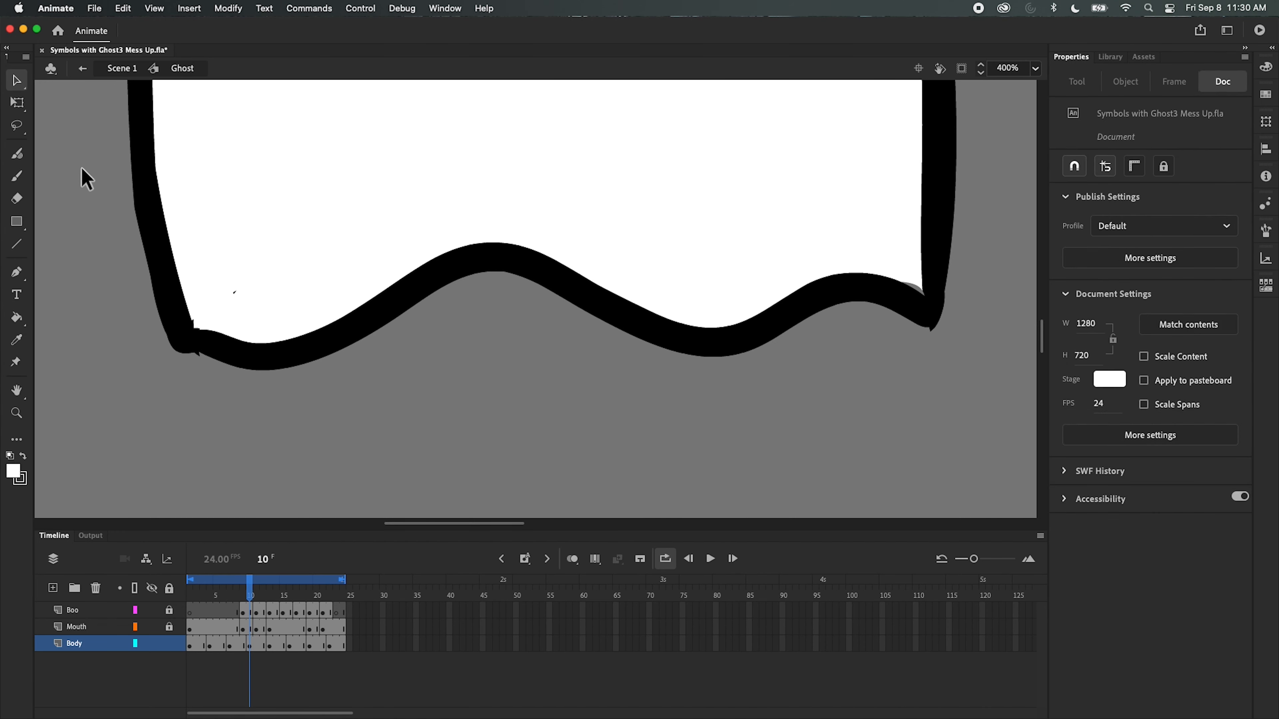
- Fill both gaps above the ghost's wavy hem with white on Body keyframe 13, and deselect the drawing
click(17, 318)
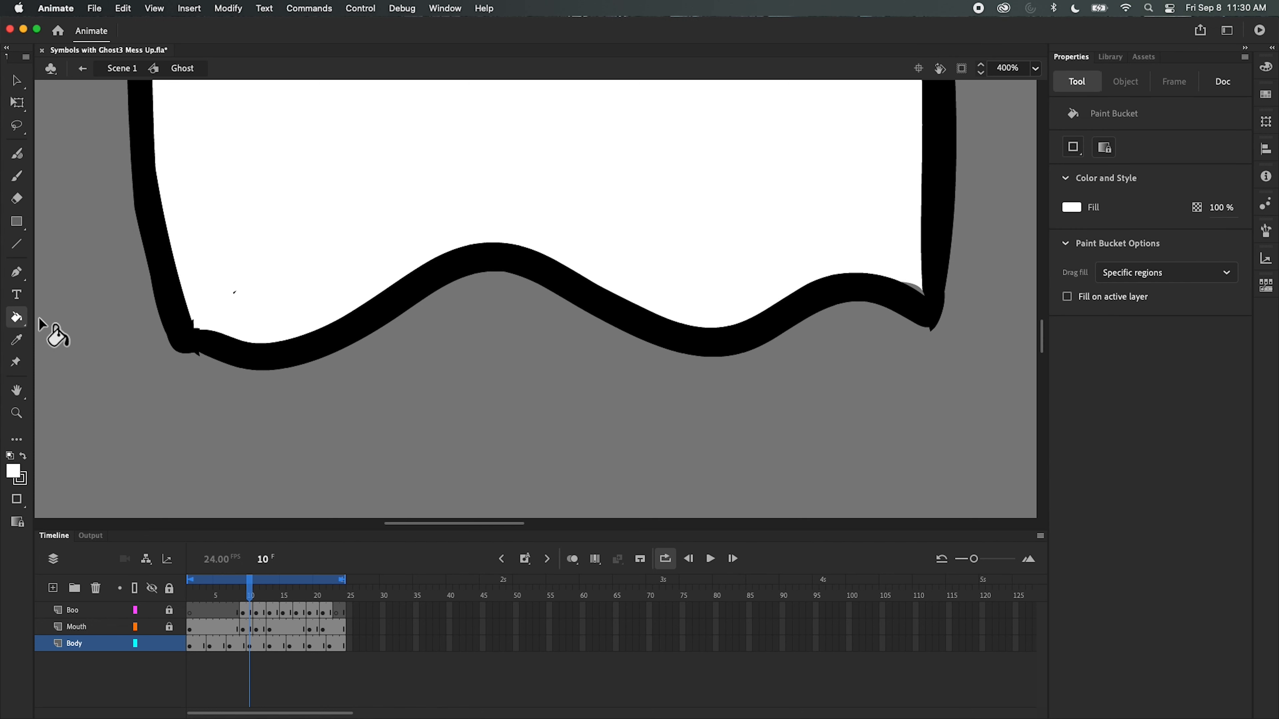
click(270, 645)
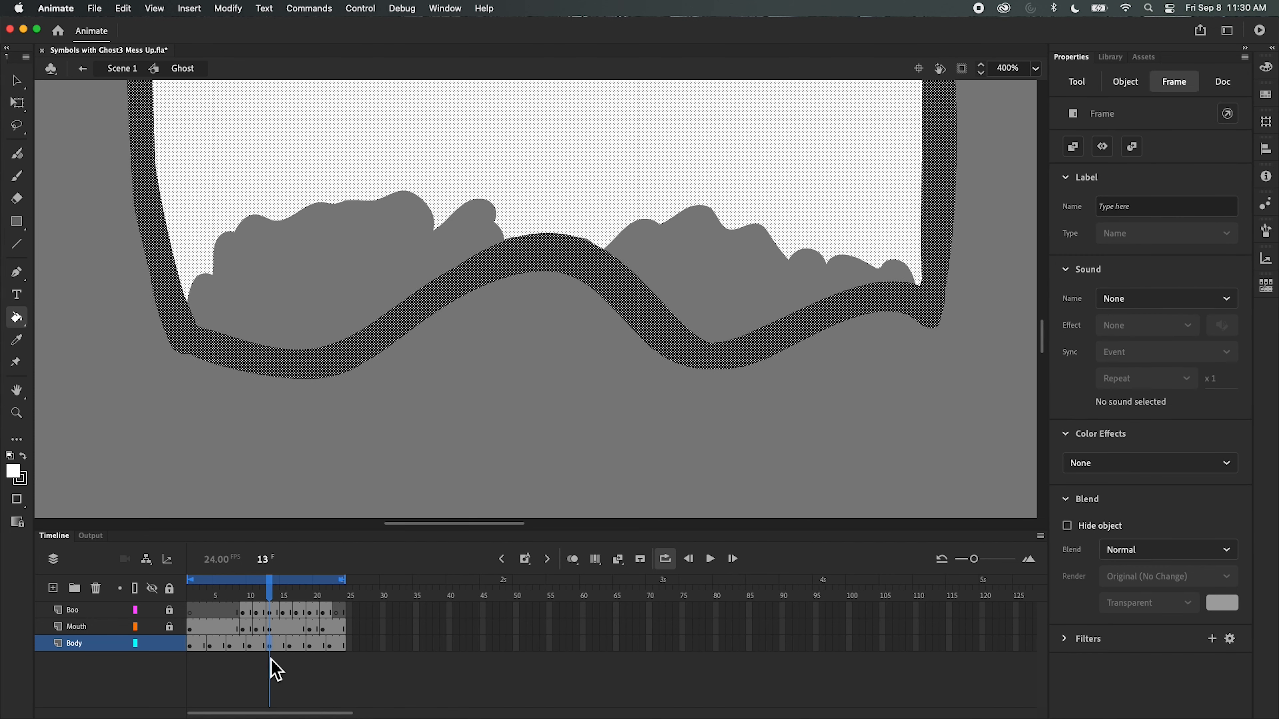
click(352, 266)
click(748, 280)
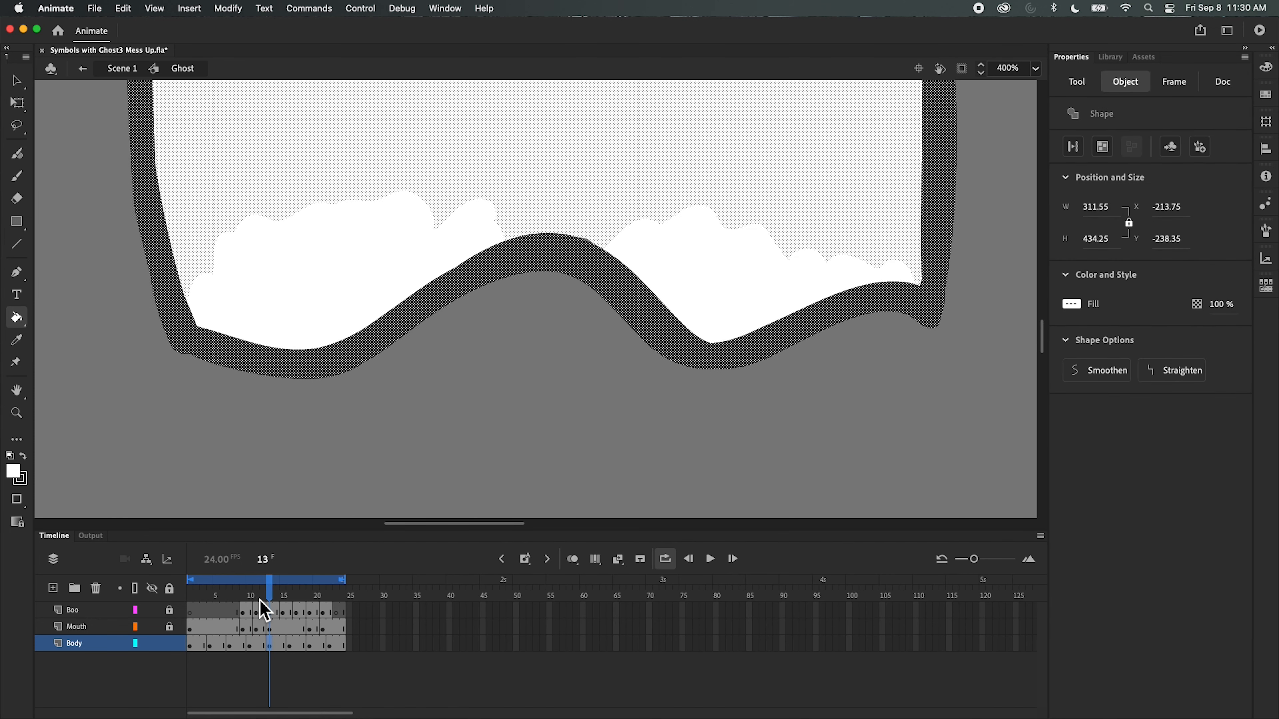
key(v)
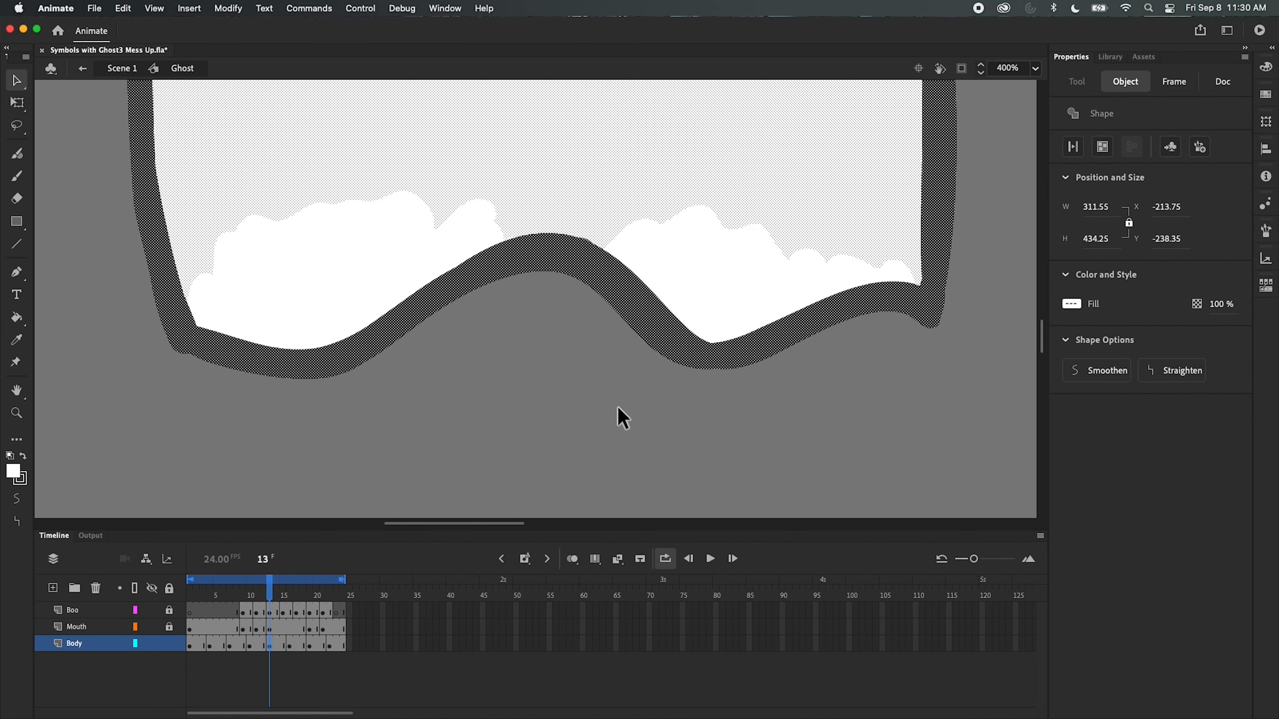
click(111, 279)
- On Body keyframe 16, fill the gap above the hem with white and erase the stray black tip below the left corner
click(18, 153)
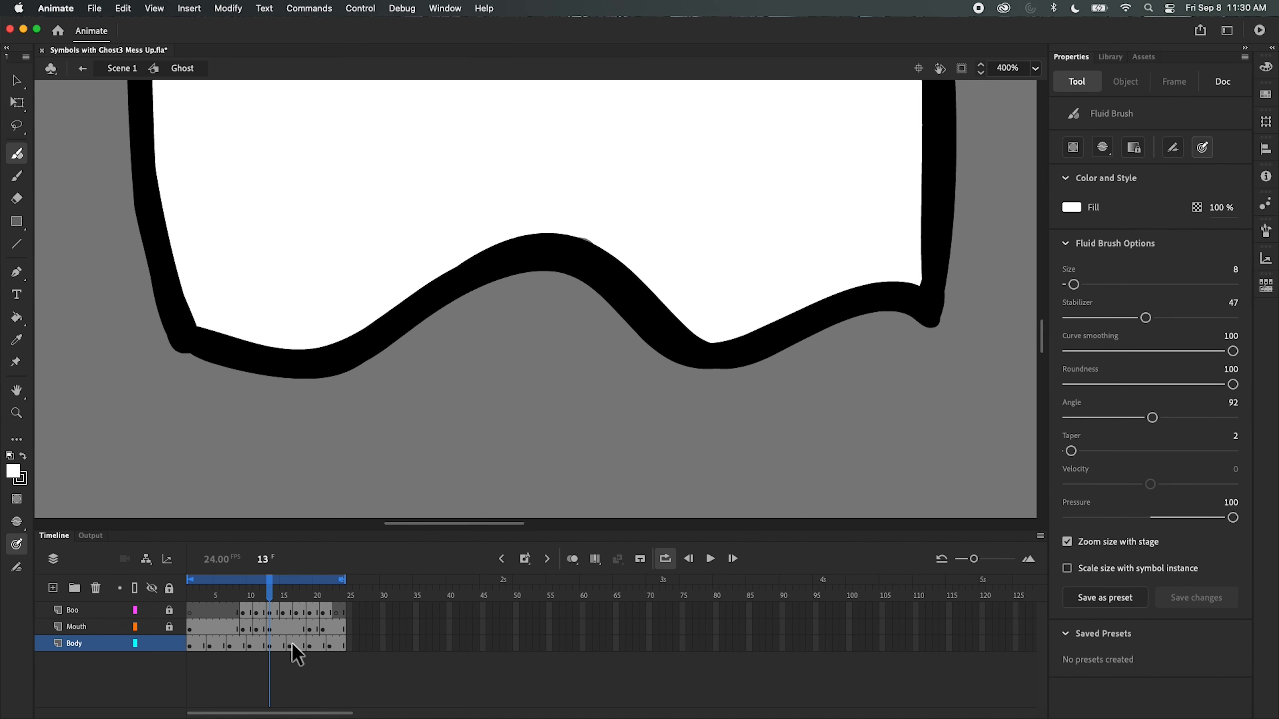
drag(272, 585, 290, 584)
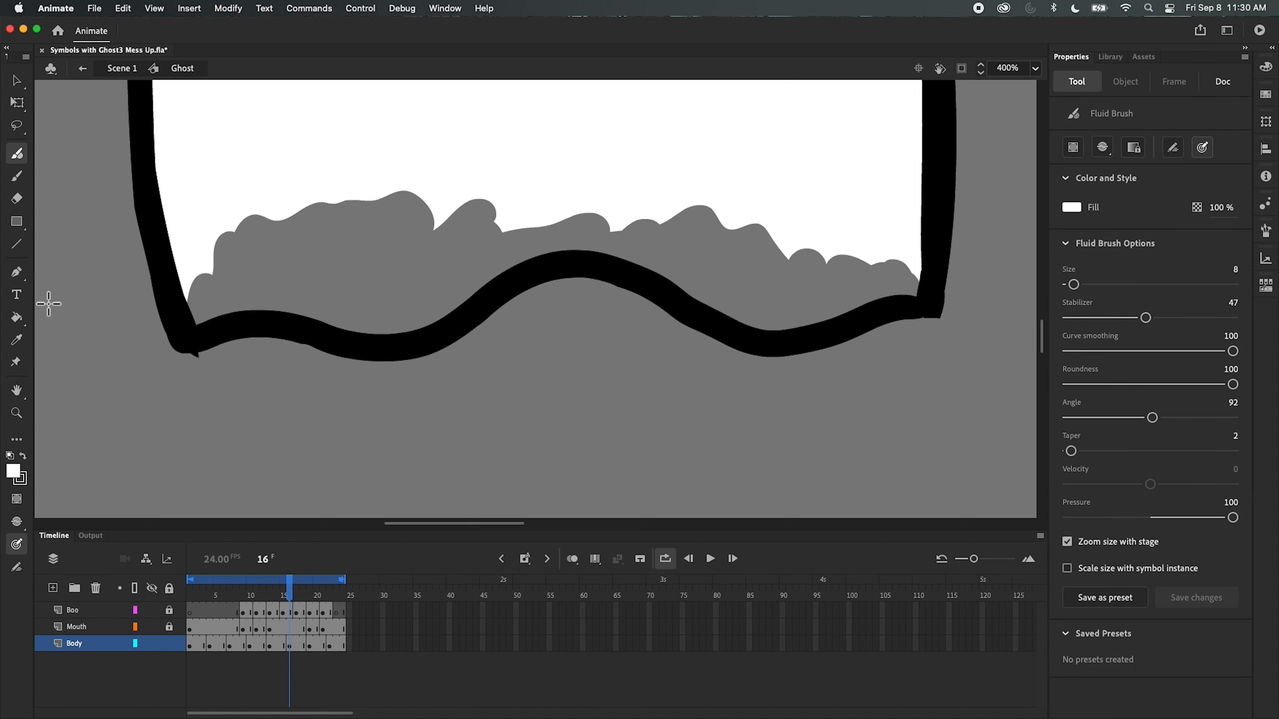
key(v)
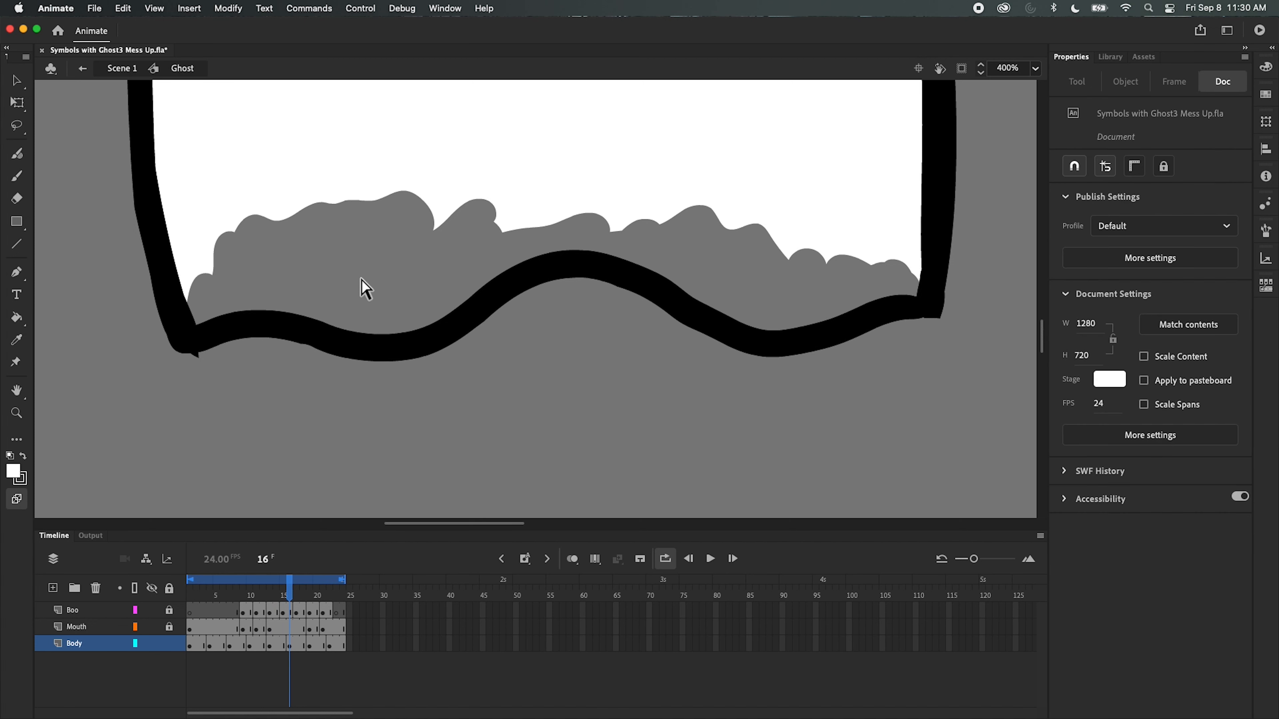
click(20, 318)
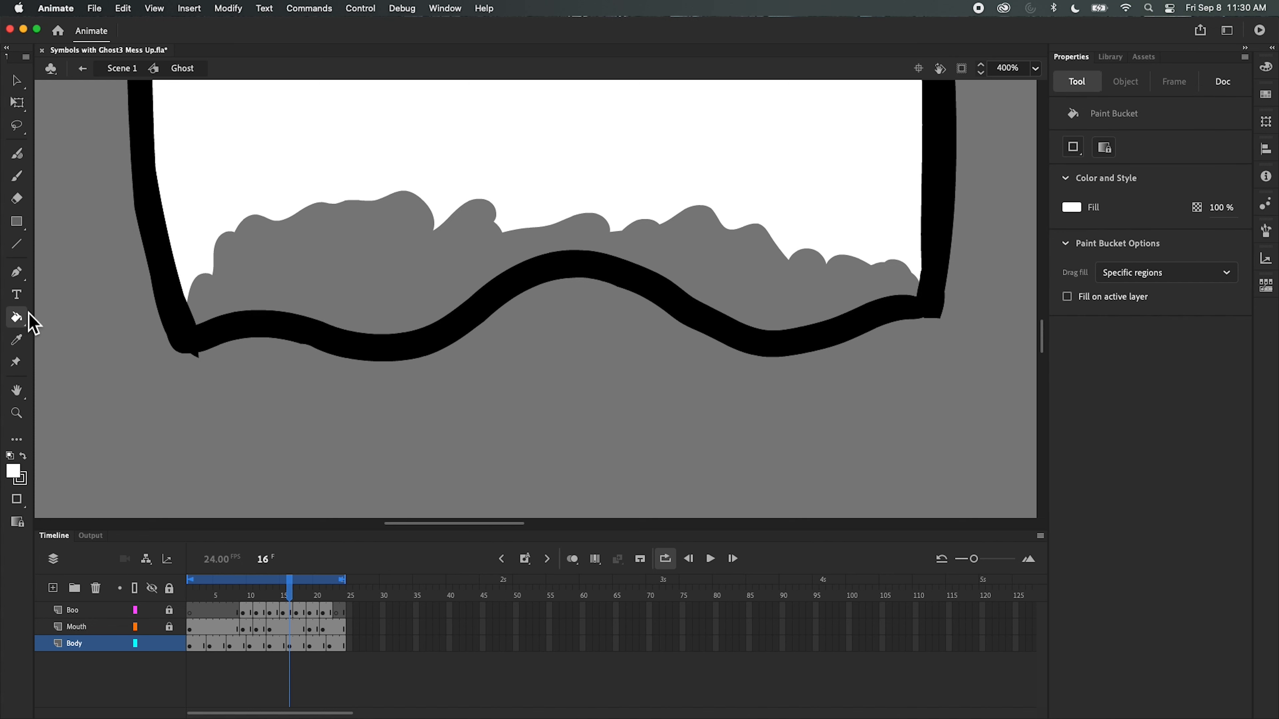
click(417, 264)
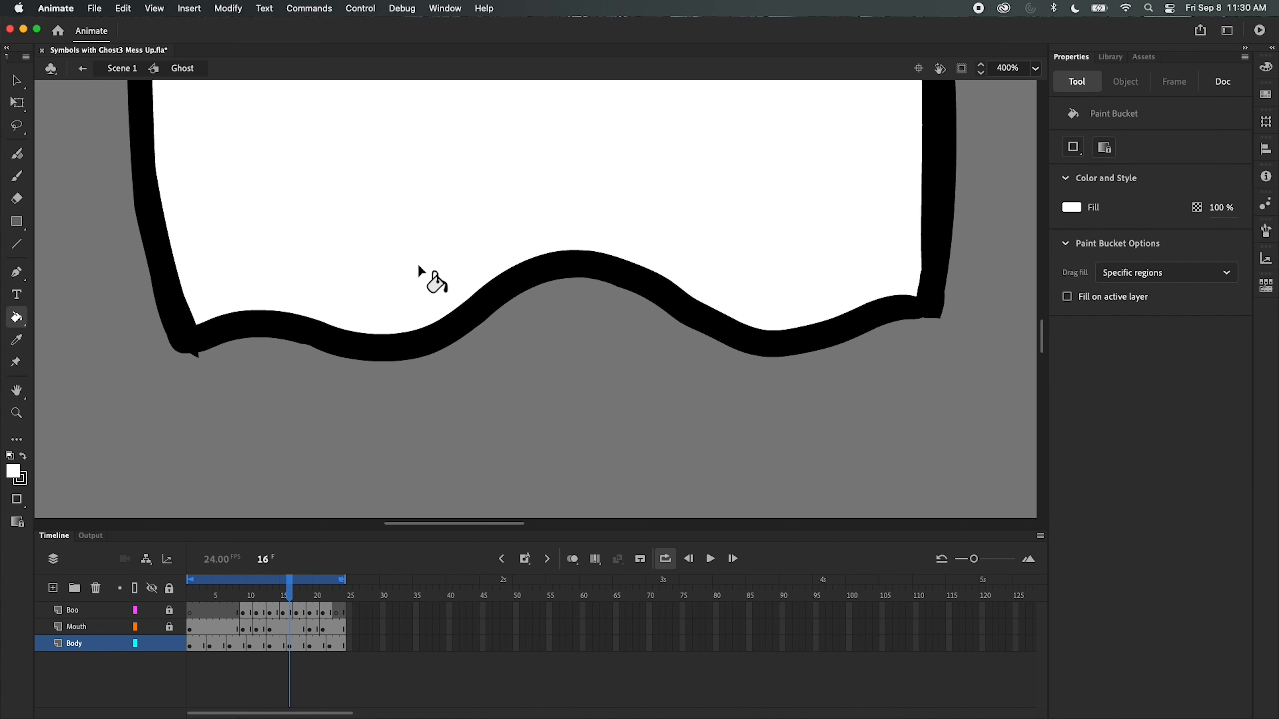
click(17, 199)
drag(199, 364, 151, 376)
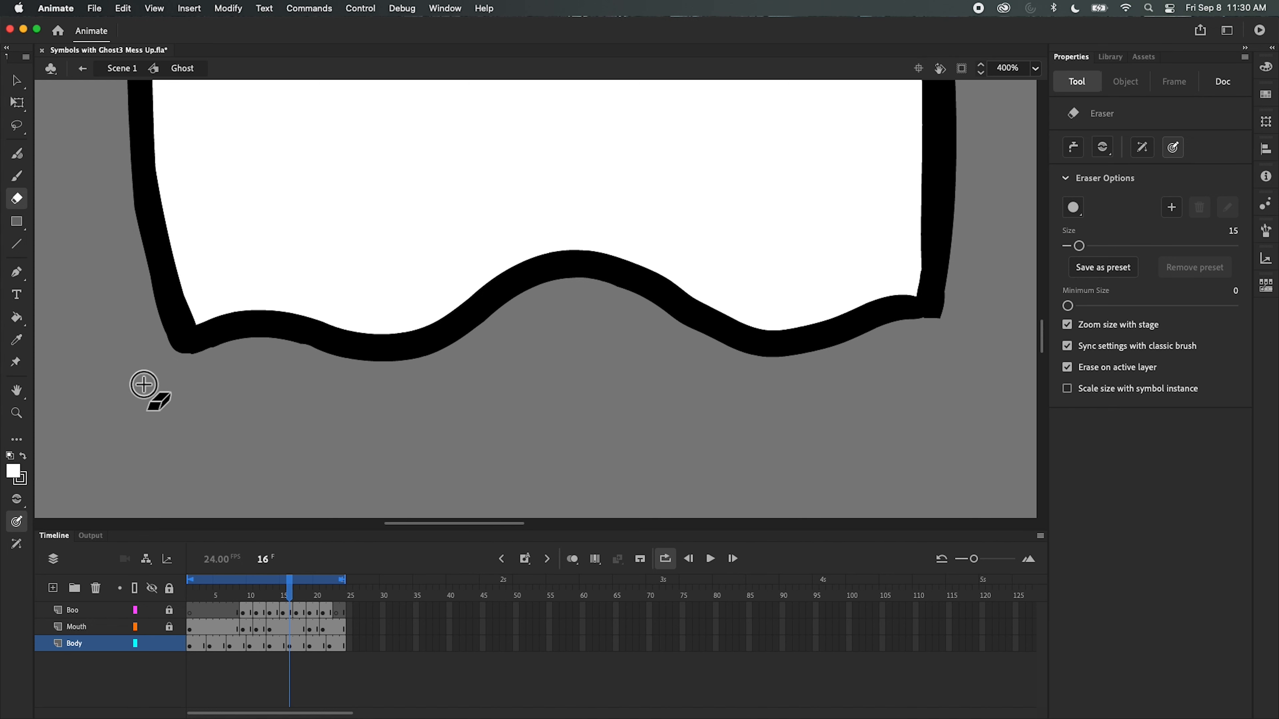
- On Body keyframe 19, erase the stray tip below the left corner and fill the gap above the hem with white
drag(292, 590, 310, 588)
drag(211, 363, 176, 372)
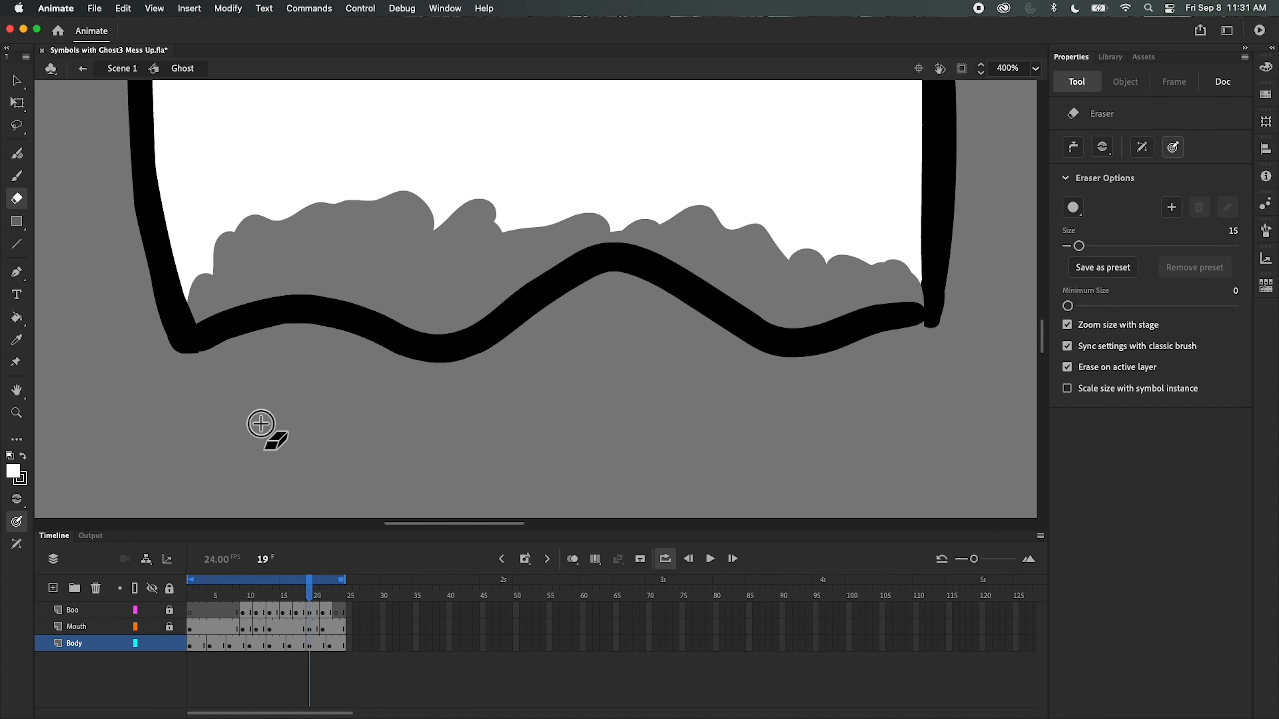
key(k)
click(446, 278)
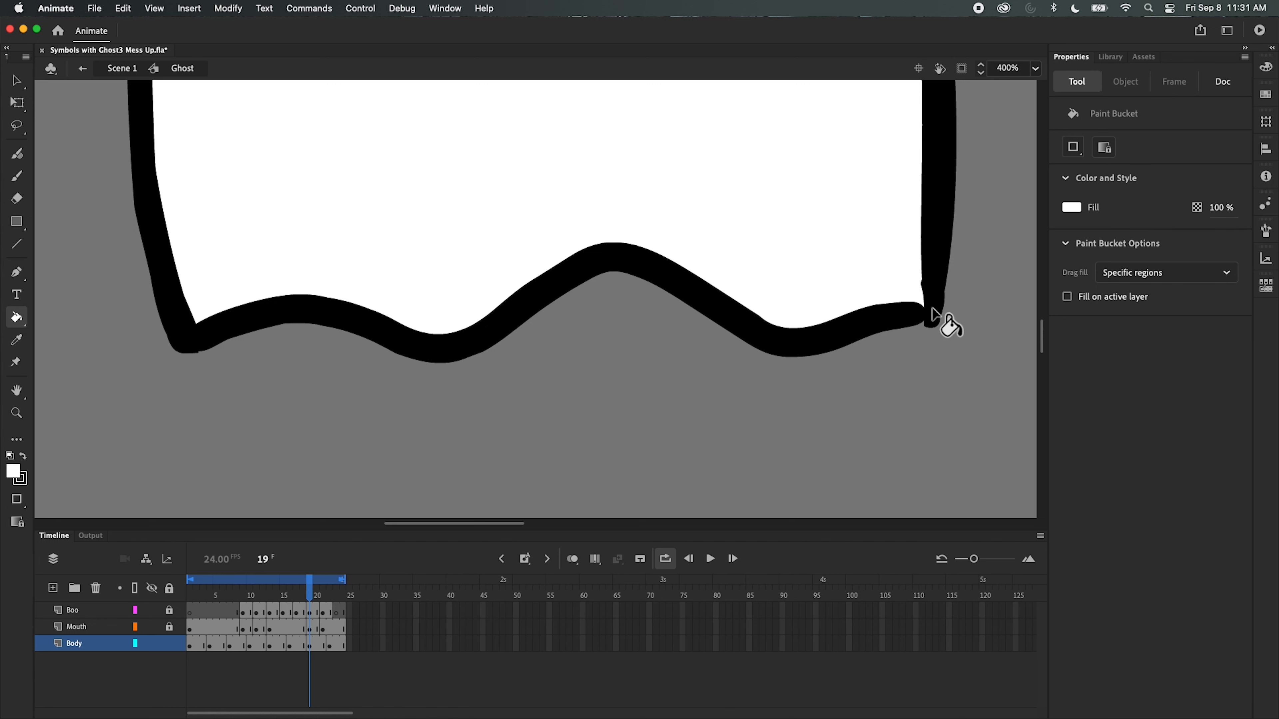
- Patch the outline where the hem meets the ghost's right side in black with the Fluid Brush on Body keyframe 19
click(28, 158)
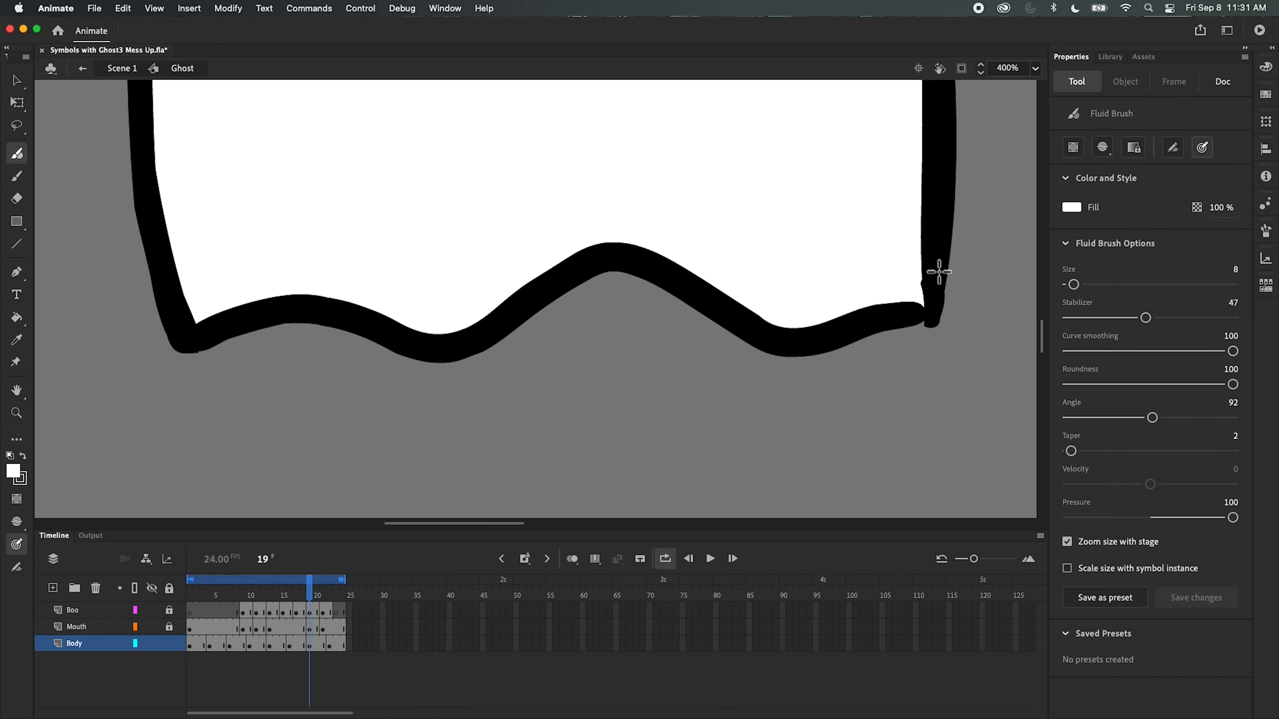
mouse_move(939, 273)
mouse_down()
mouse_move(920, 300)
mouse_move(928, 323)
mouse_up()
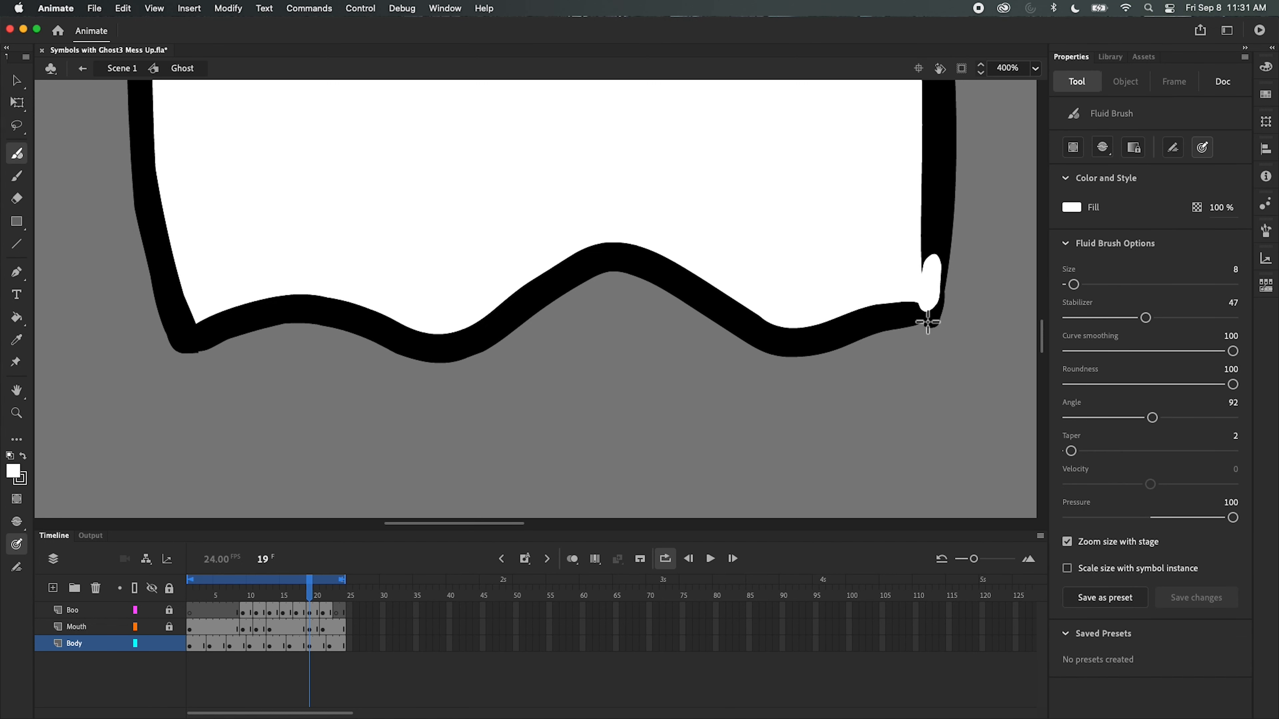
key(super+z)
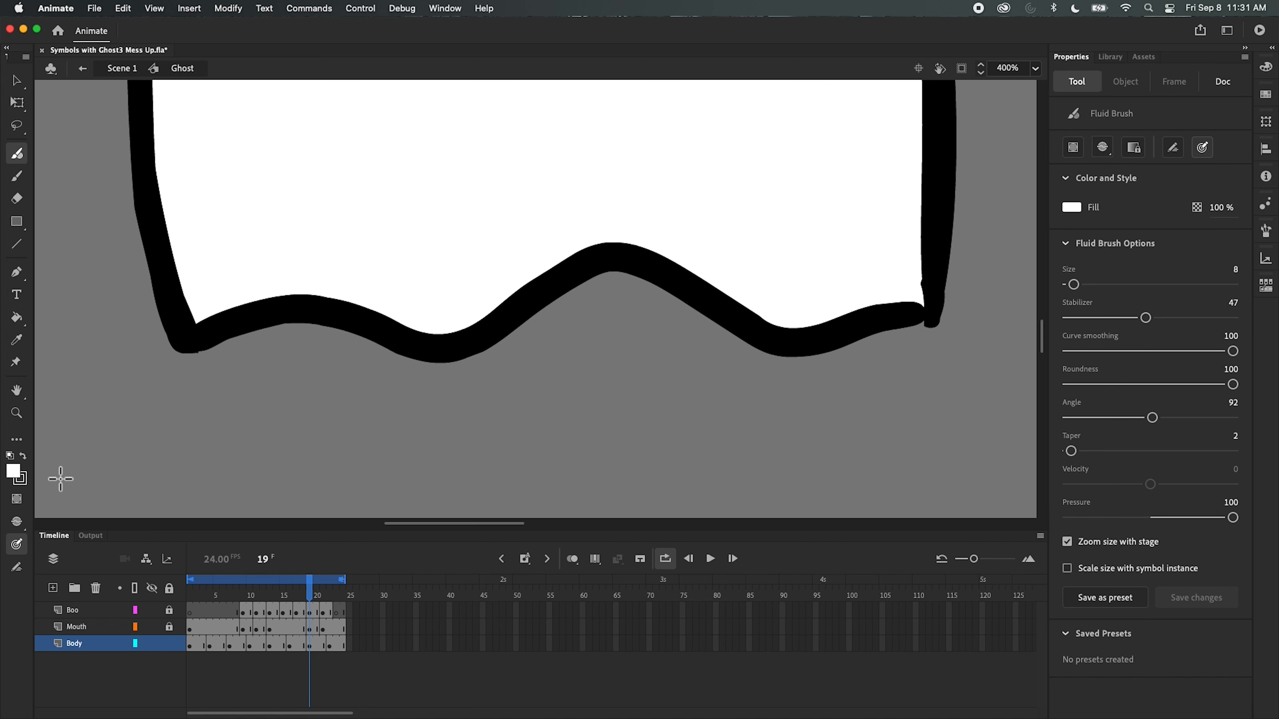
click(29, 456)
mouse_move(929, 282)
mouse_down()
mouse_move(928, 301)
mouse_move(928, 257)
mouse_move(953, 208)
mouse_up()
drag(934, 322, 922, 315)
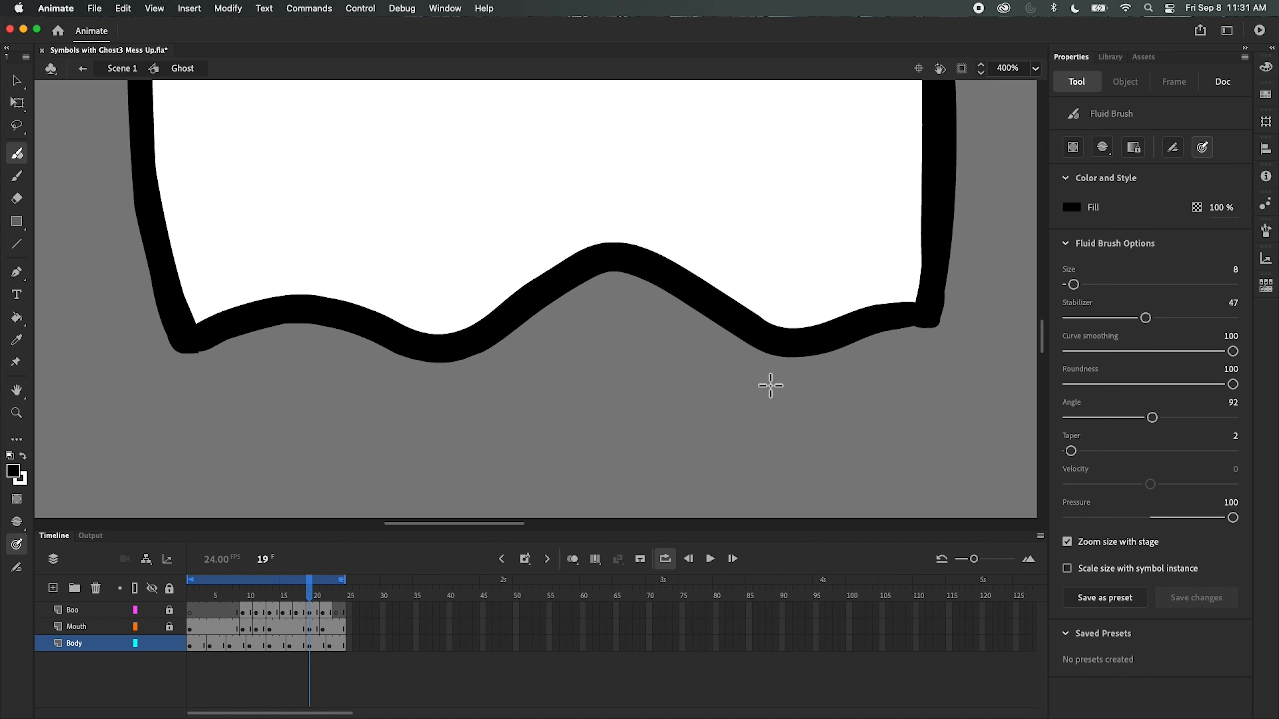
- On Body keyframe 22, thicken the outline's right corner with black brushwork and erase the stray tip below the left corner
drag(316, 601, 336, 600)
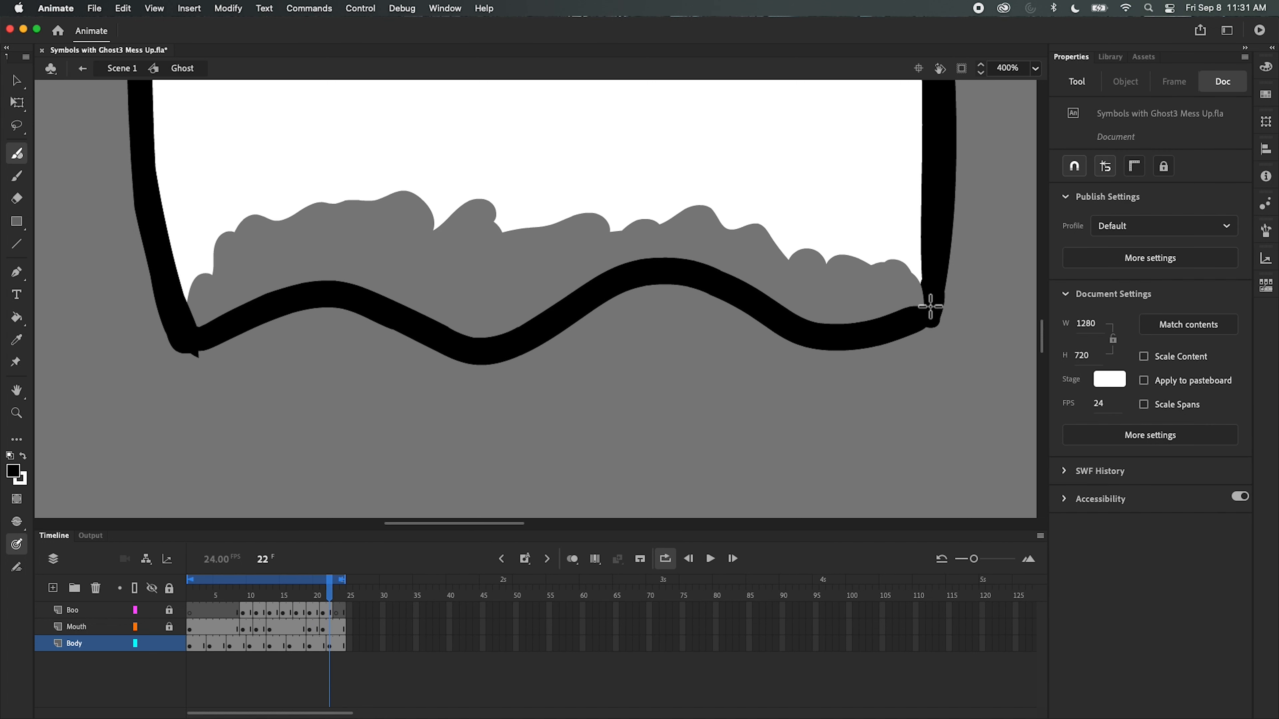
mouse_move(935, 284)
mouse_down()
mouse_move(937, 269)
mouse_move(926, 308)
mouse_up()
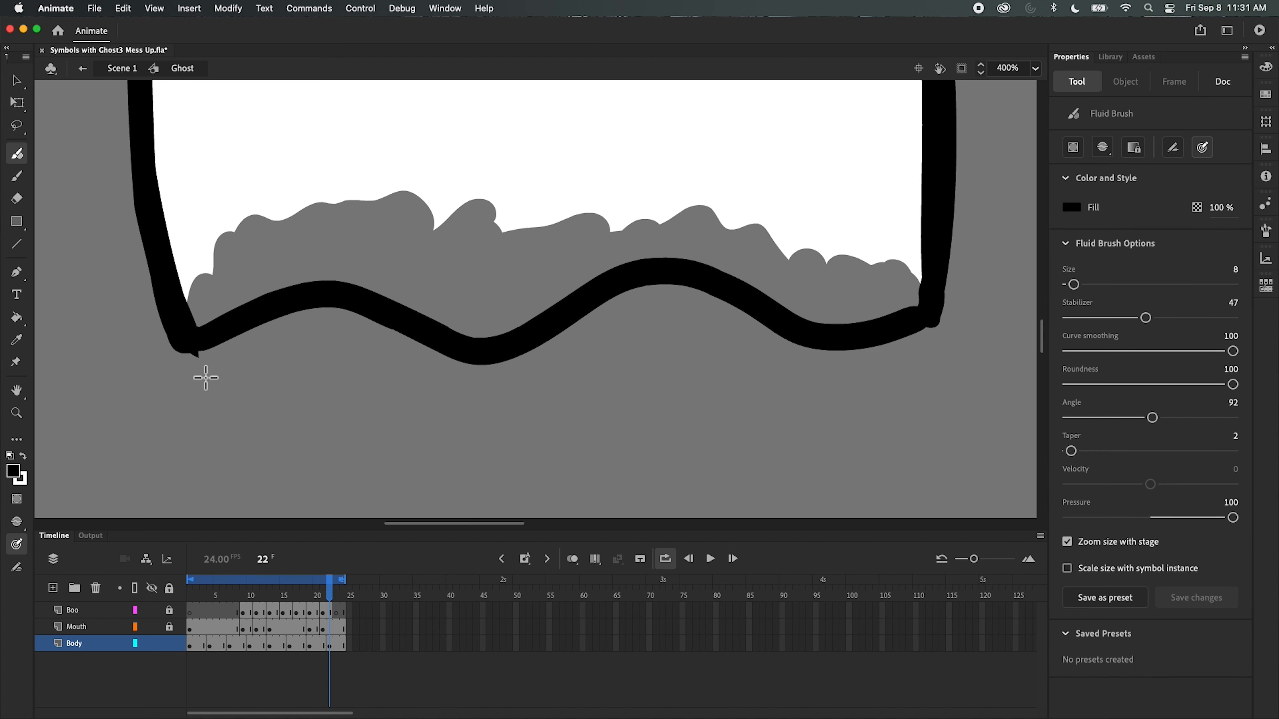
key(e)
drag(197, 370, 199, 358)
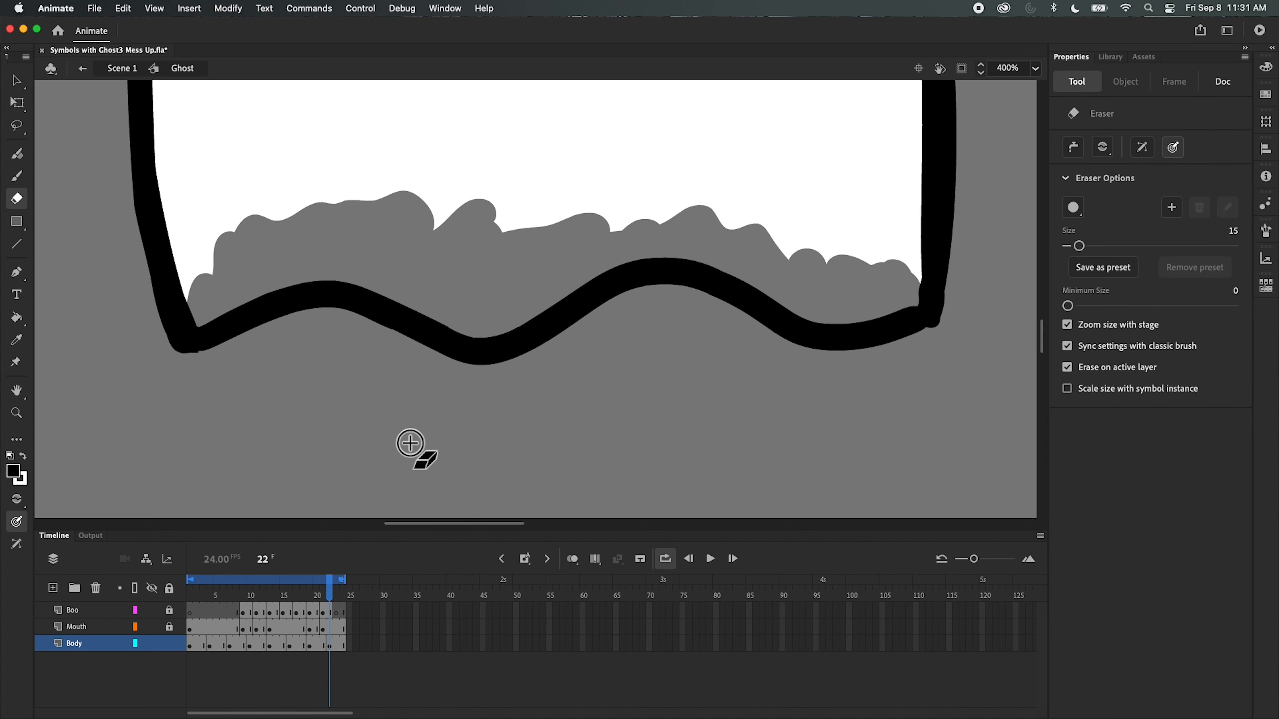
- Make white the fill color and fill the gap above the hem on Body keyframe 22
key(k)
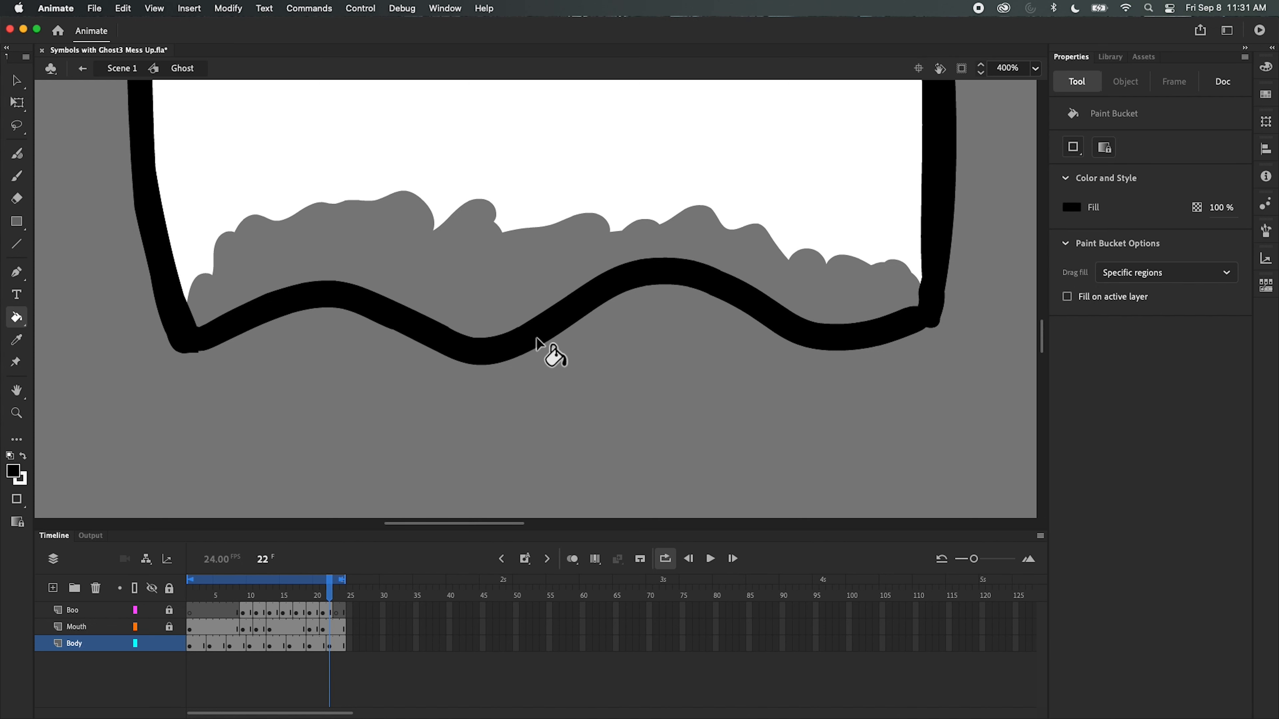
key(x)
click(479, 285)
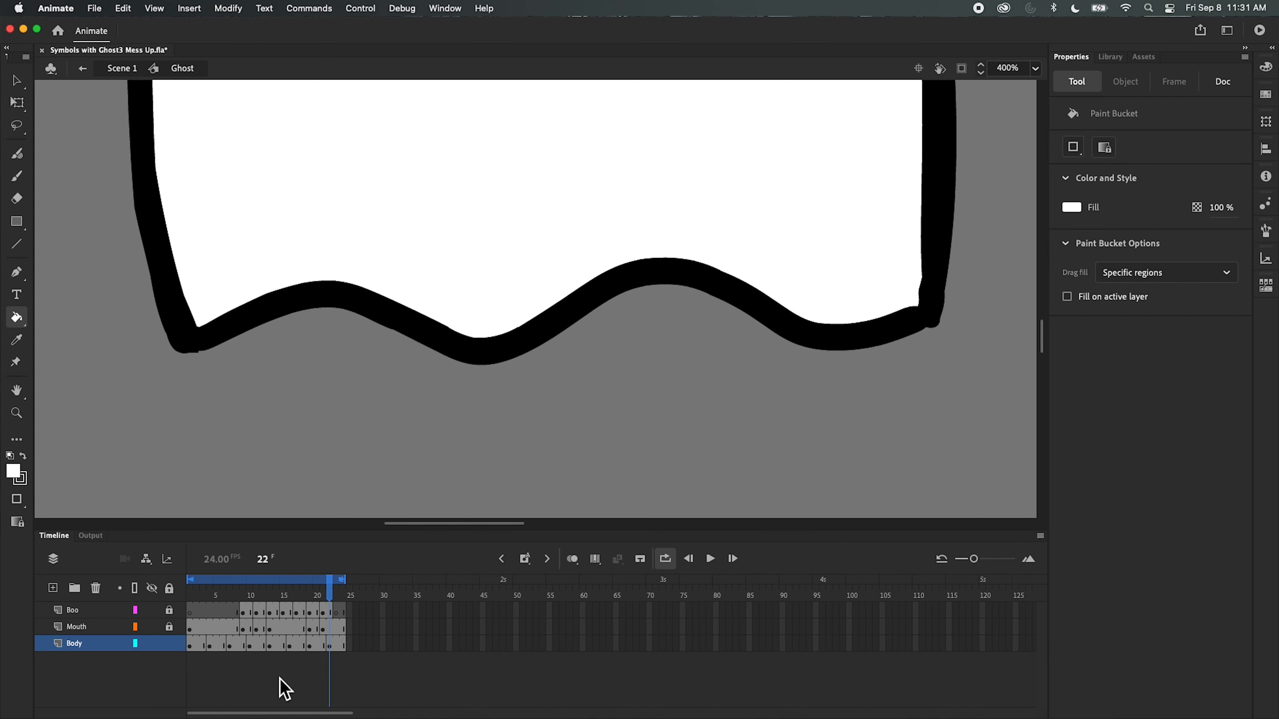
- Paint over the stray black speck above the hem's left end with the white Fluid Brush on Body keyframe 7
drag(332, 605, 241, 619)
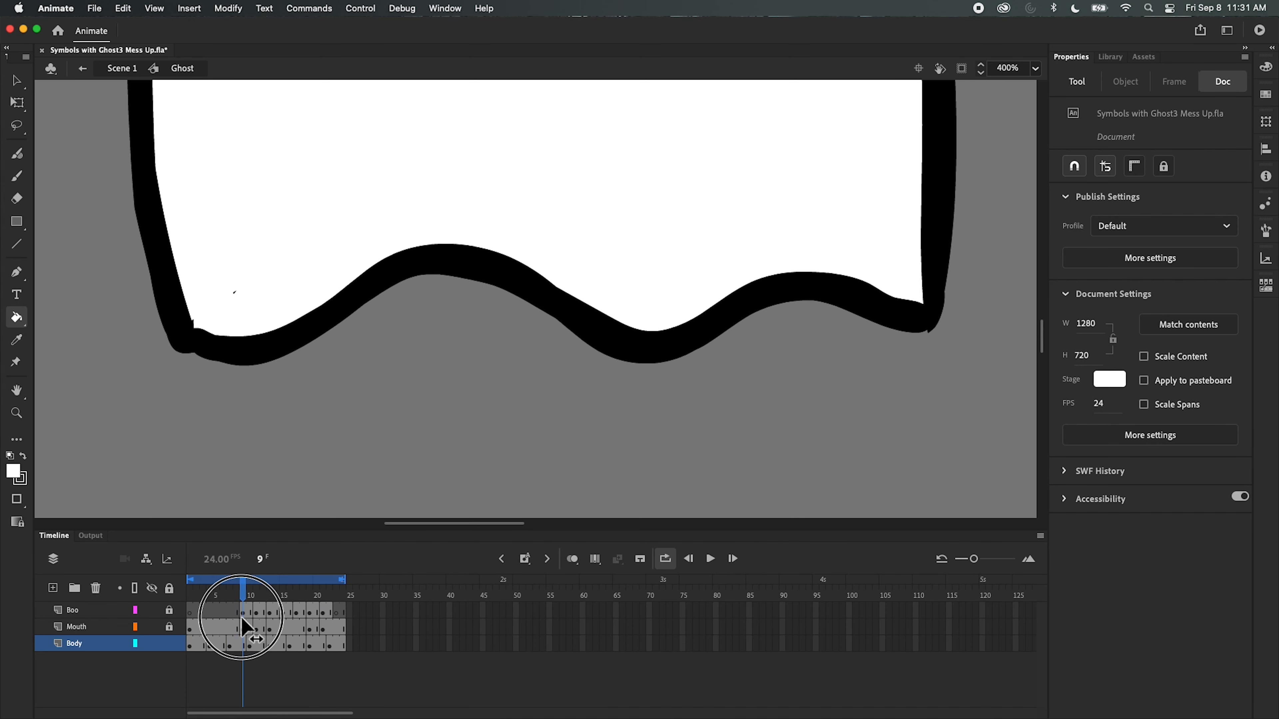
click(25, 157)
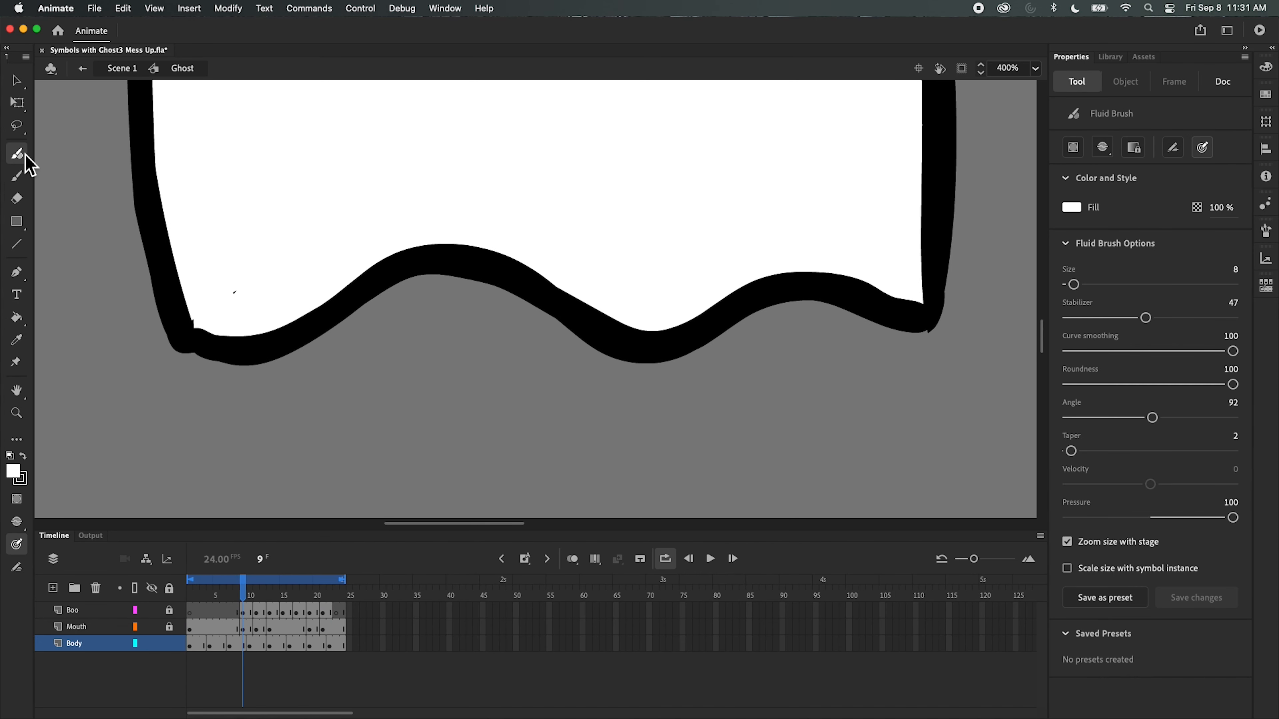
drag(235, 295, 241, 299)
drag(243, 595, 230, 592)
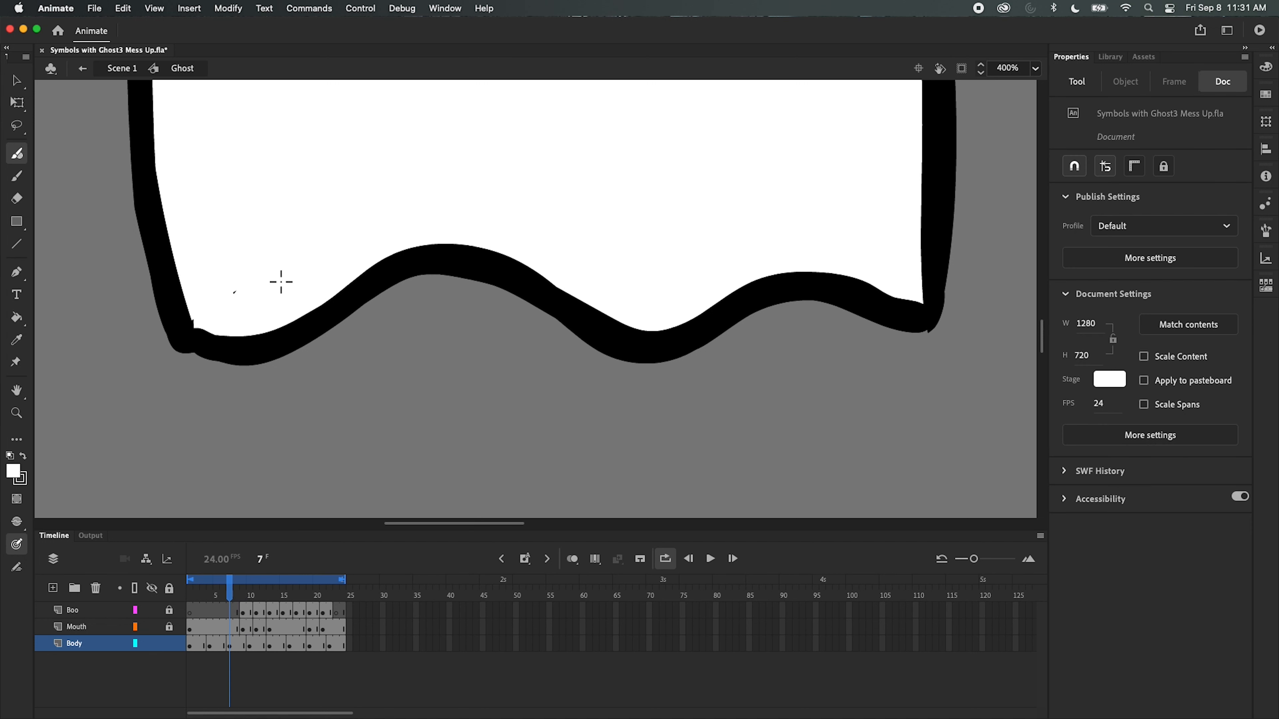
drag(244, 289, 272, 289)
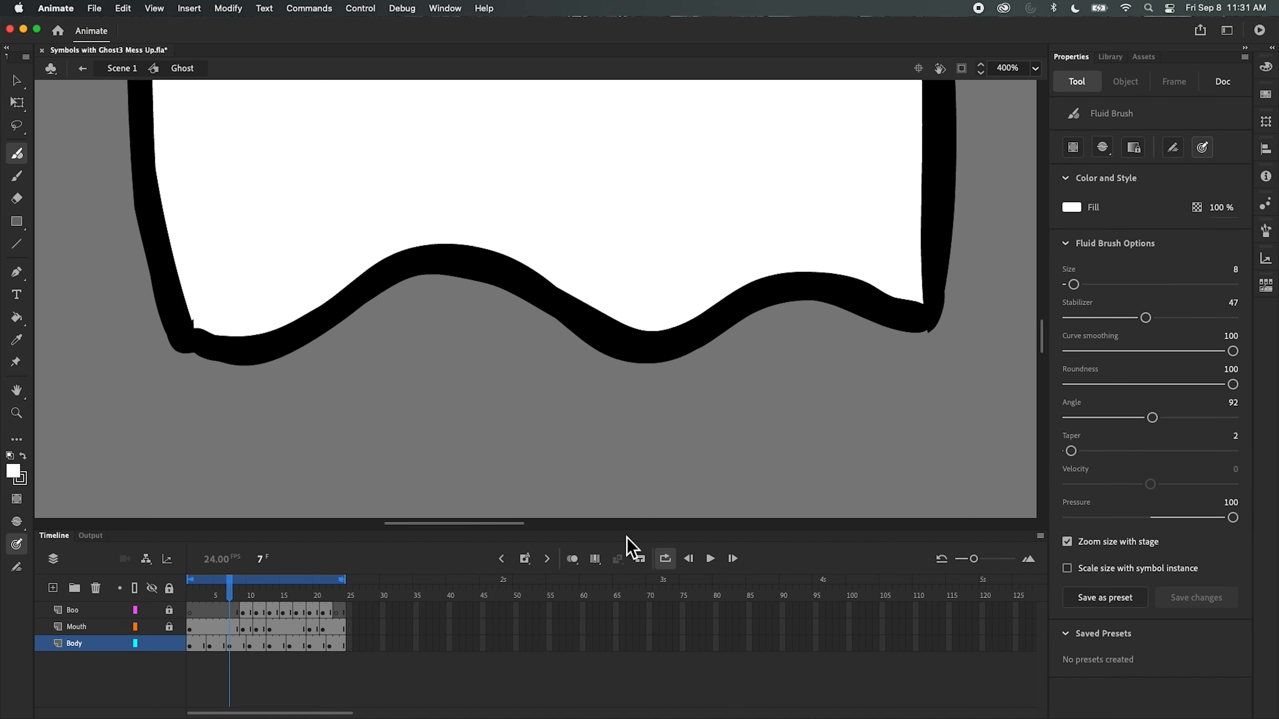
- Play the looped hem animation to check the filled frames, and stop playback
mouse_move(230, 590)
mouse_down()
mouse_move(196, 596)
mouse_move(248, 596)
mouse_move(216, 594)
mouse_up()
click(710, 559)
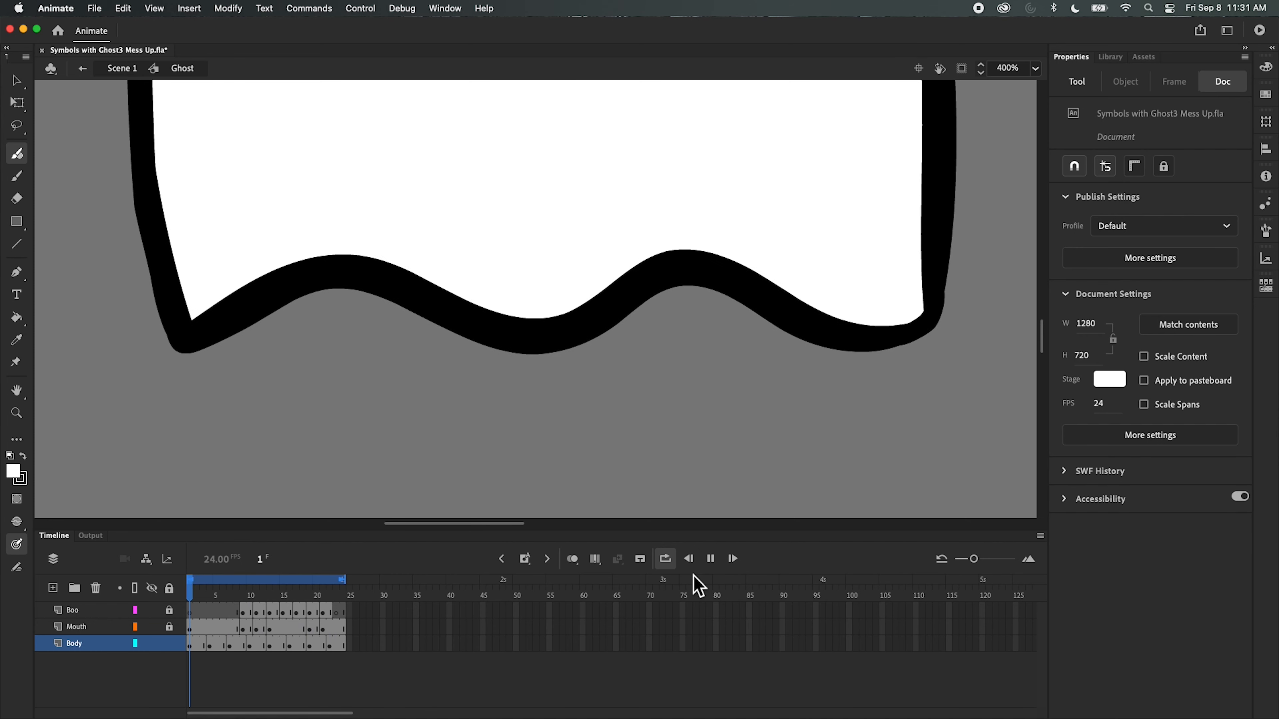
click(710, 558)
- On Body keyframe 10, fill the leftover sliver at the hem's right end with white and erase the stray tip below that corner
mouse_move(246, 590)
mouse_down()
mouse_move(309, 596)
mouse_move(232, 603)
mouse_move(253, 604)
mouse_up()
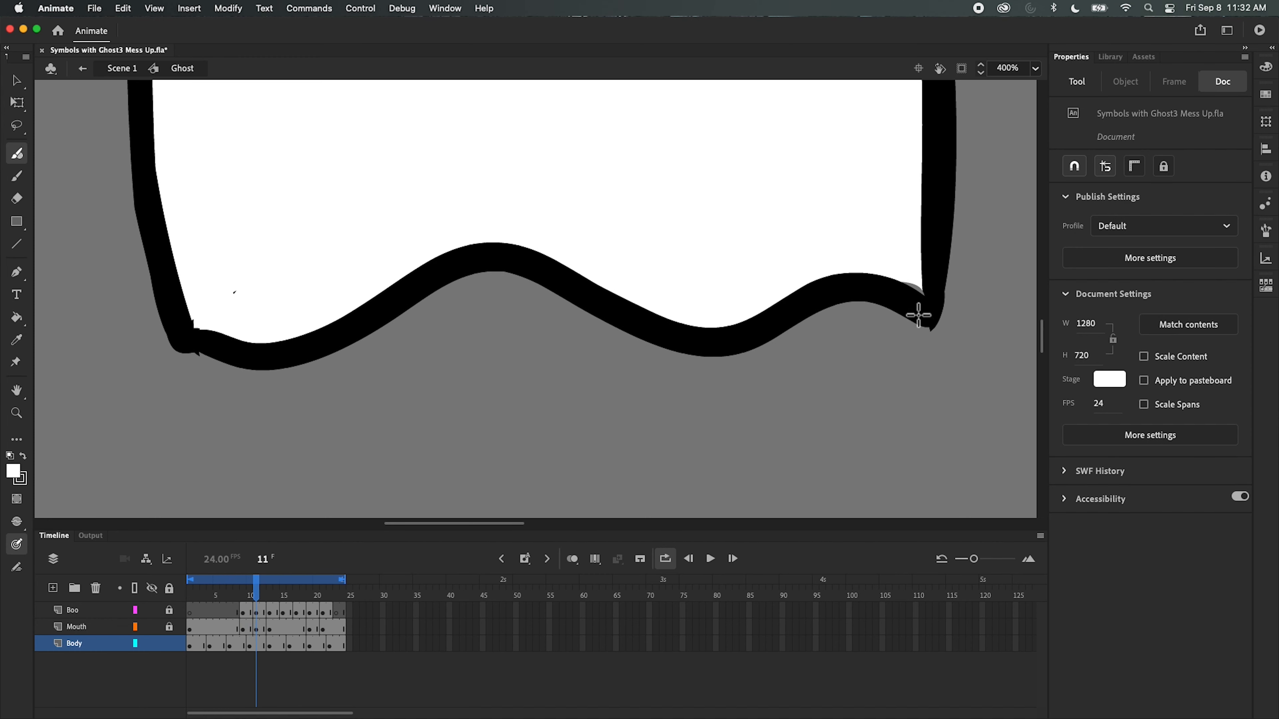
key(k)
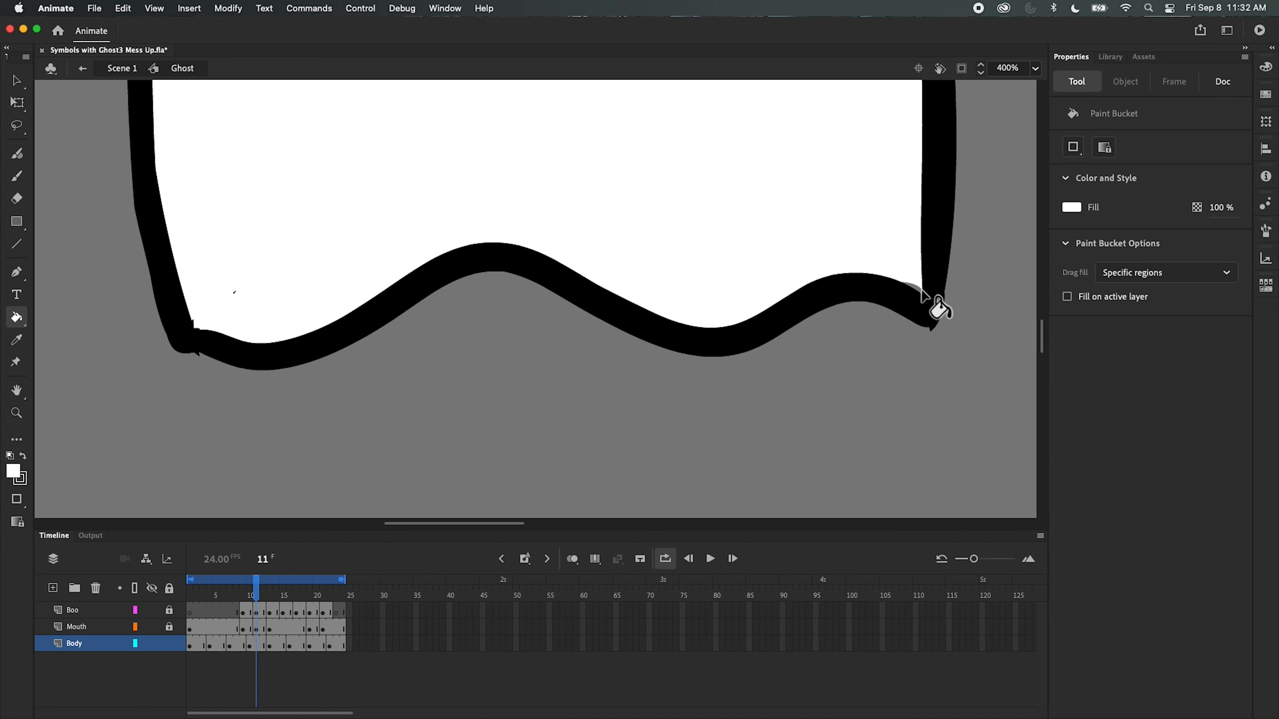
key(e)
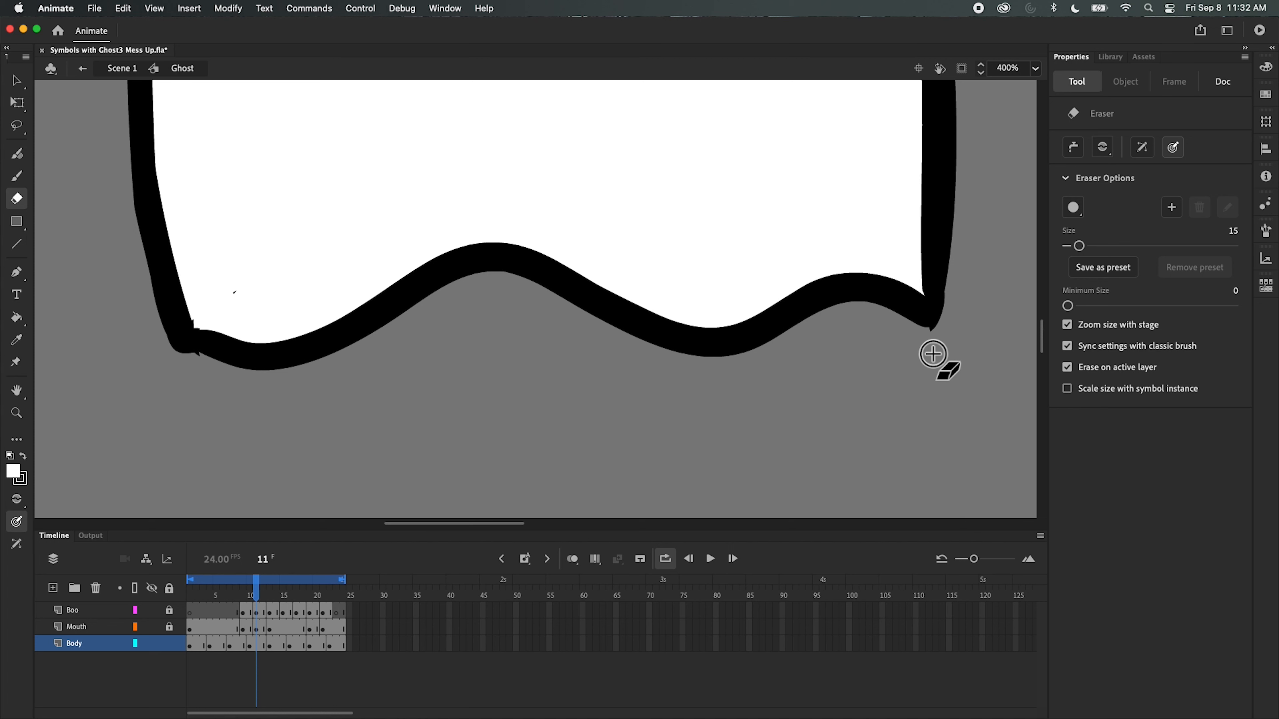
click(929, 332)
click(257, 594)
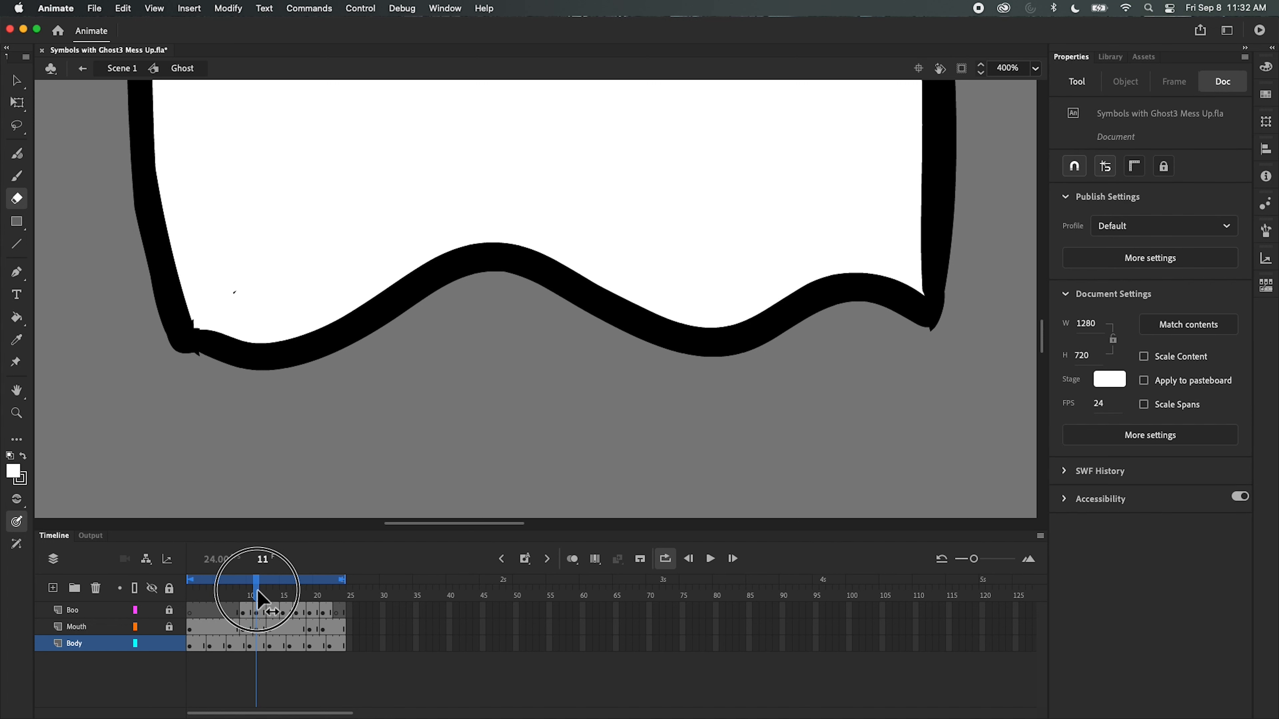
drag(263, 588, 249, 590)
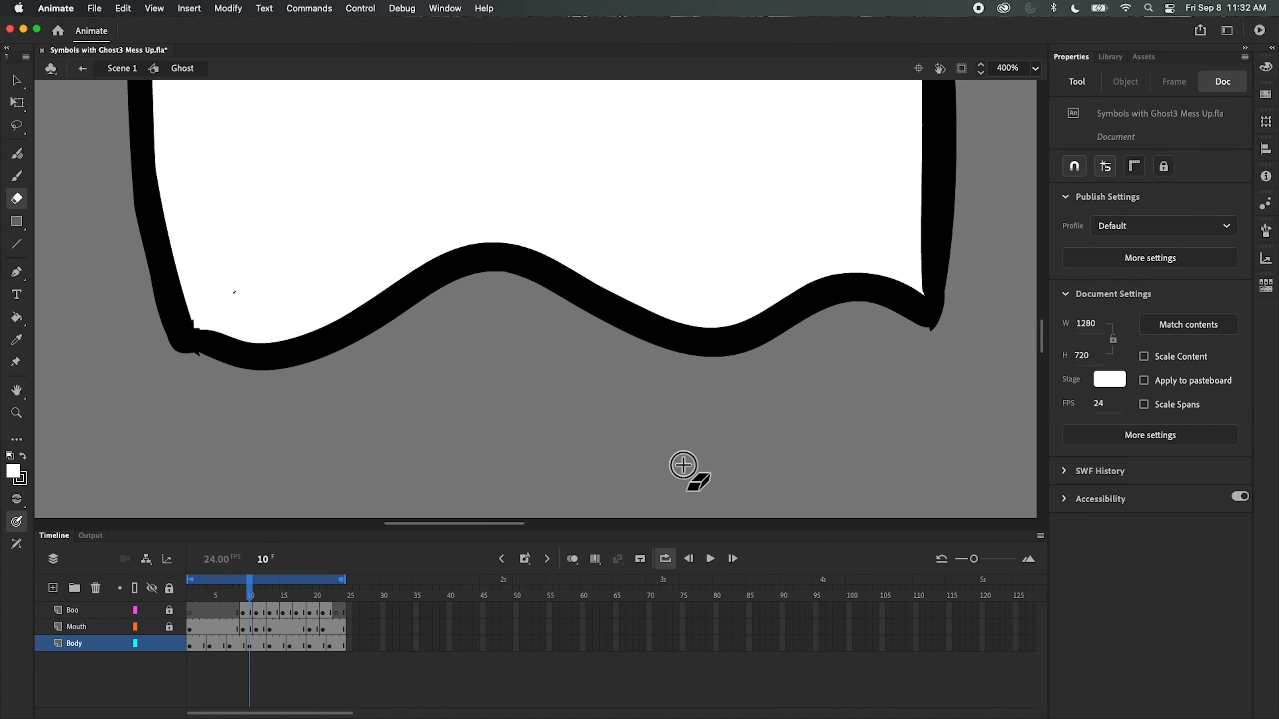
drag(949, 346, 940, 333)
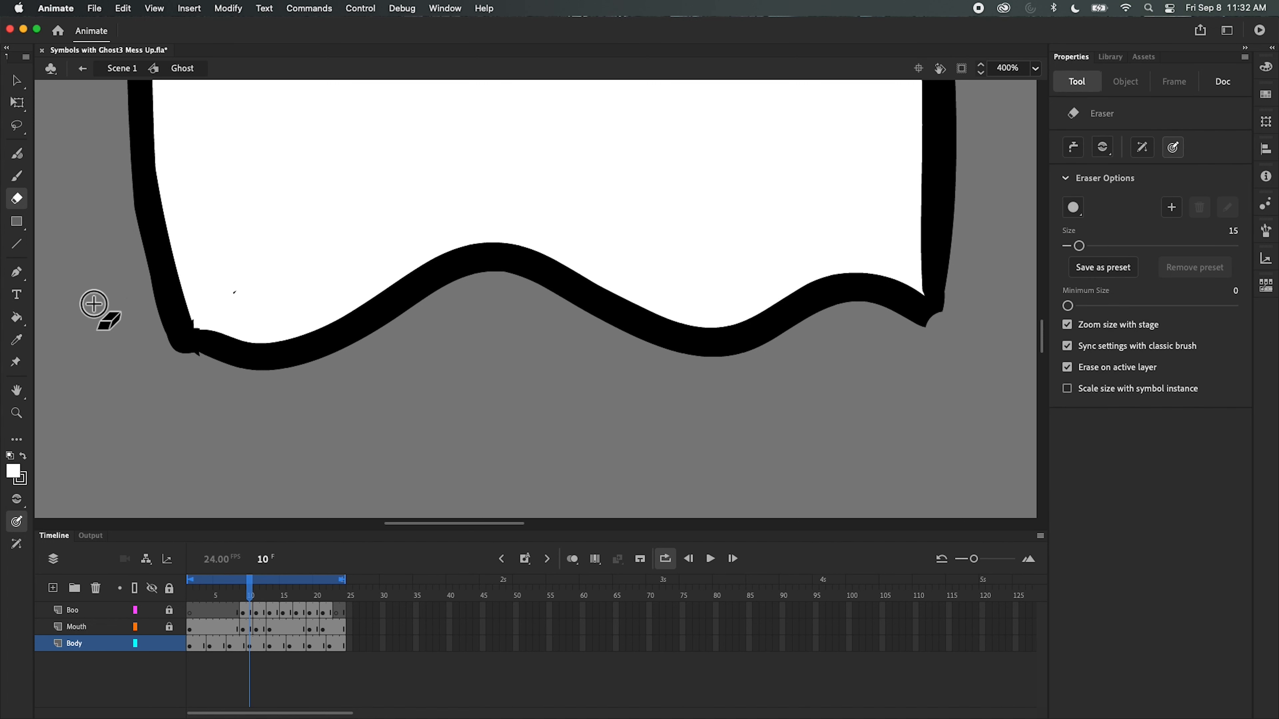
- Redraw the outline at the hem's right corner with the black Fluid Brush on Body keyframe 10
click(23, 162)
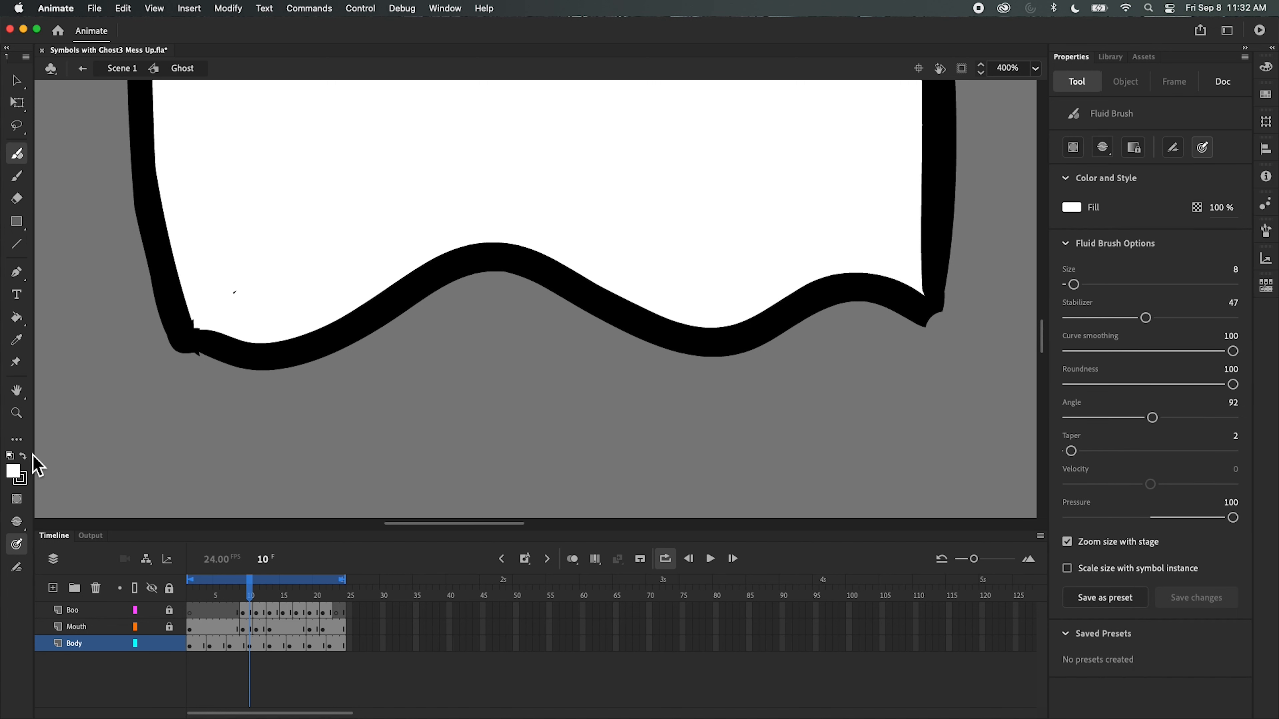
key(x)
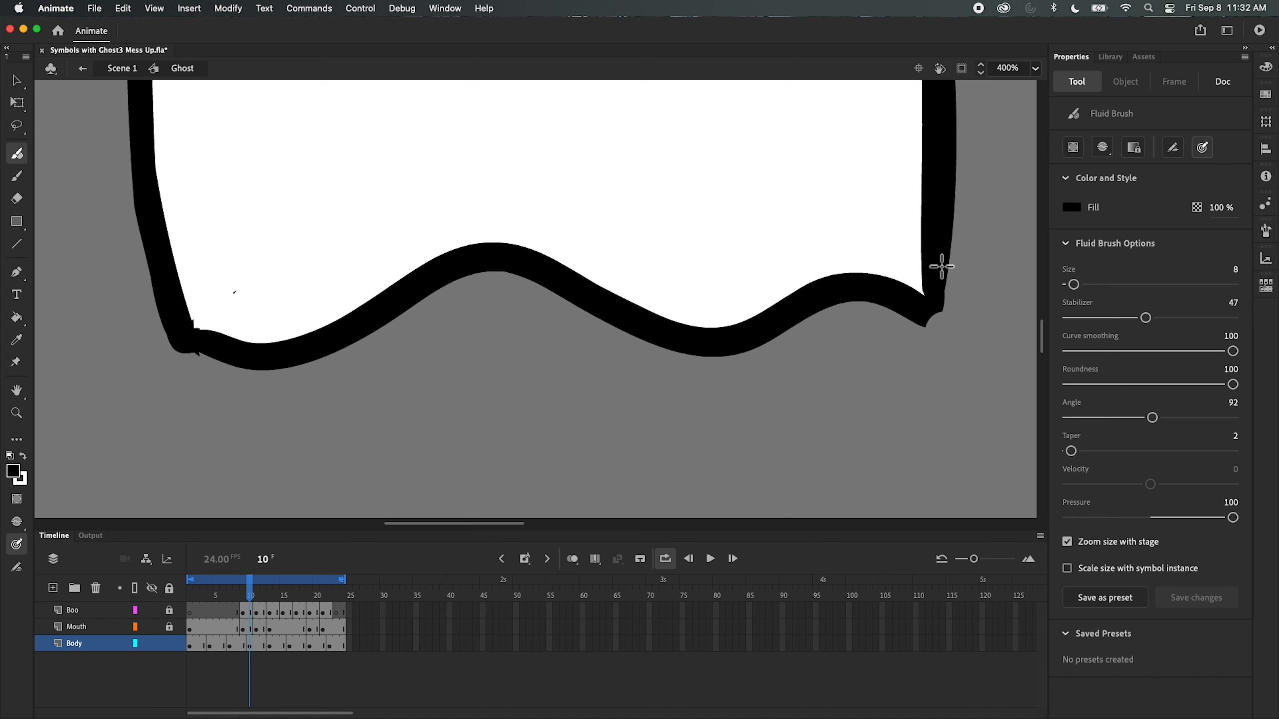
mouse_move(944, 259)
mouse_down()
mouse_move(925, 314)
mouse_move(924, 299)
mouse_move(935, 324)
mouse_move(940, 270)
mouse_up()
mouse_move(253, 595)
mouse_down()
mouse_move(308, 589)
mouse_move(229, 605)
mouse_move(348, 608)
mouse_move(184, 604)
mouse_move(287, 604)
mouse_move(206, 603)
mouse_move(259, 604)
mouse_move(248, 605)
mouse_up()
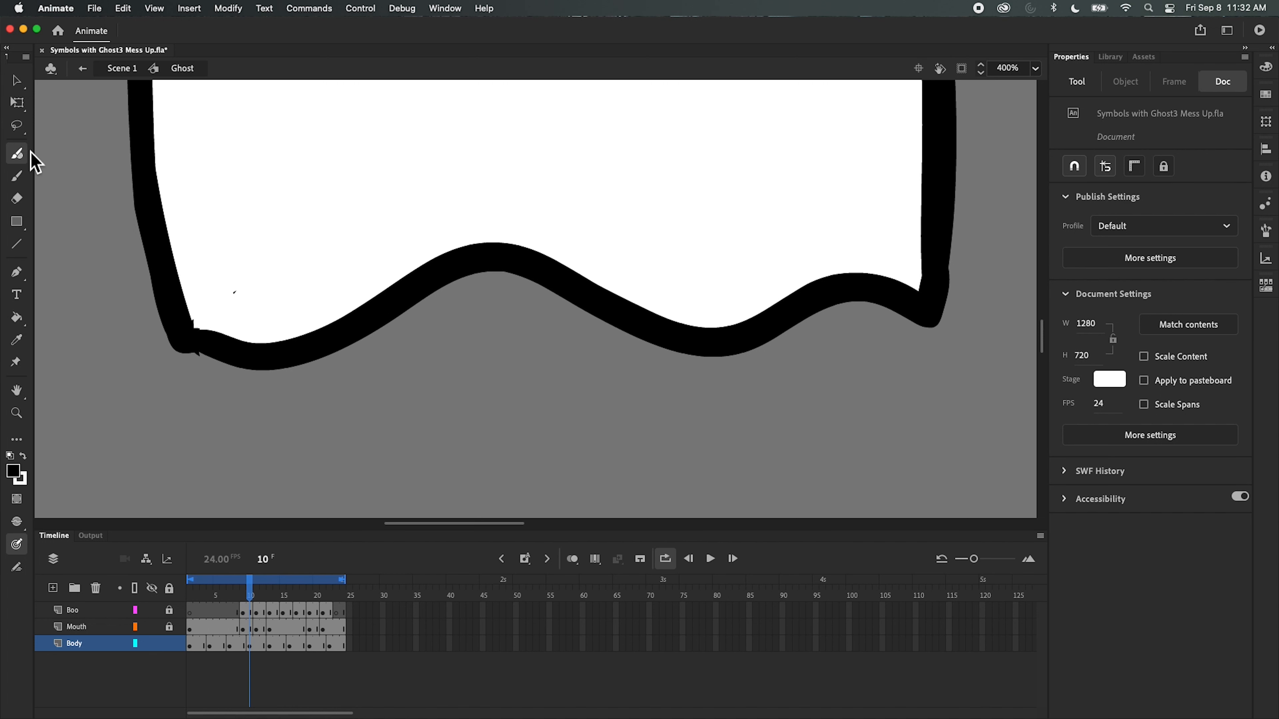
- Paint over the stray black speck near the hem's left end in white and smooth the left corner's outline in black
key(x)
drag(239, 297, 237, 294)
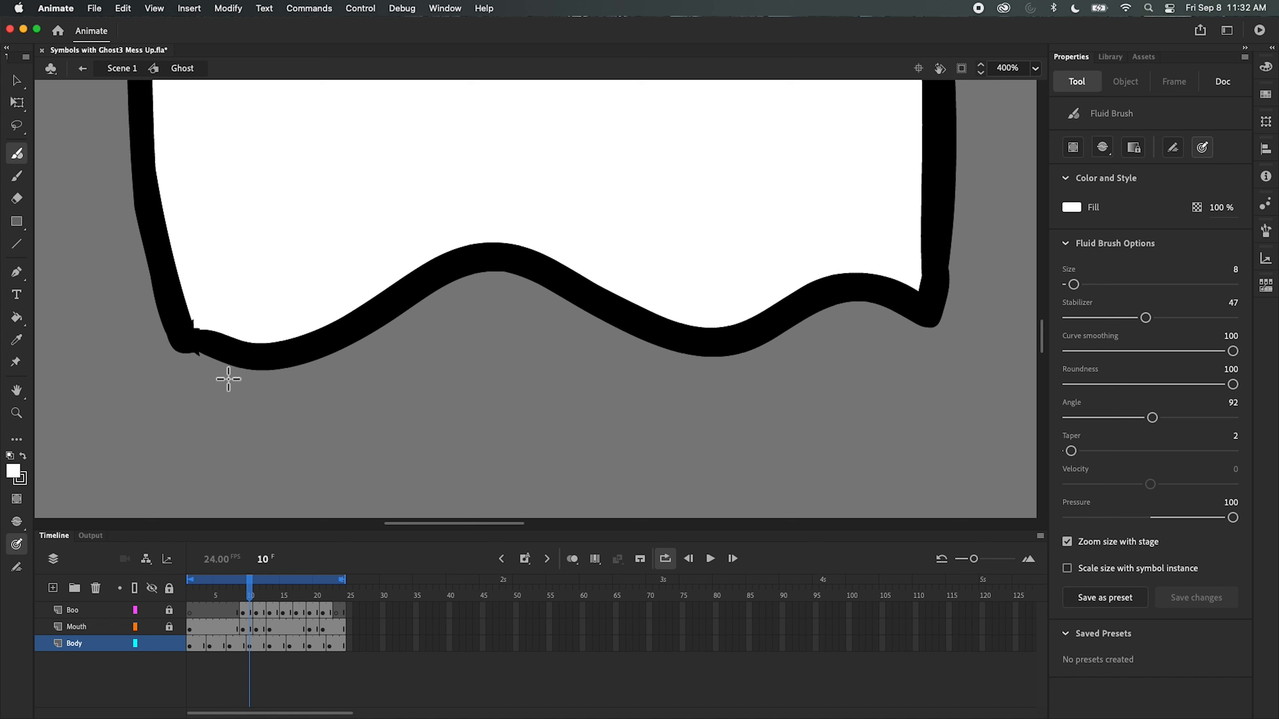
key(x)
mouse_move(197, 320)
mouse_down()
mouse_move(191, 336)
mouse_move(216, 353)
mouse_move(186, 346)
mouse_move(319, 372)
mouse_up()
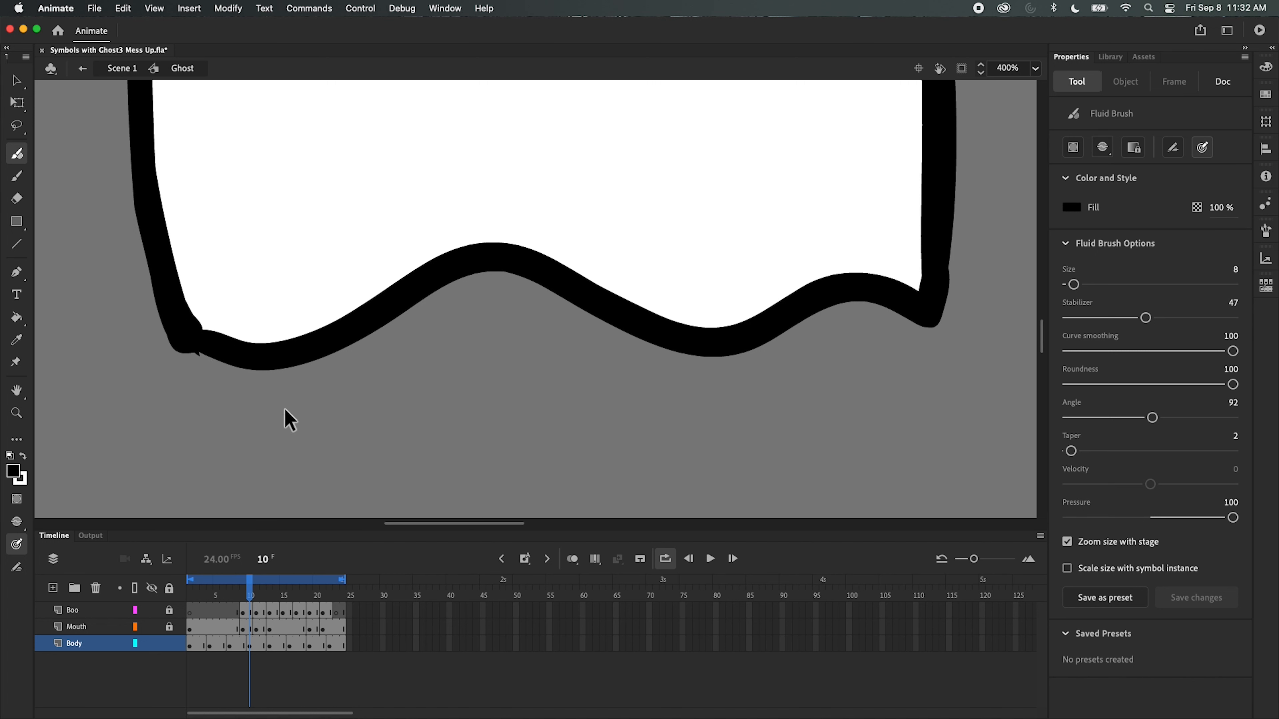
drag(190, 348, 221, 359)
mouse_move(256, 595)
mouse_down()
mouse_move(201, 594)
mouse_move(300, 599)
mouse_move(213, 600)
mouse_up()
drag(198, 342, 178, 328)
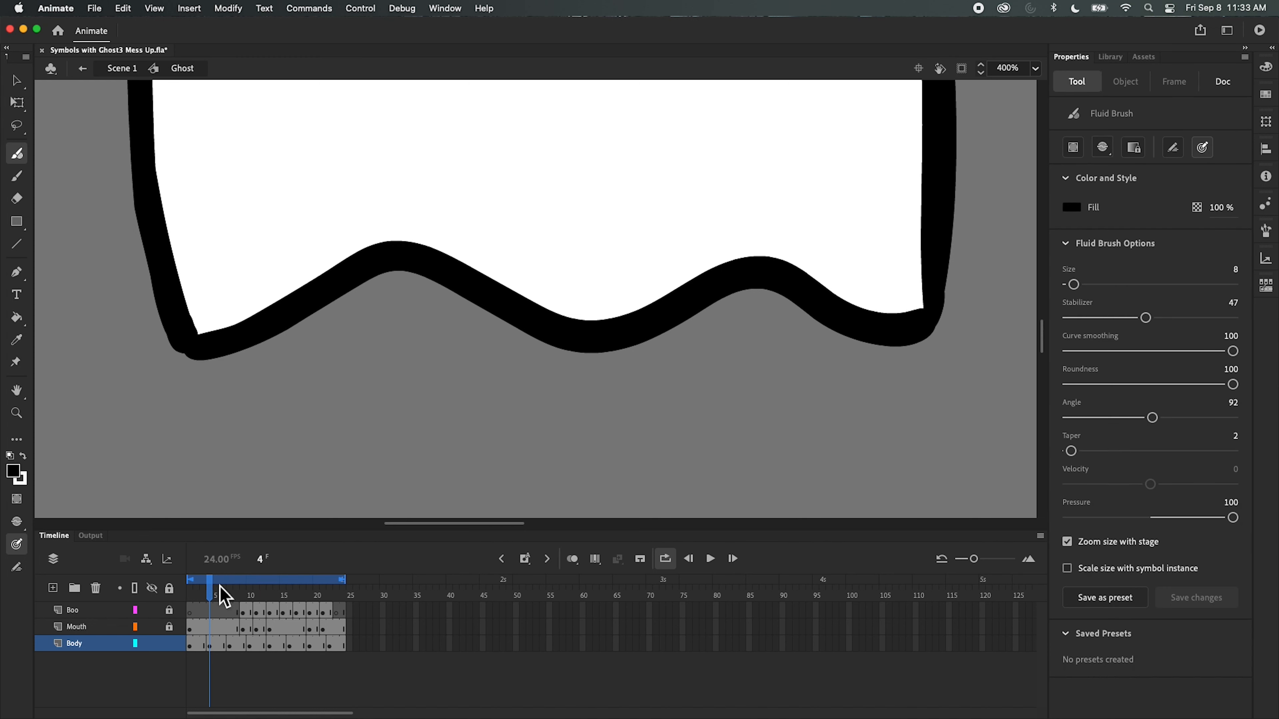
- Scrub to frame 13 to review the hem, leave the Ghost symbol for Scene 1, and return to frame 1
mouse_move(224, 597)
mouse_down()
mouse_move(201, 594)
mouse_move(373, 610)
mouse_move(183, 612)
mouse_move(319, 619)
mouse_move(270, 625)
mouse_up()
key(super+minus)
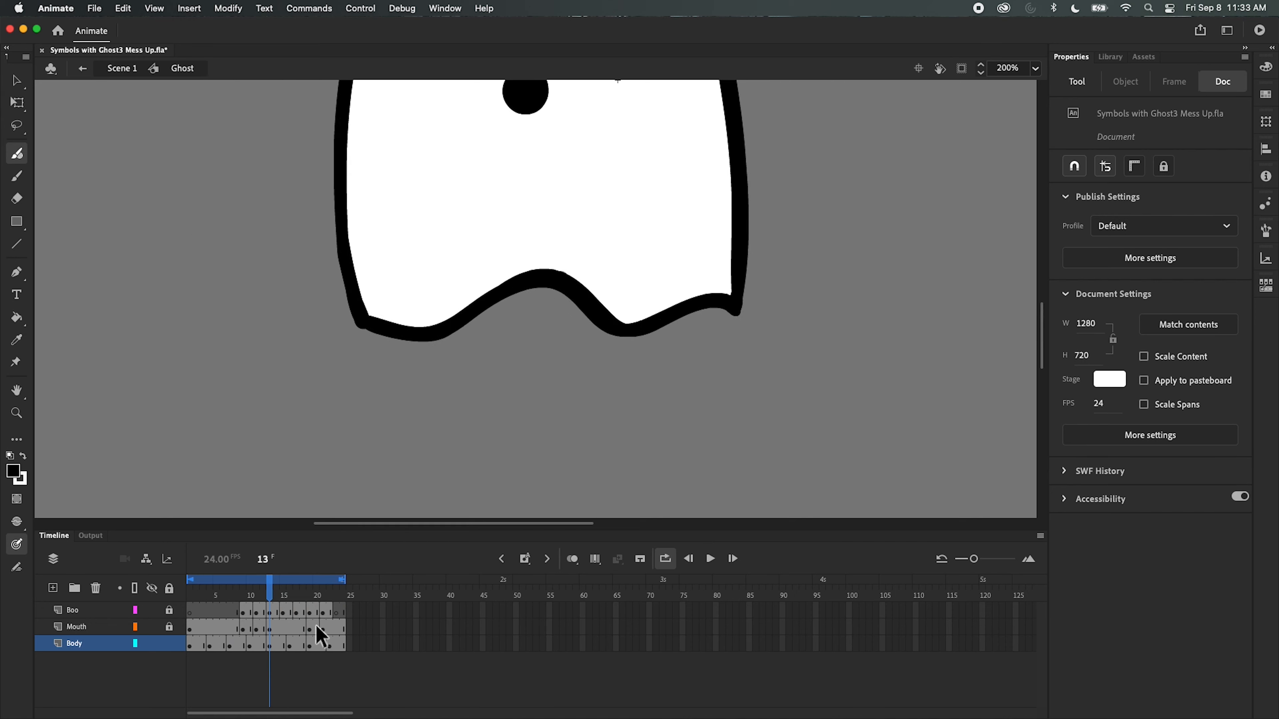
key(super+minus)
drag(841, 285, 718, 379)
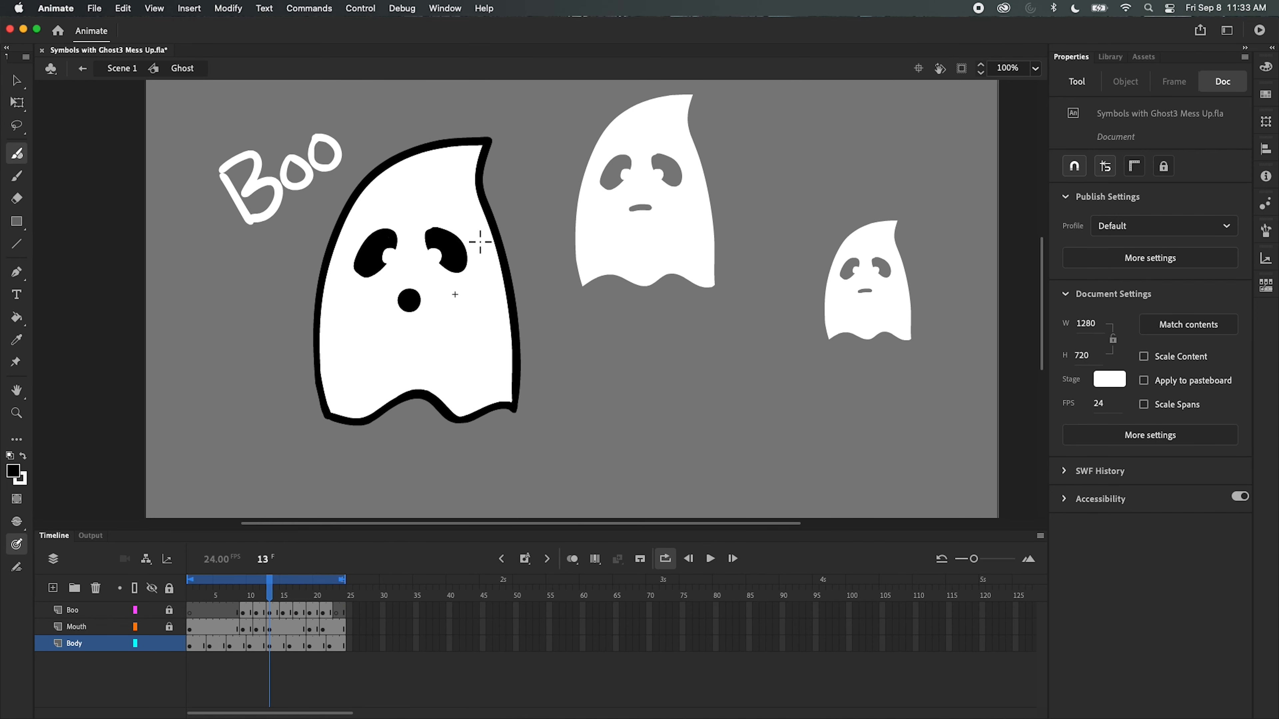
click(84, 68)
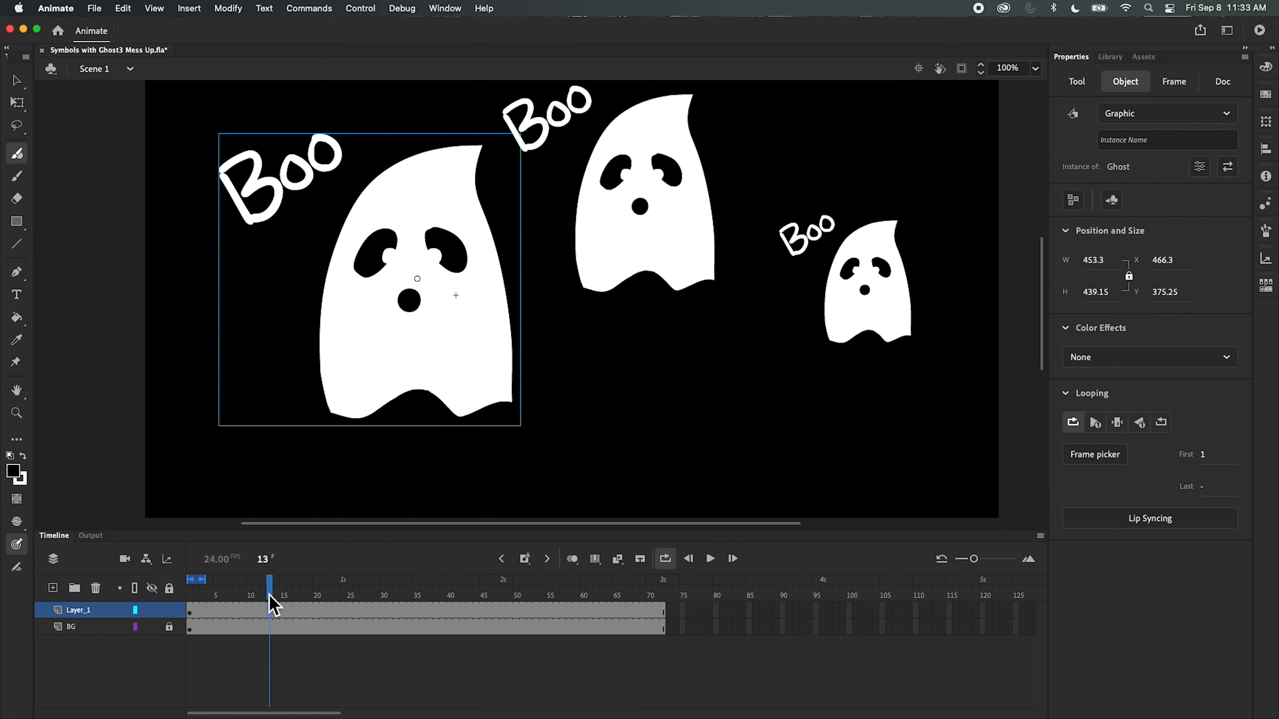
drag(269, 605, 154, 645)
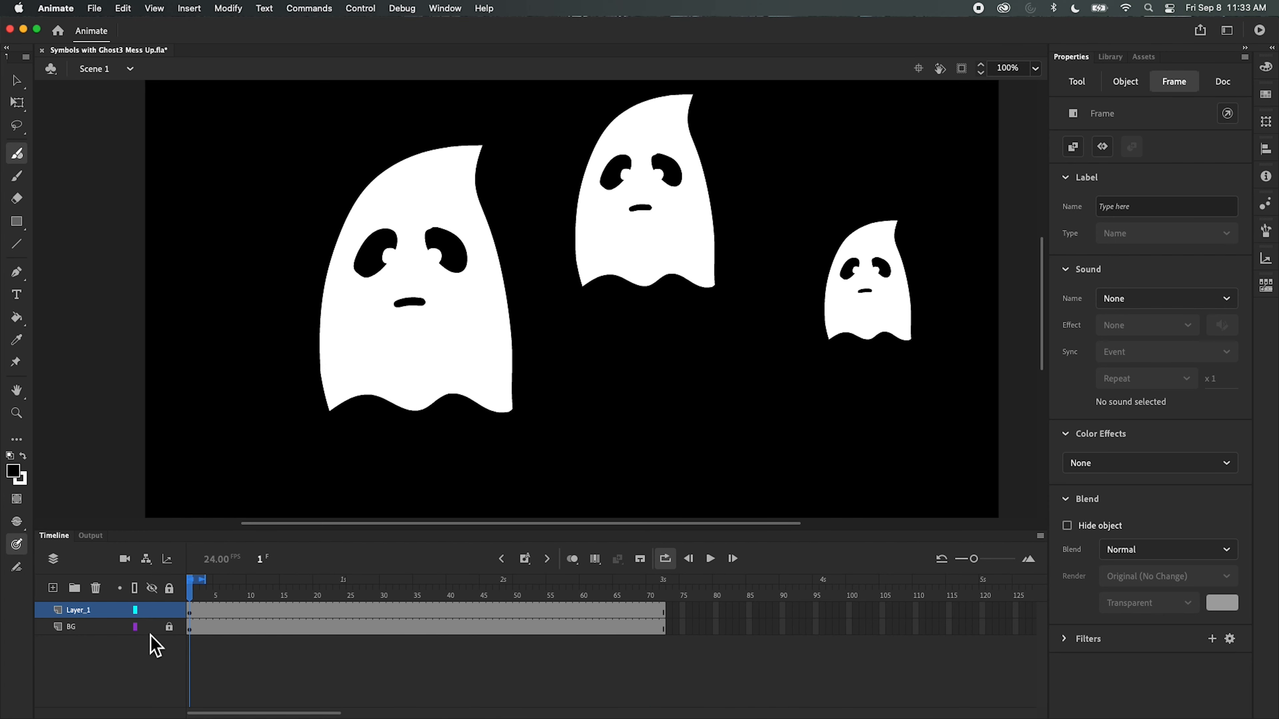
click(126, 652)
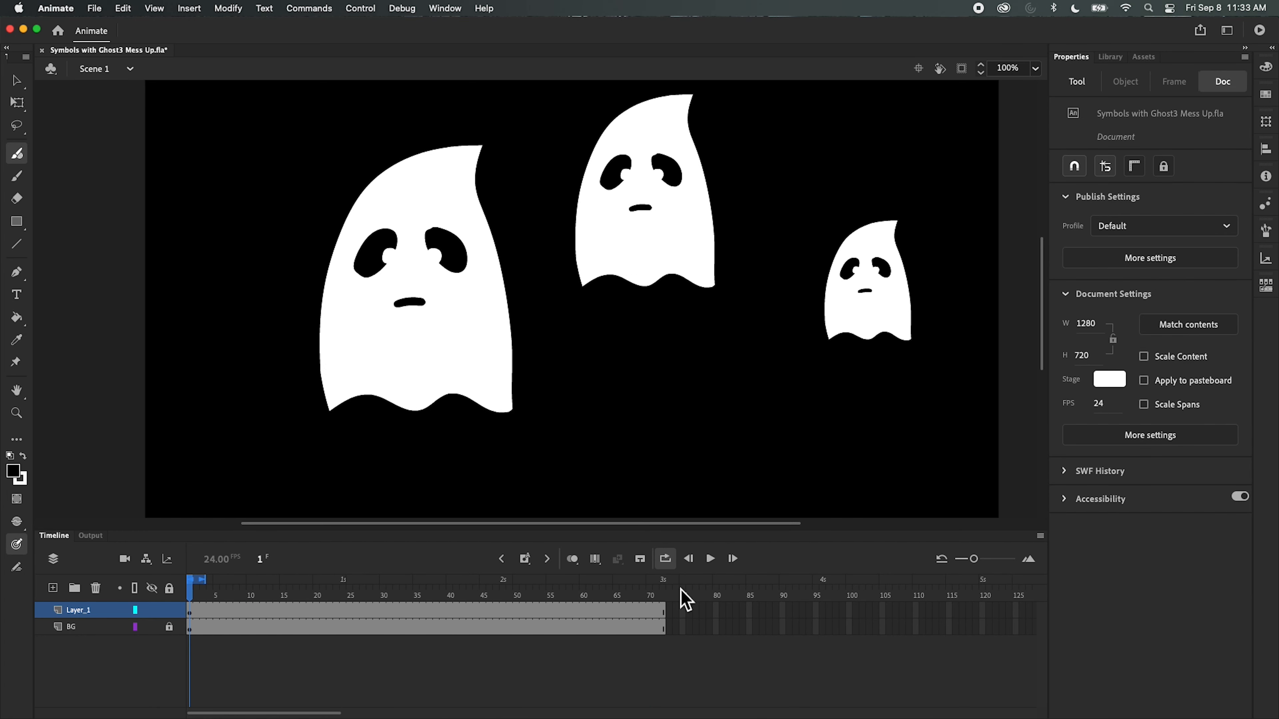
- Extend the loop range to frame 72, play the scene to preview all three ghosts, and rewind to frame 1
click(710, 558)
drag(215, 586, 685, 604)
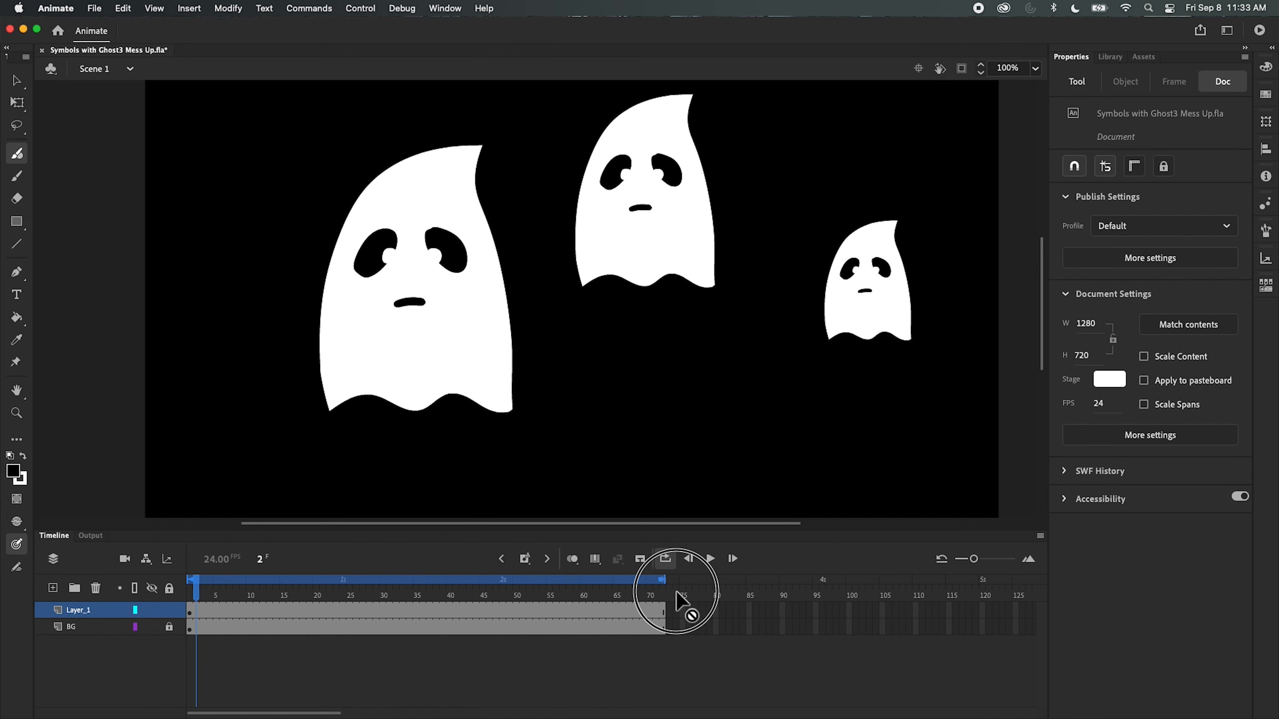
click(710, 559)
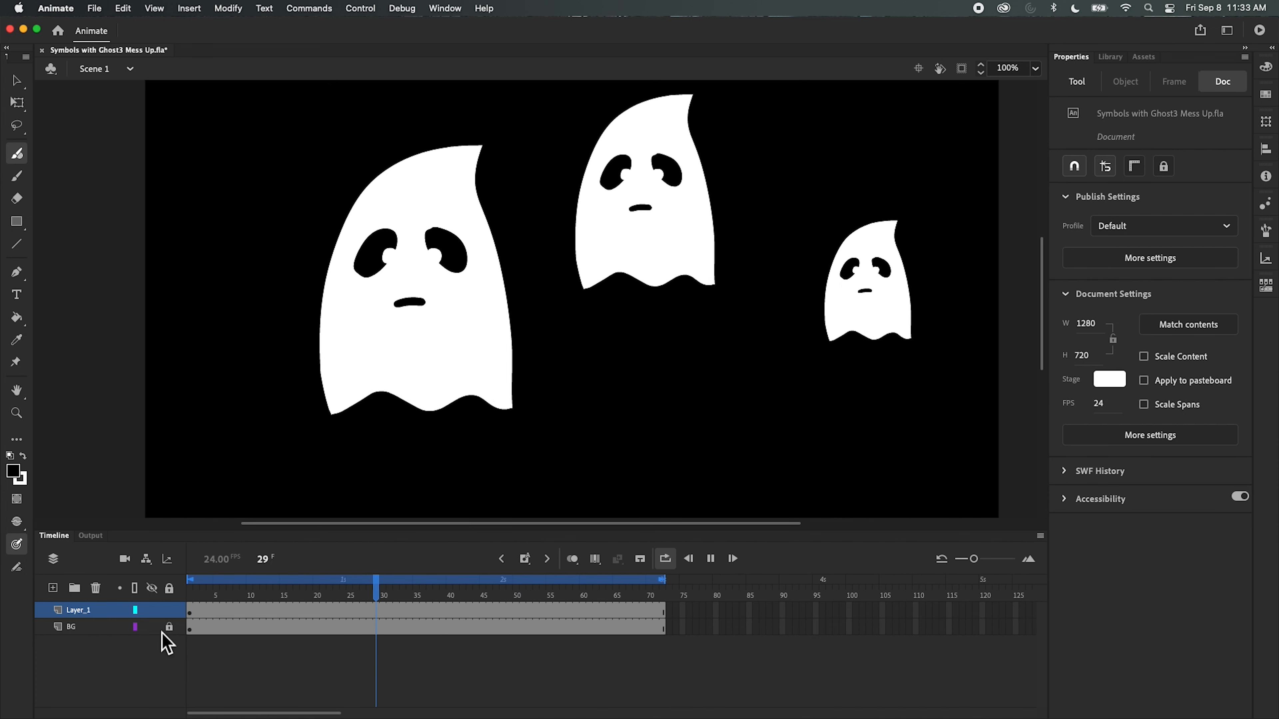
click(711, 558)
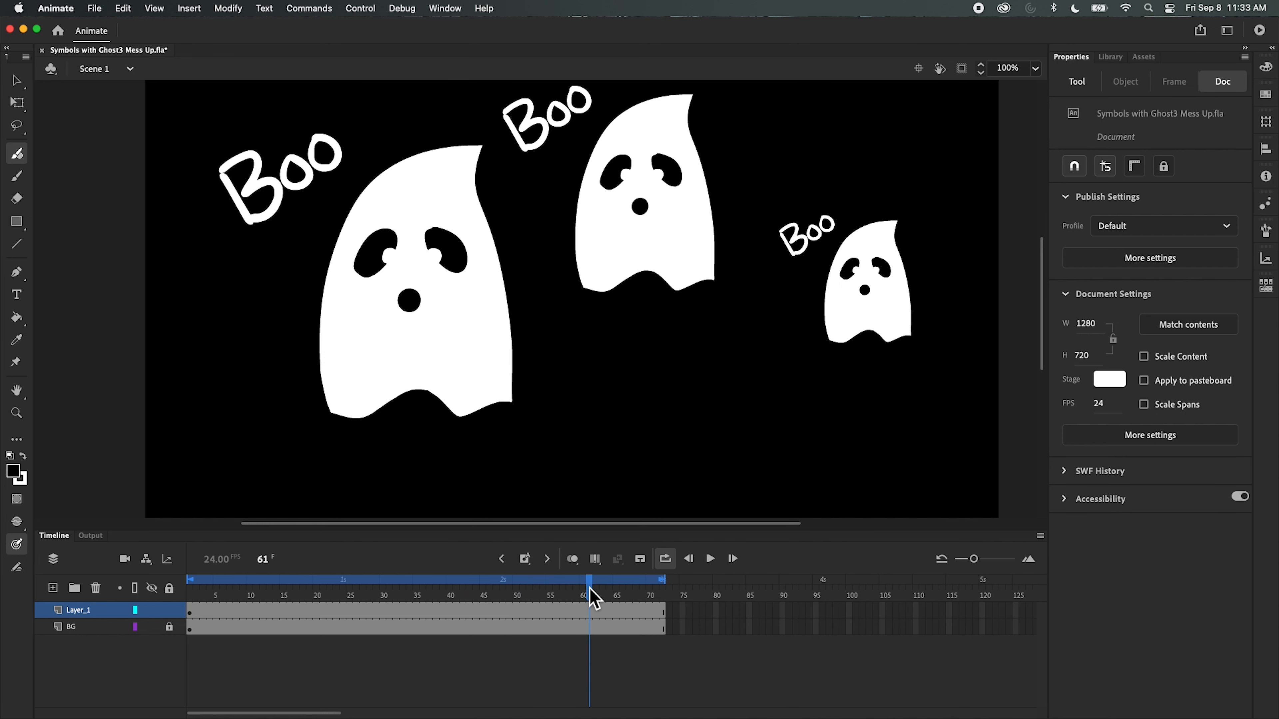
drag(593, 600, 188, 621)
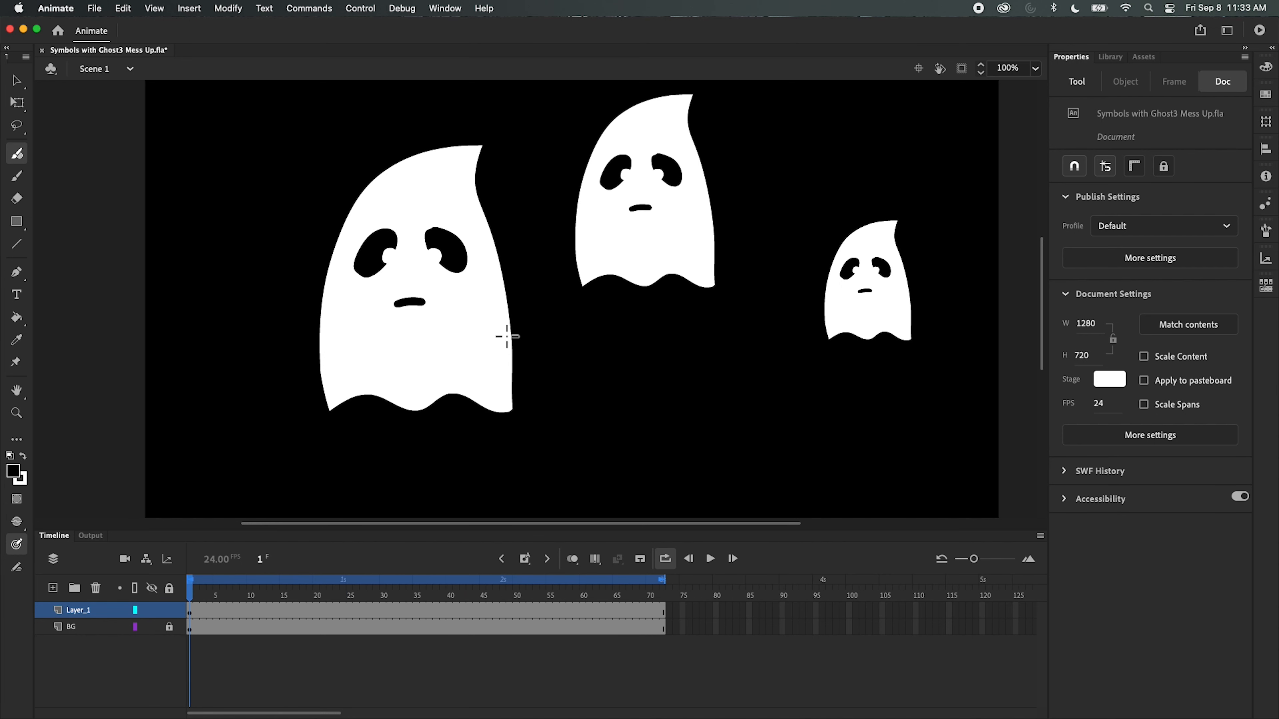
- Set the first loop frame of the middle ghost instance to 13
click(16, 81)
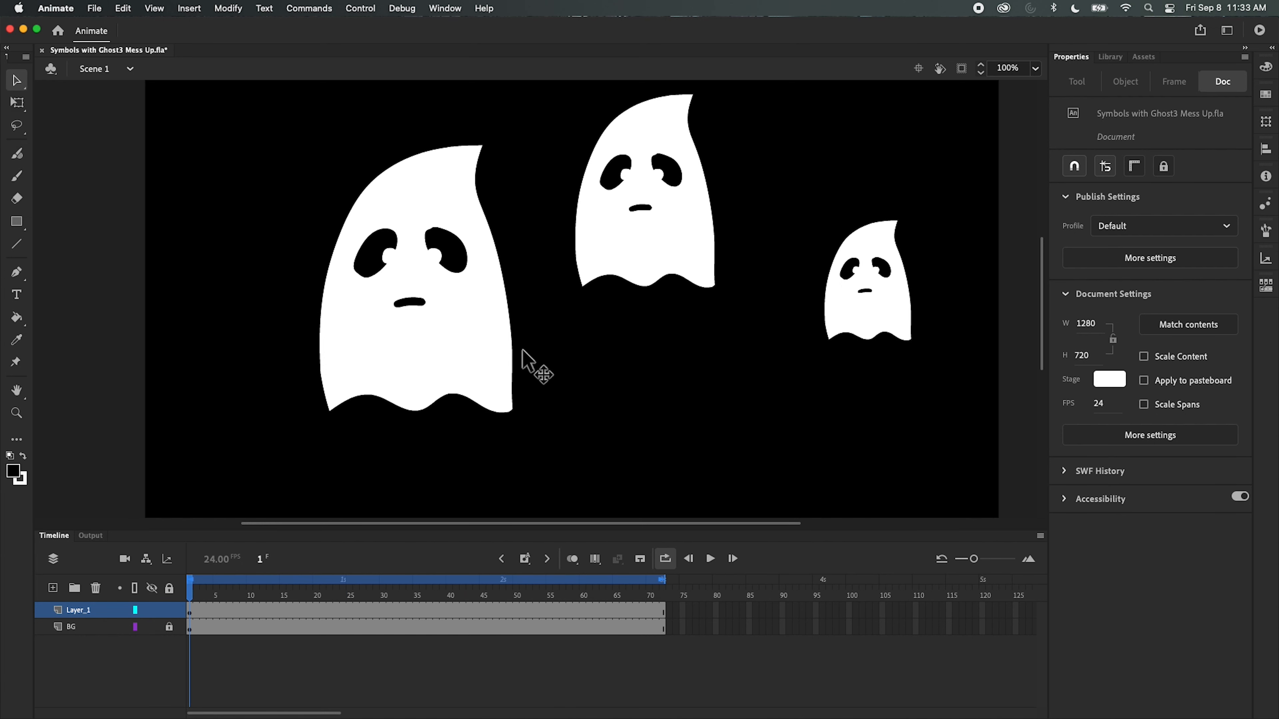
click(659, 219)
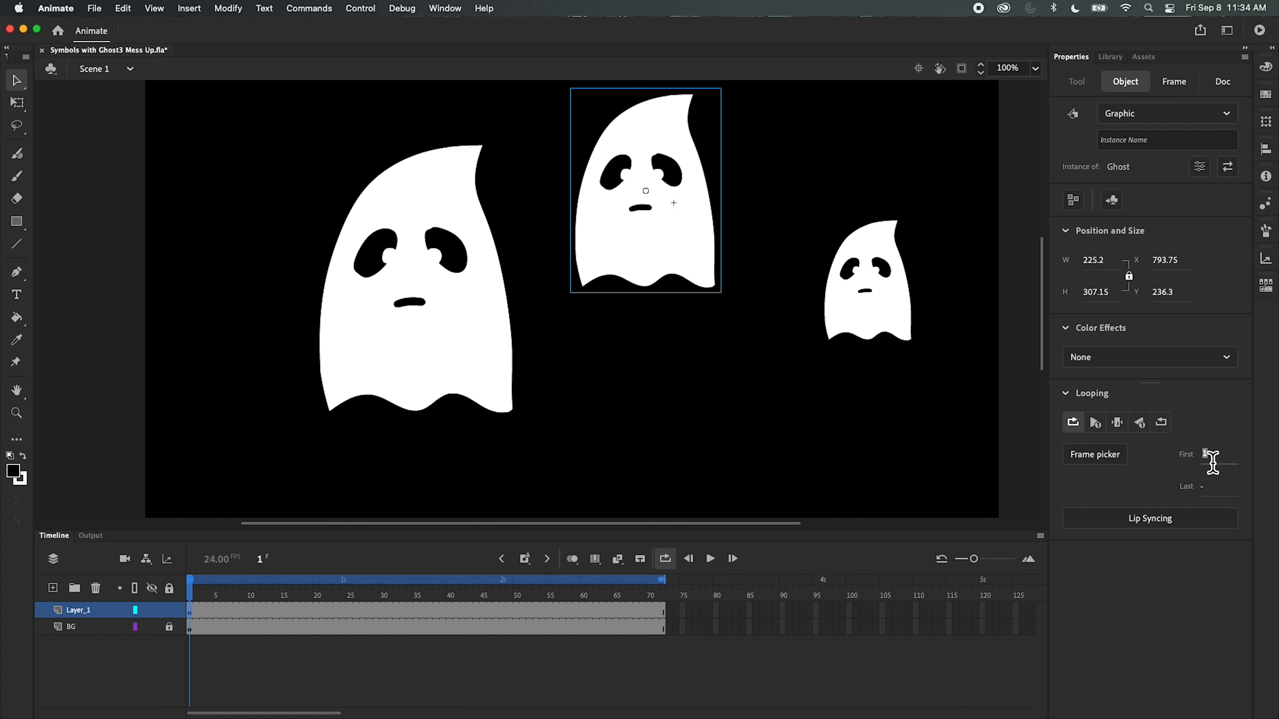
text(2)
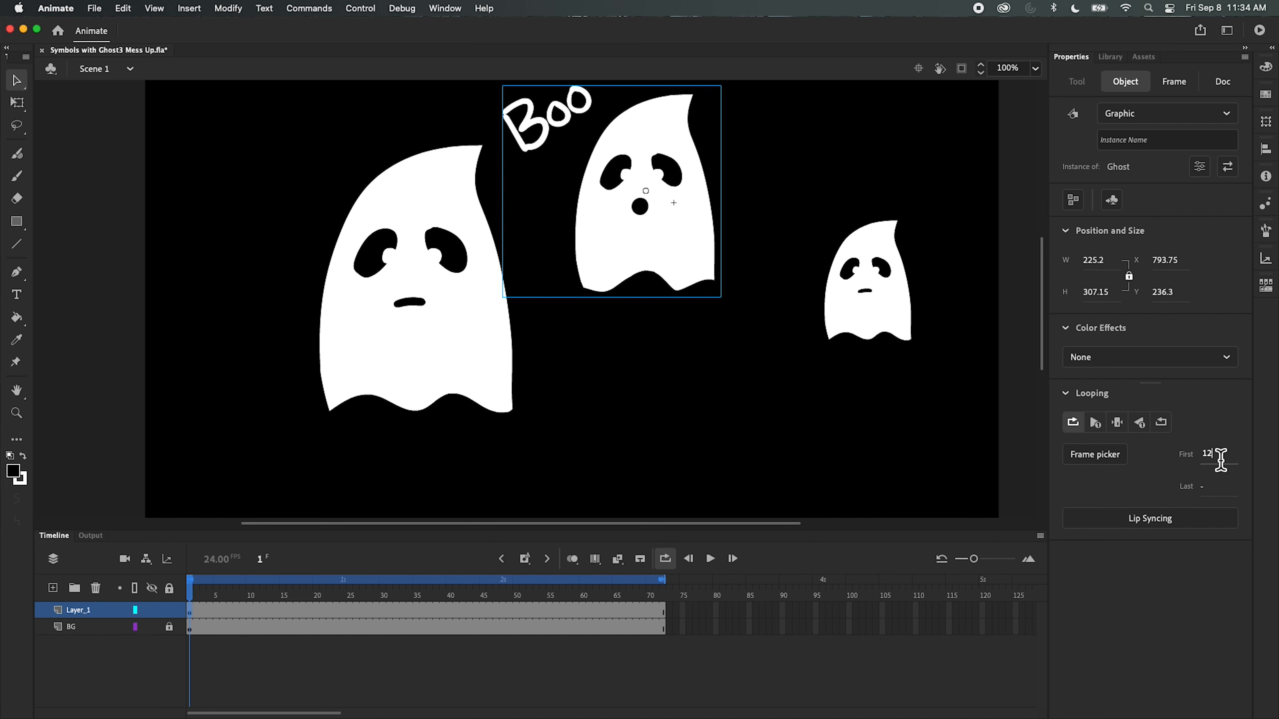
key(BackSpace)
text(3)
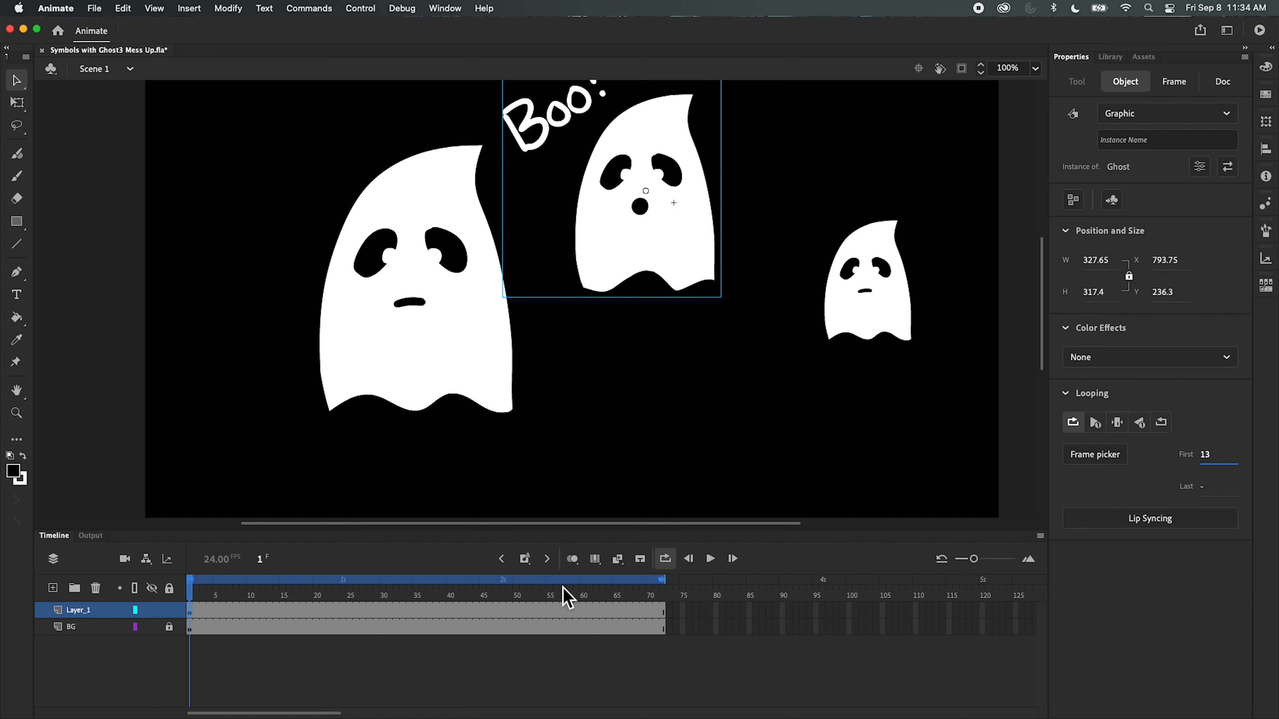
- Play the scene from frame 1 to preview the middle ghost's offset timing, and stop playback
drag(195, 603, 178, 623)
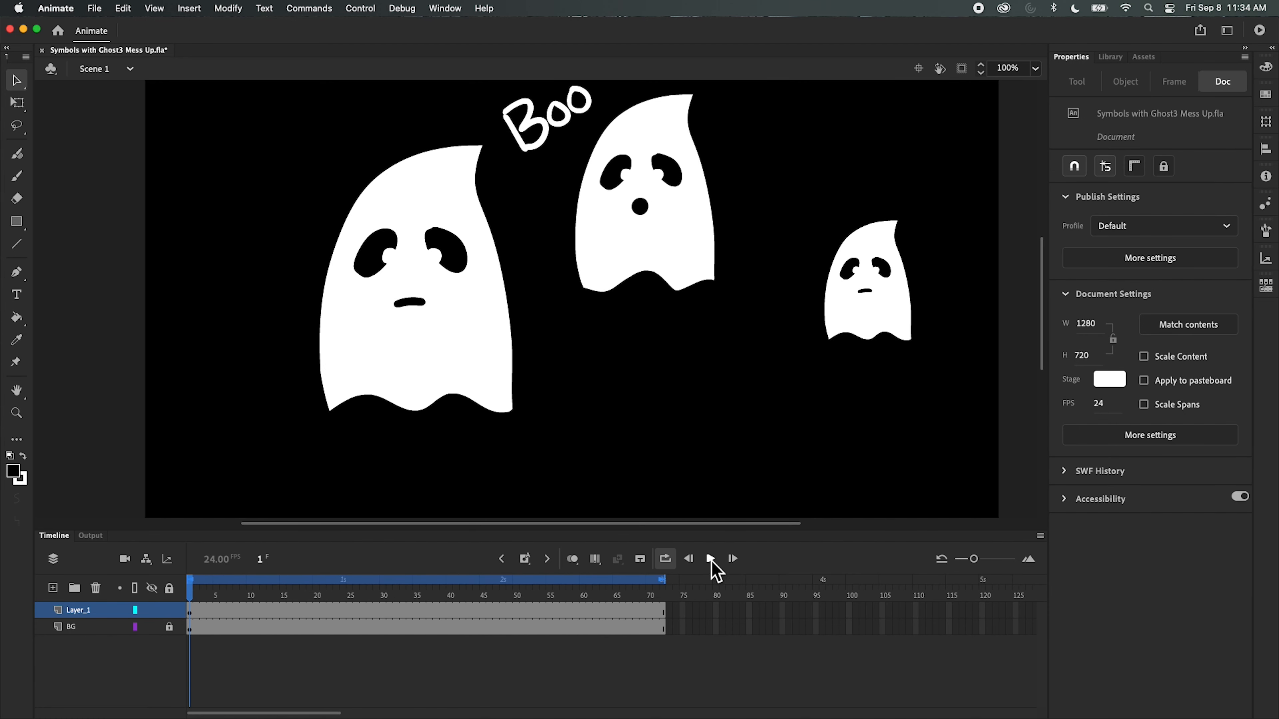
click(711, 560)
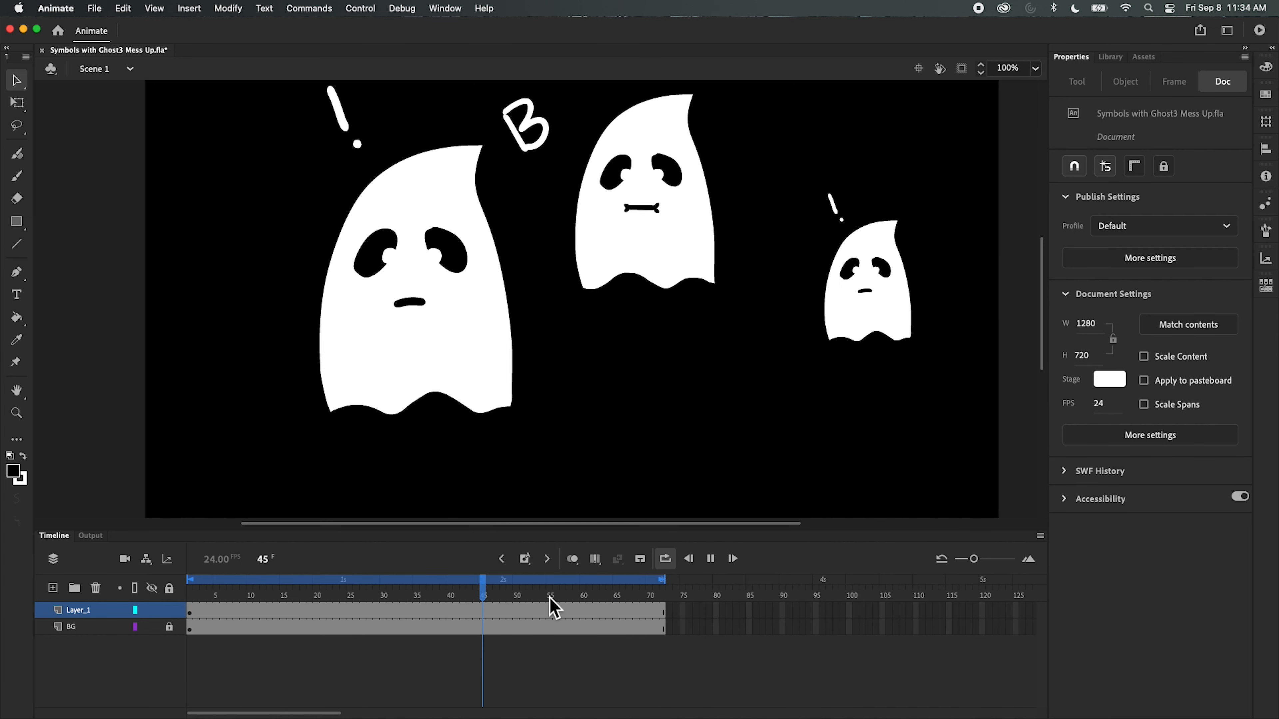
click(710, 558)
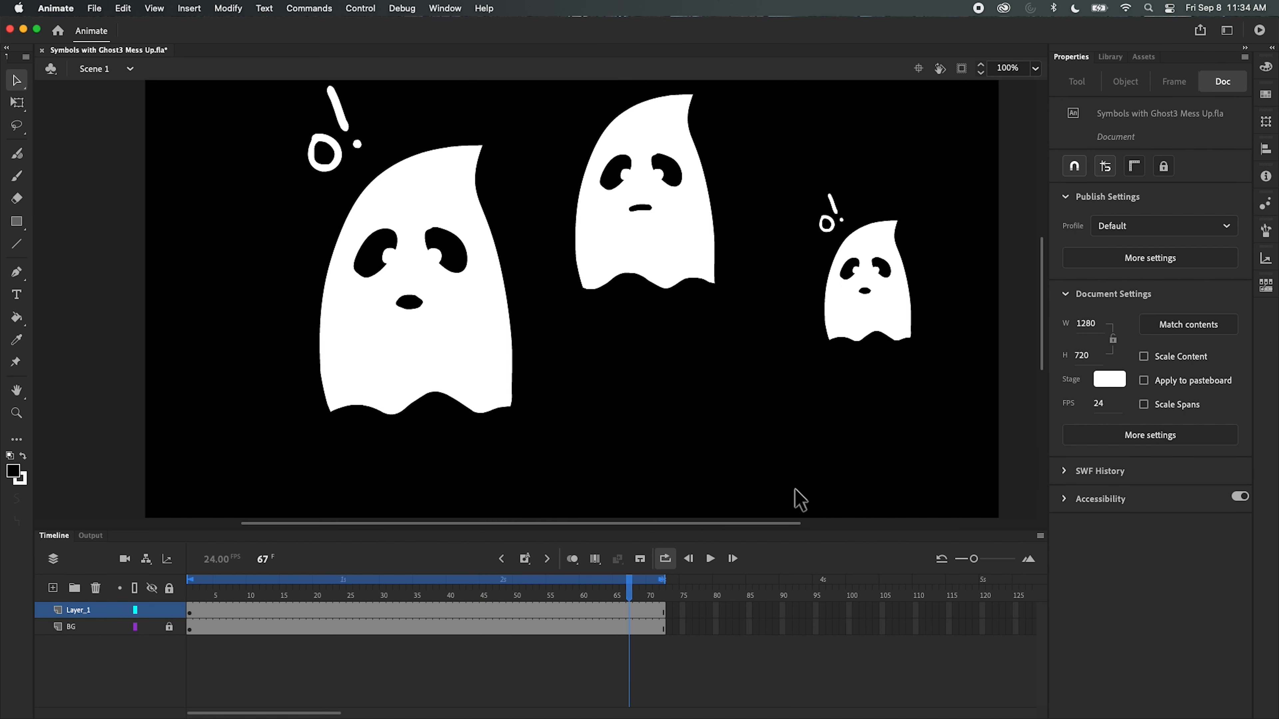
click(892, 330)
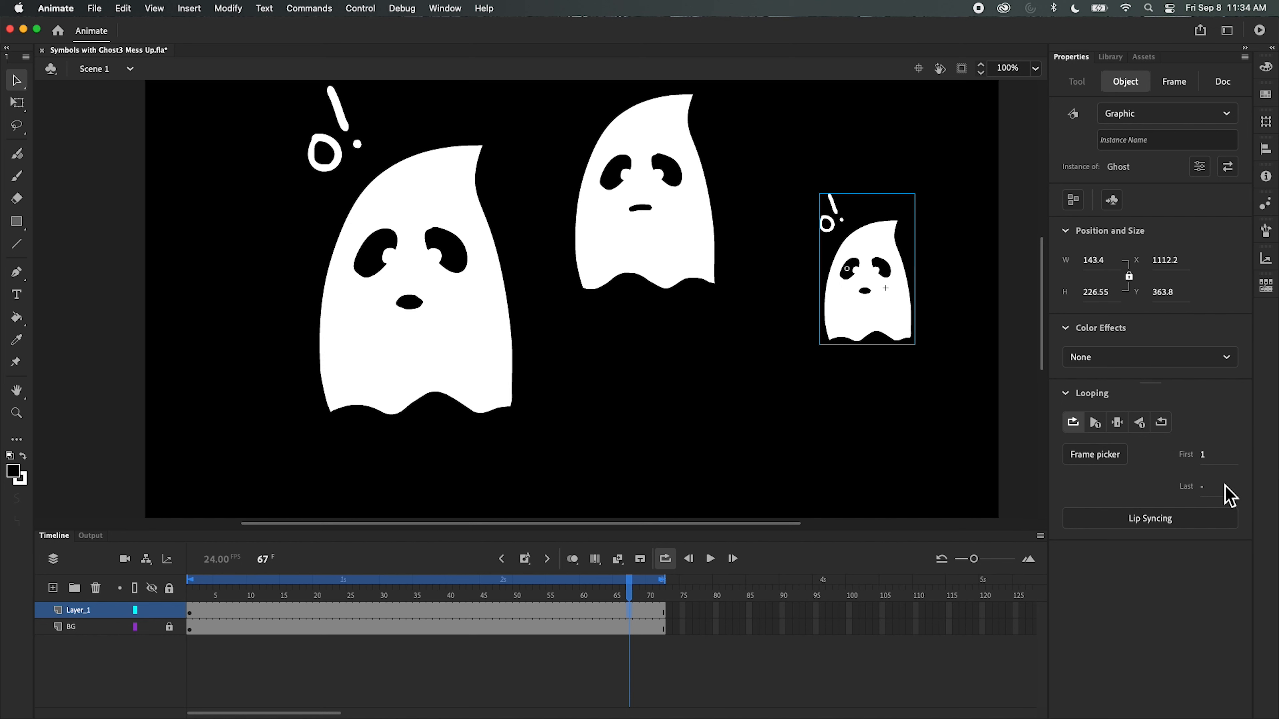
click(1095, 423)
click(629, 590)
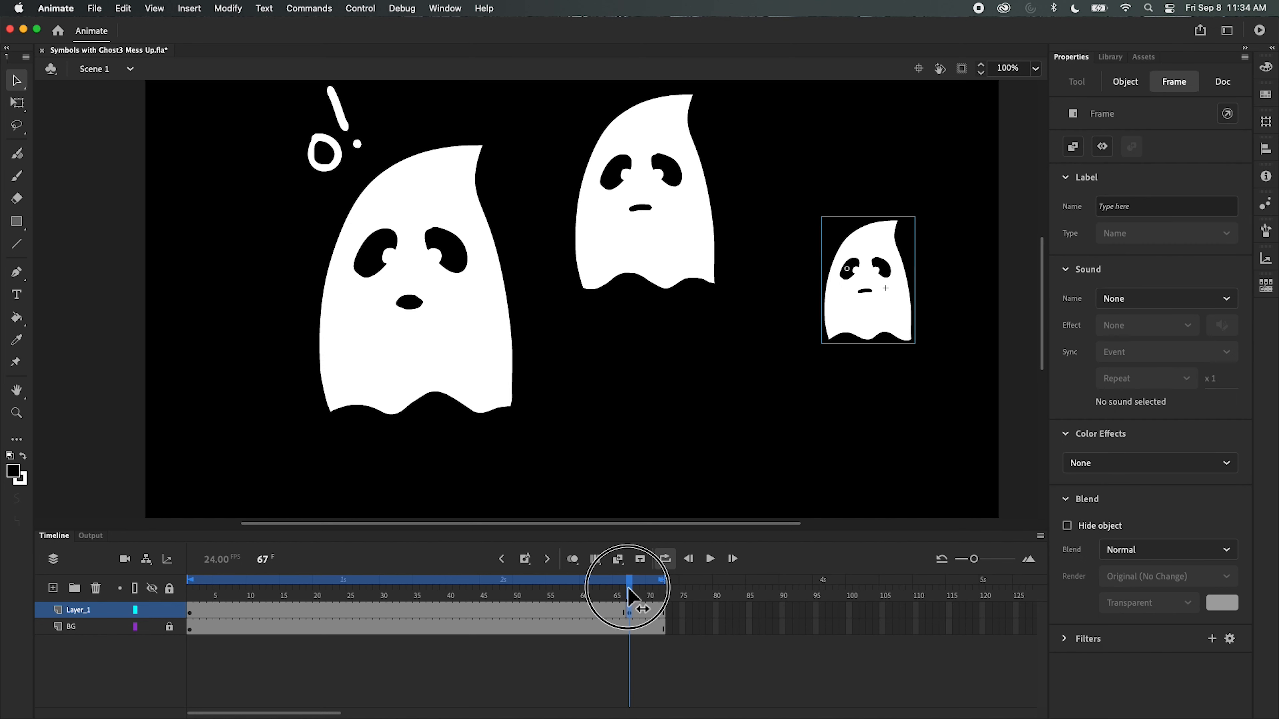
drag(628, 589, 674, 604)
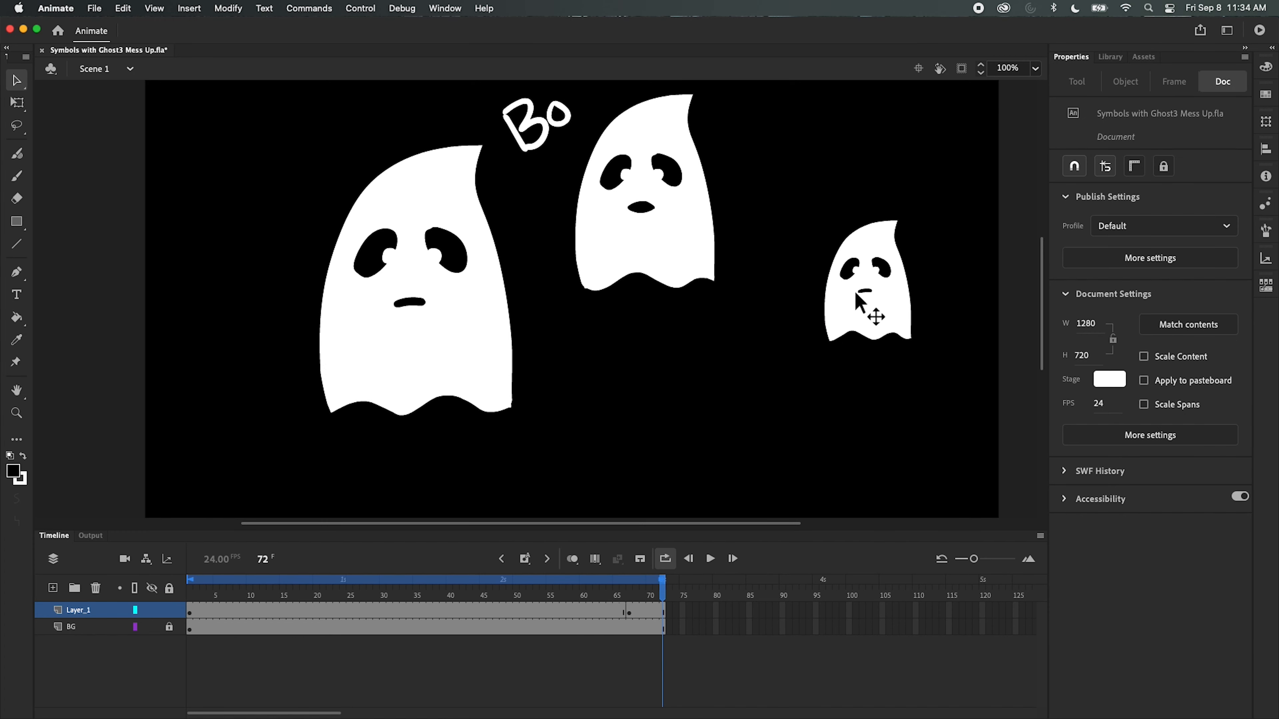
key(super+z)
key(super+z)
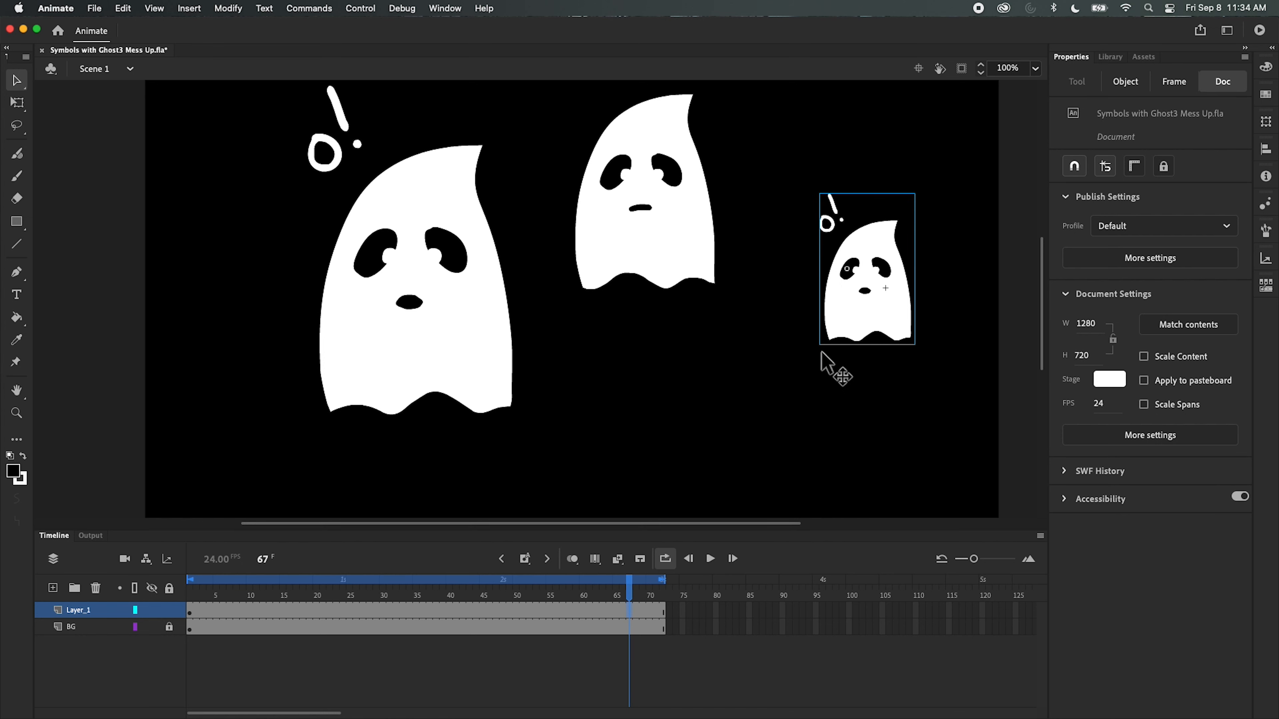
- On frame 1, set the smallest ghost instance to play once, and preview the scene
drag(632, 586, 185, 636)
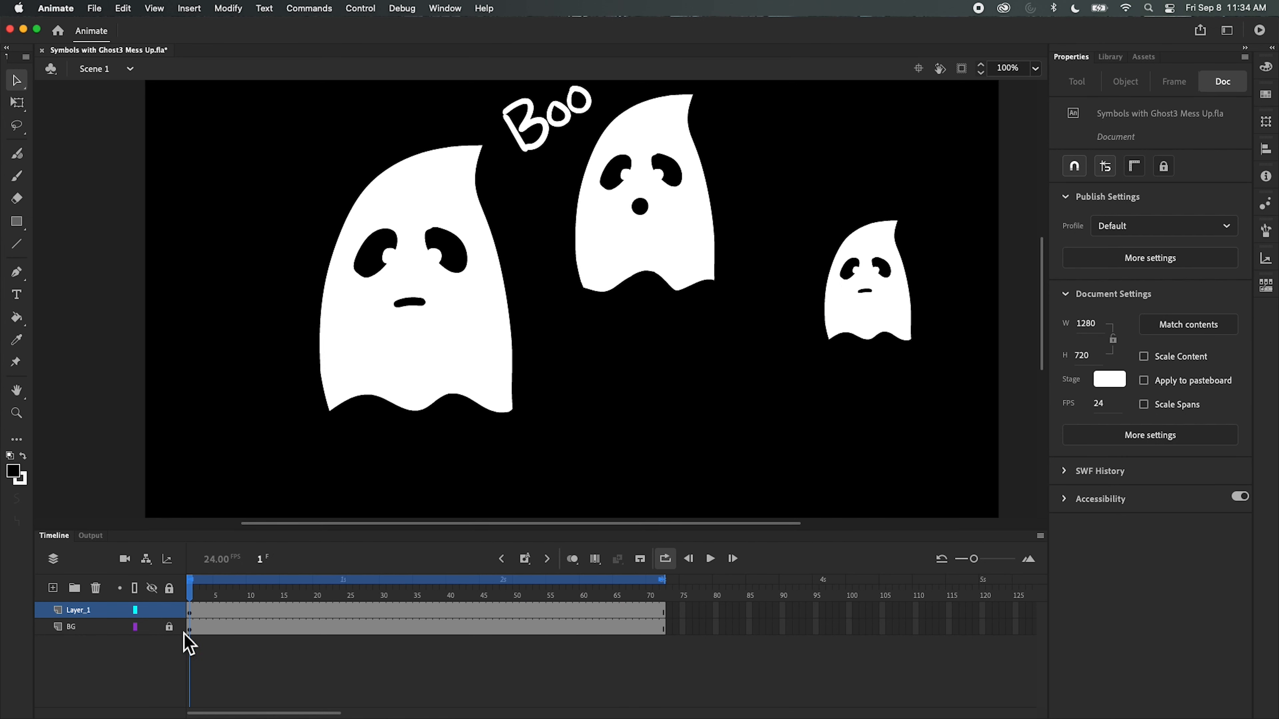
click(192, 611)
click(914, 395)
click(916, 330)
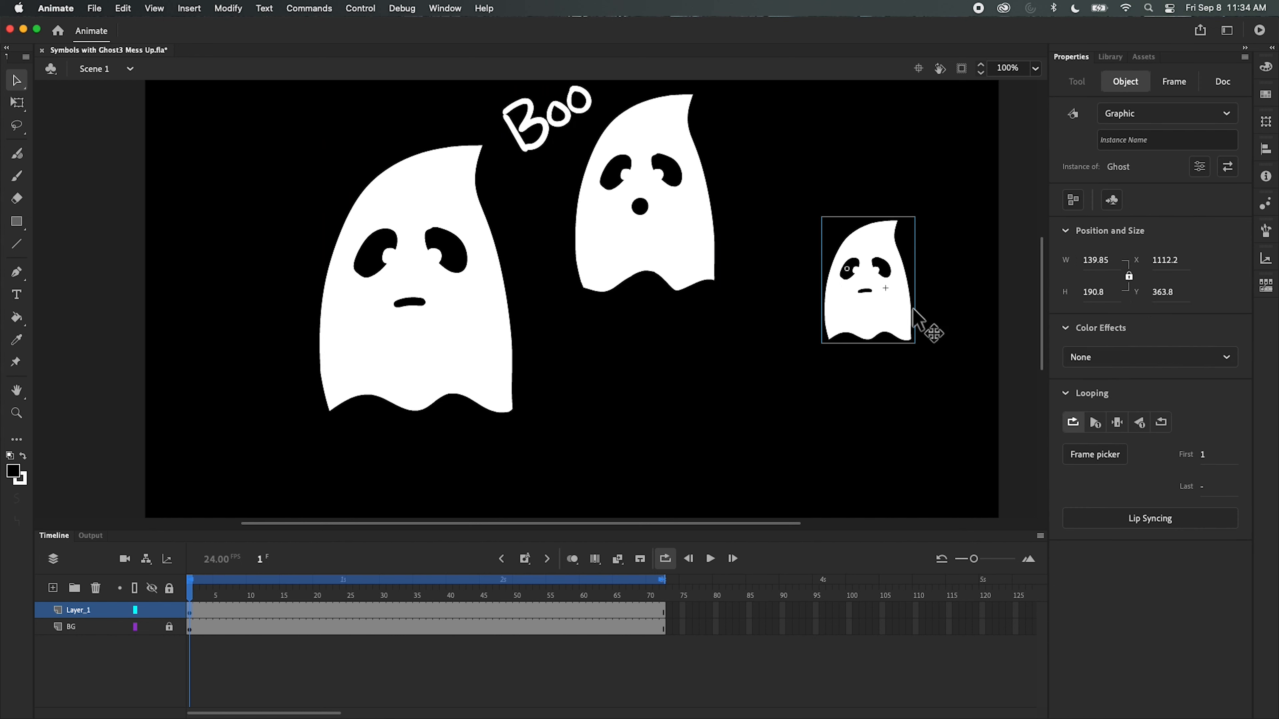
click(1096, 422)
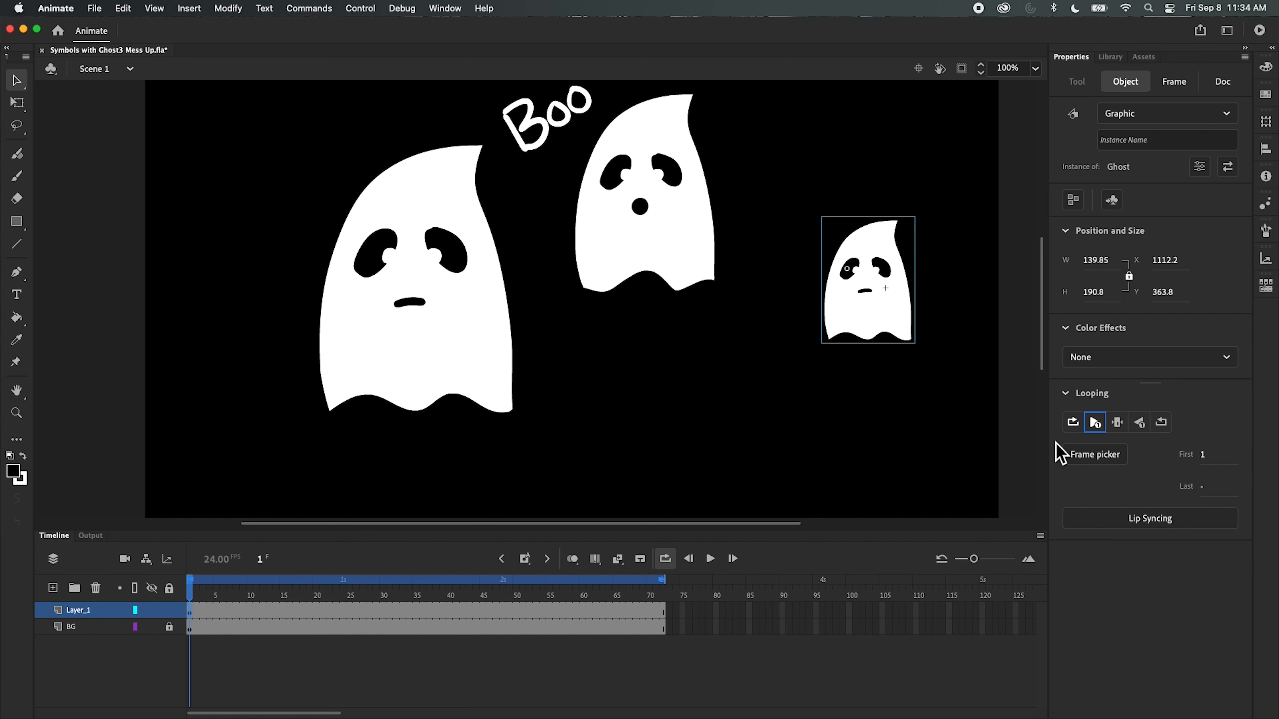
click(712, 561)
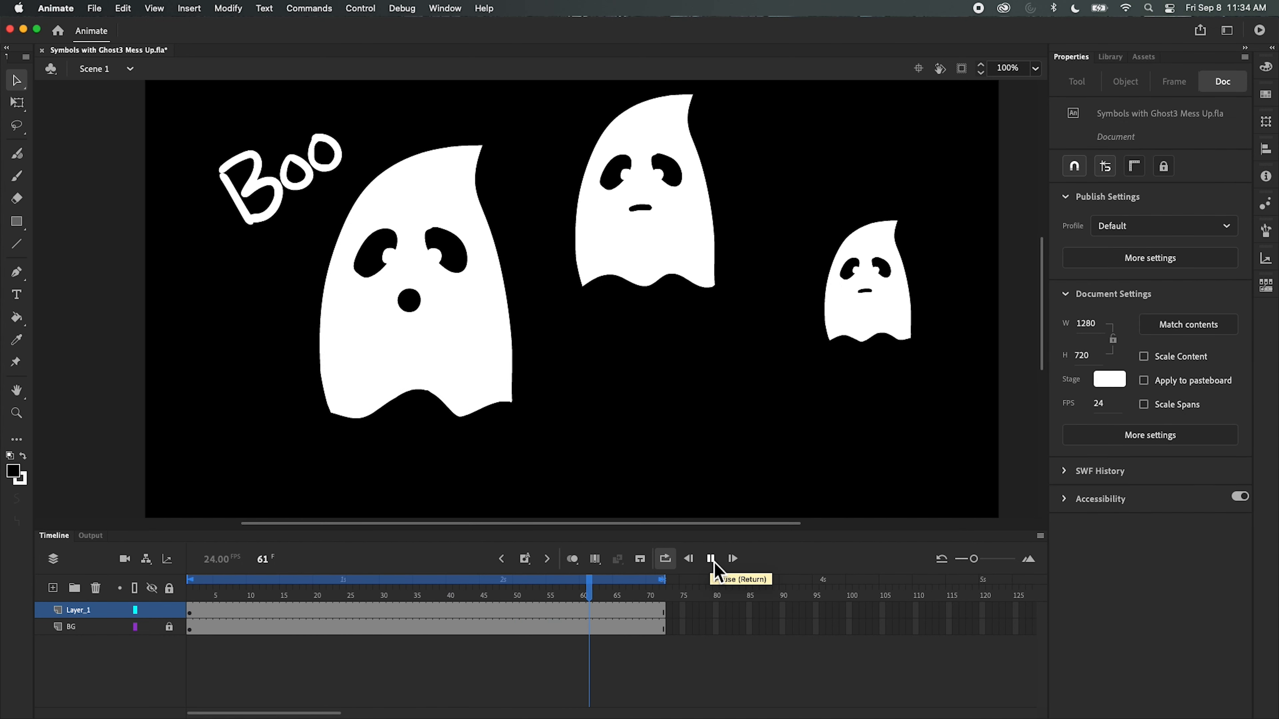
click(712, 560)
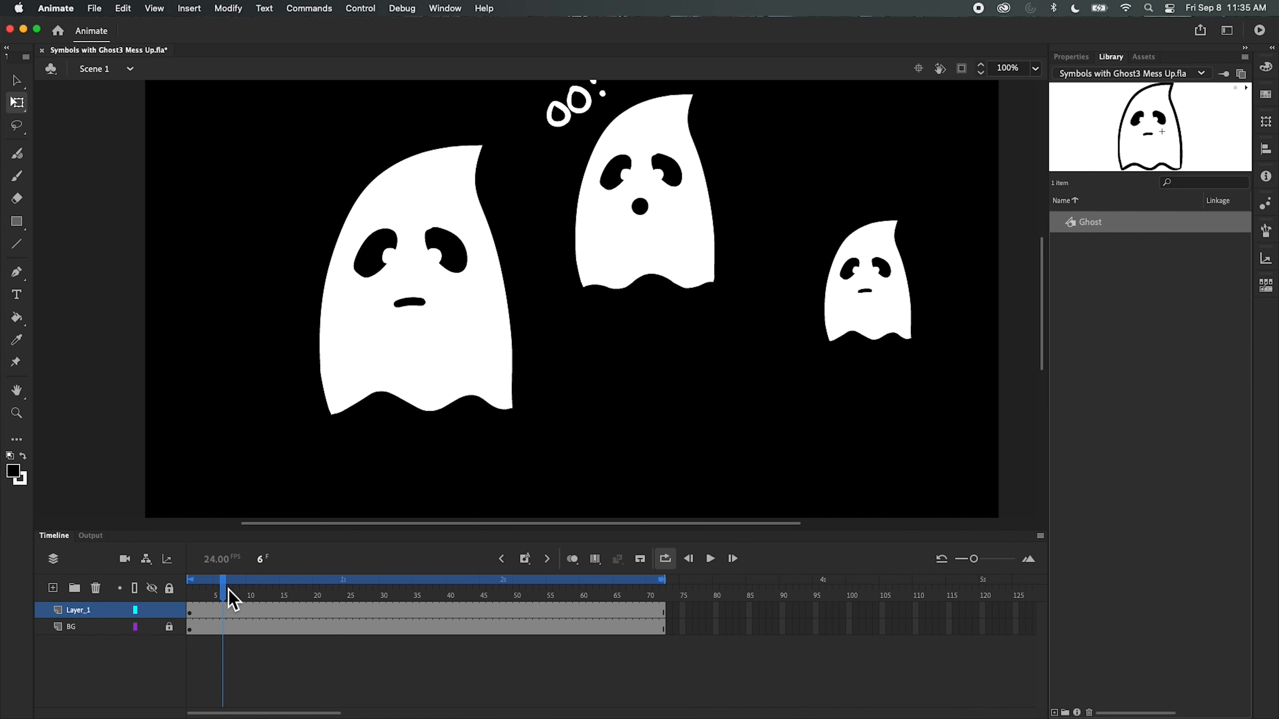
- Add another Ghost instance from the library on frame 1, shrink it below the smallest ghost's size, and place it above and left of the large ghost
drag(225, 595, 193, 597)
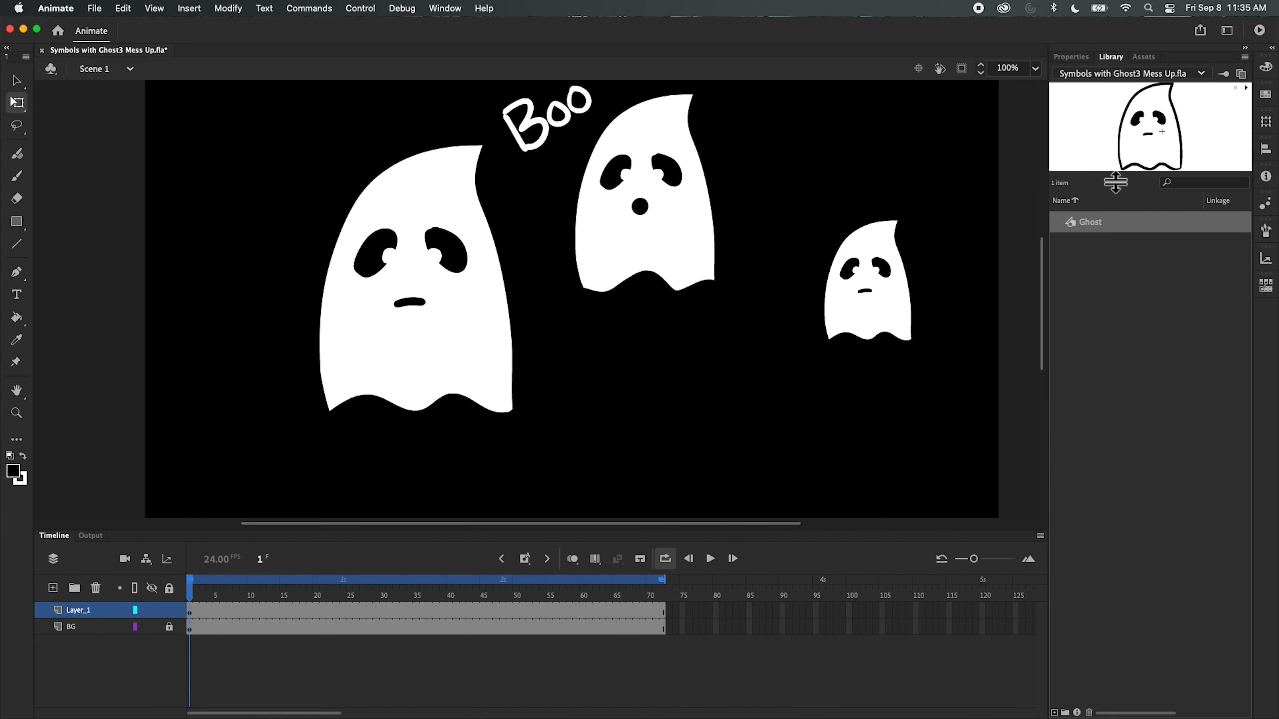
drag(1090, 224, 675, 436)
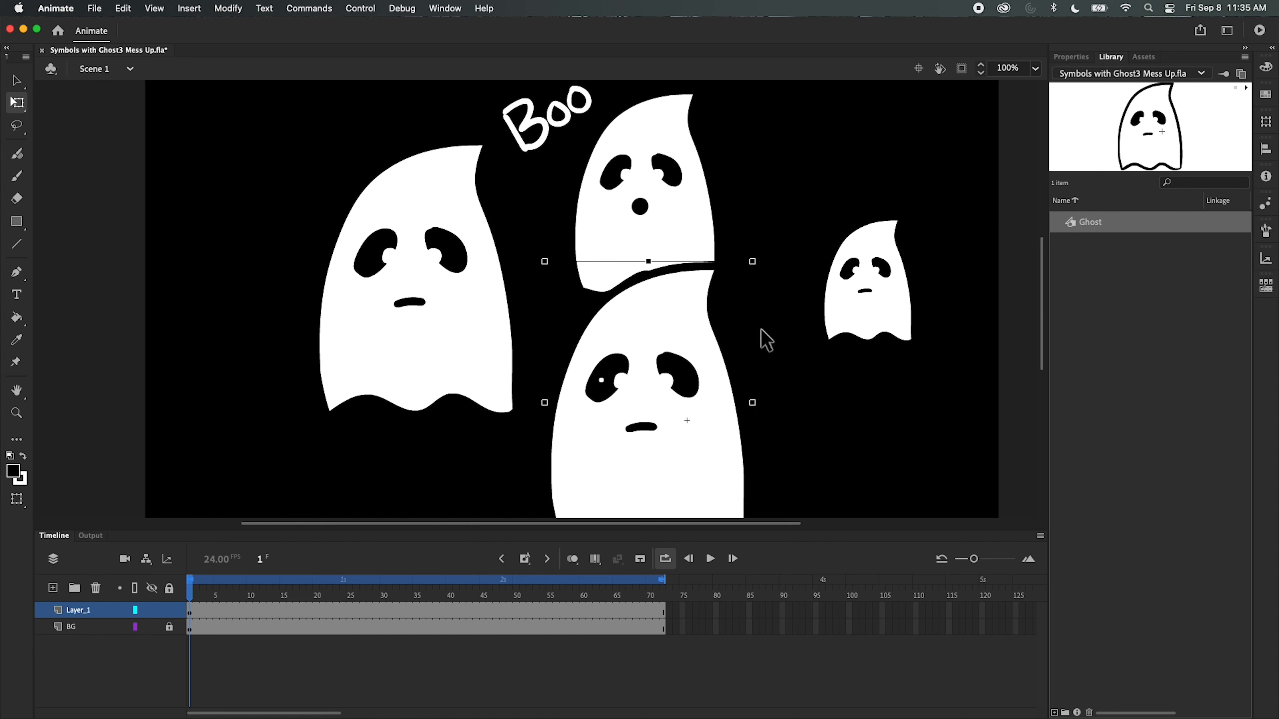
drag(763, 268, 651, 344)
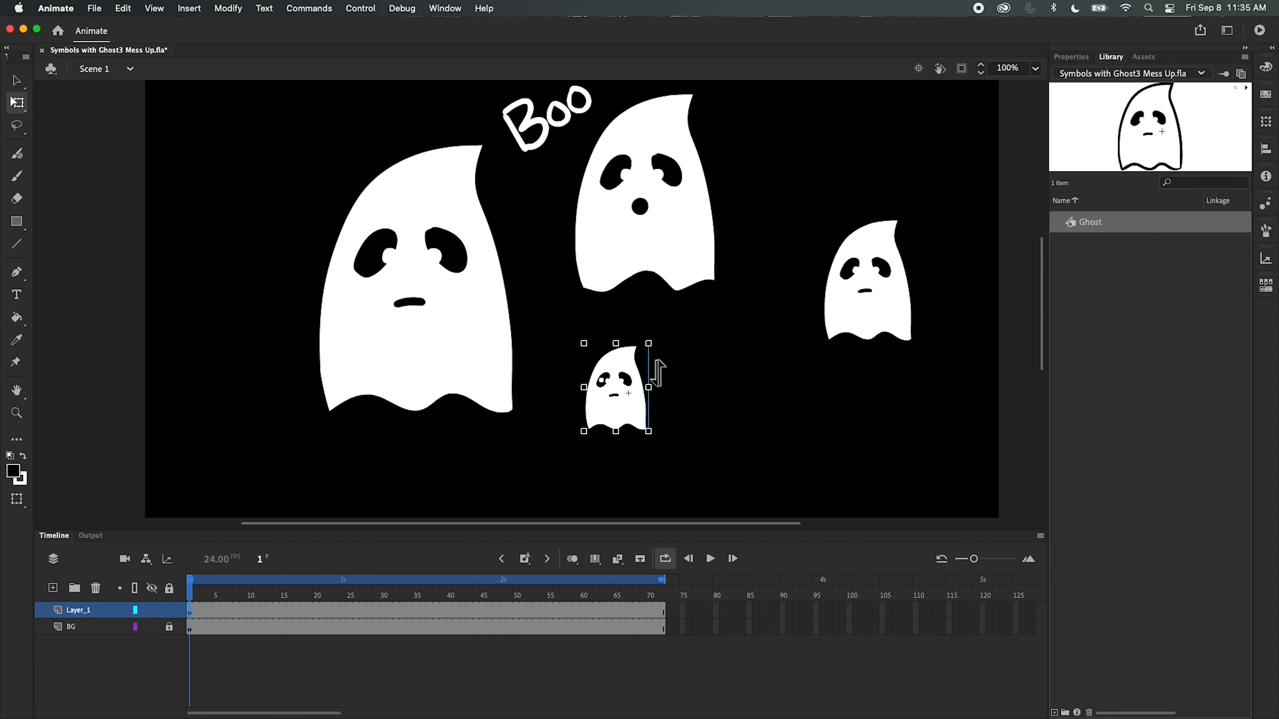
click(612, 391)
drag(613, 393, 258, 188)
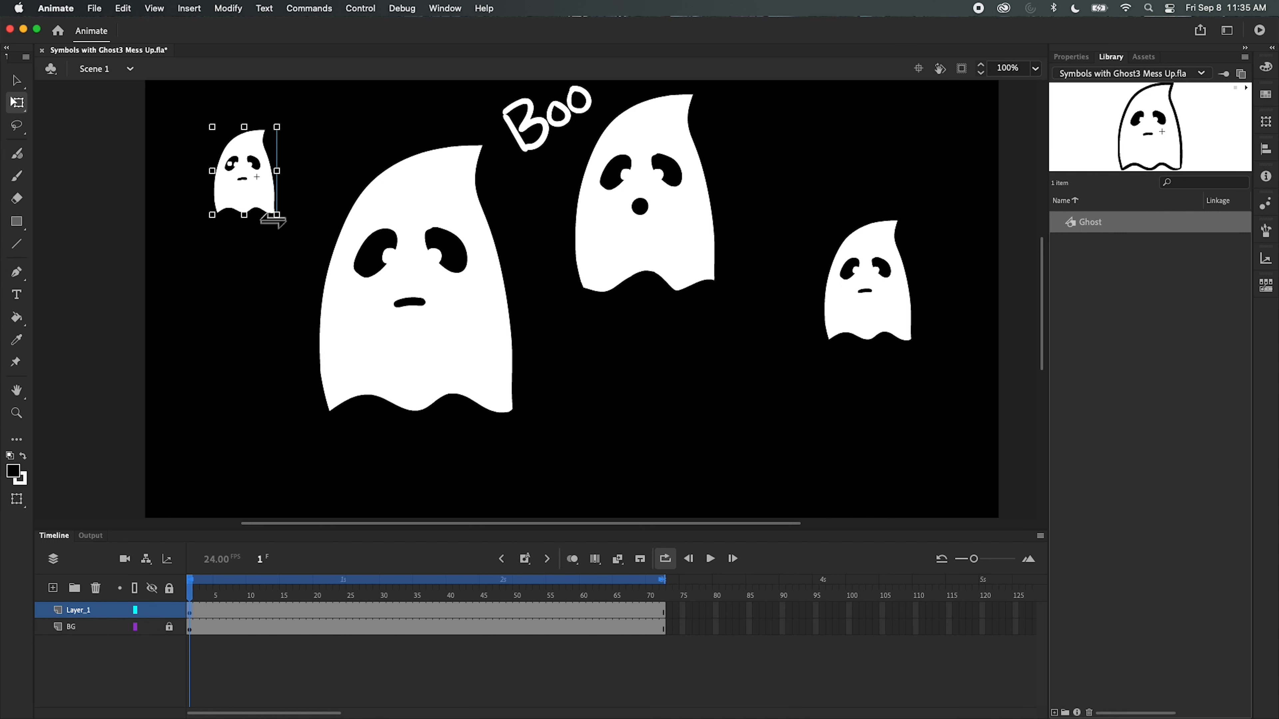
- Set the new ghost above and left of the large one to show only single frame 16, and preview the scene
click(89, 379)
click(256, 190)
click(1079, 59)
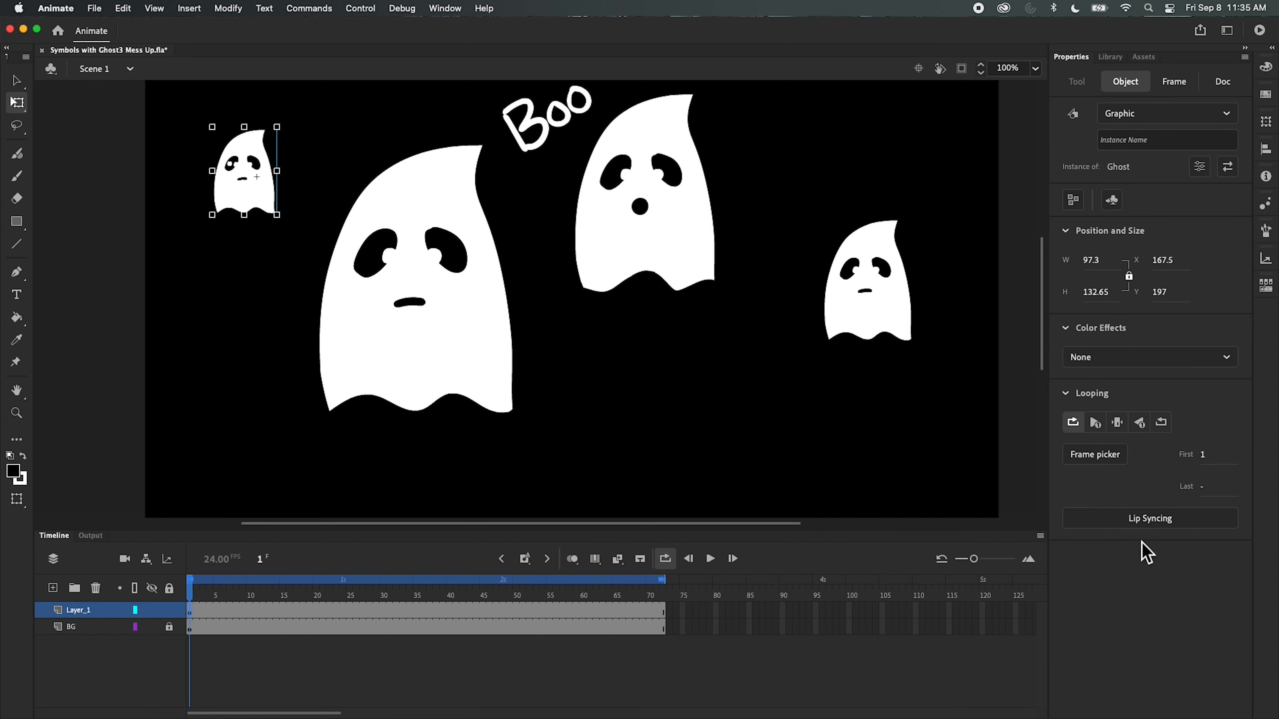
click(1119, 423)
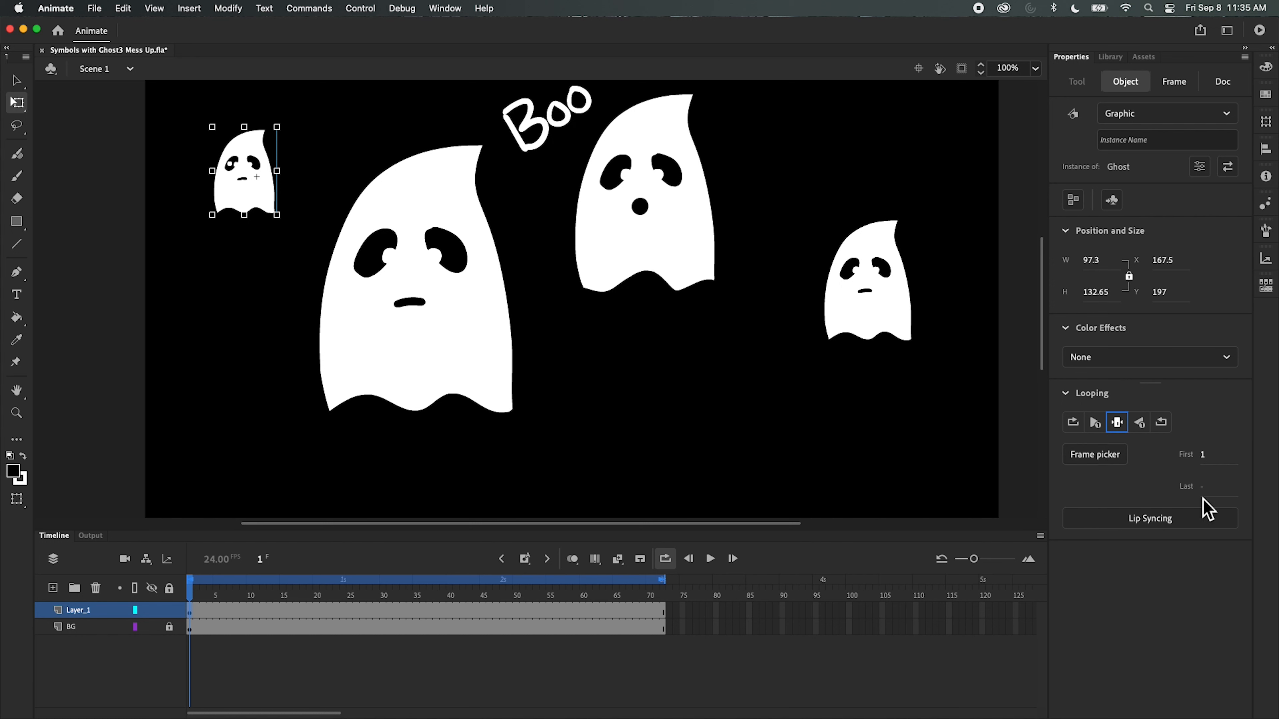
click(1207, 459)
text(6)
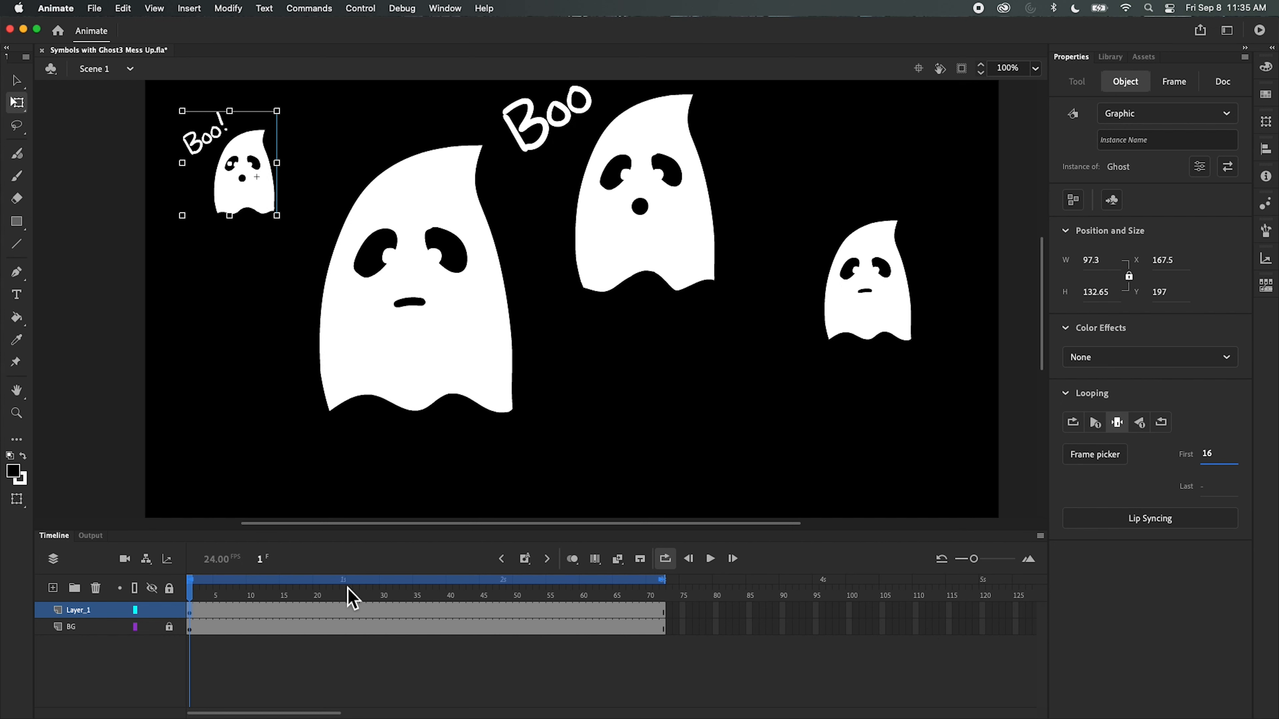
click(709, 559)
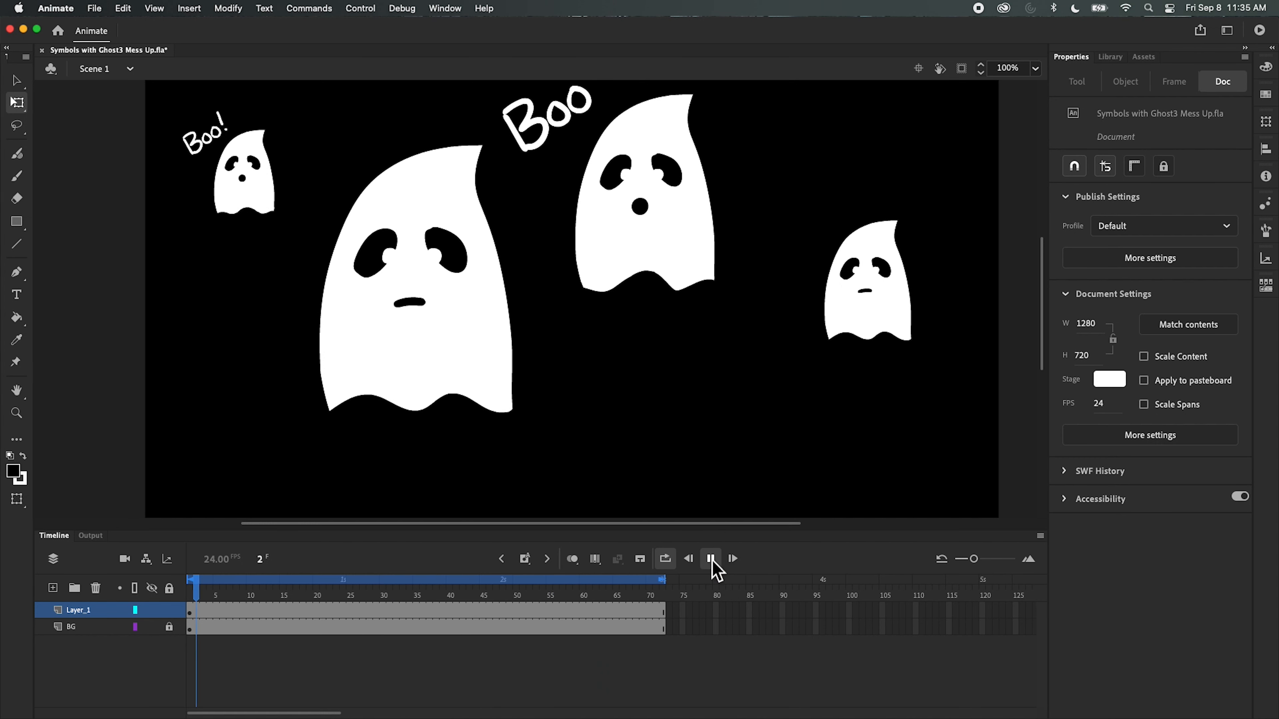
click(711, 559)
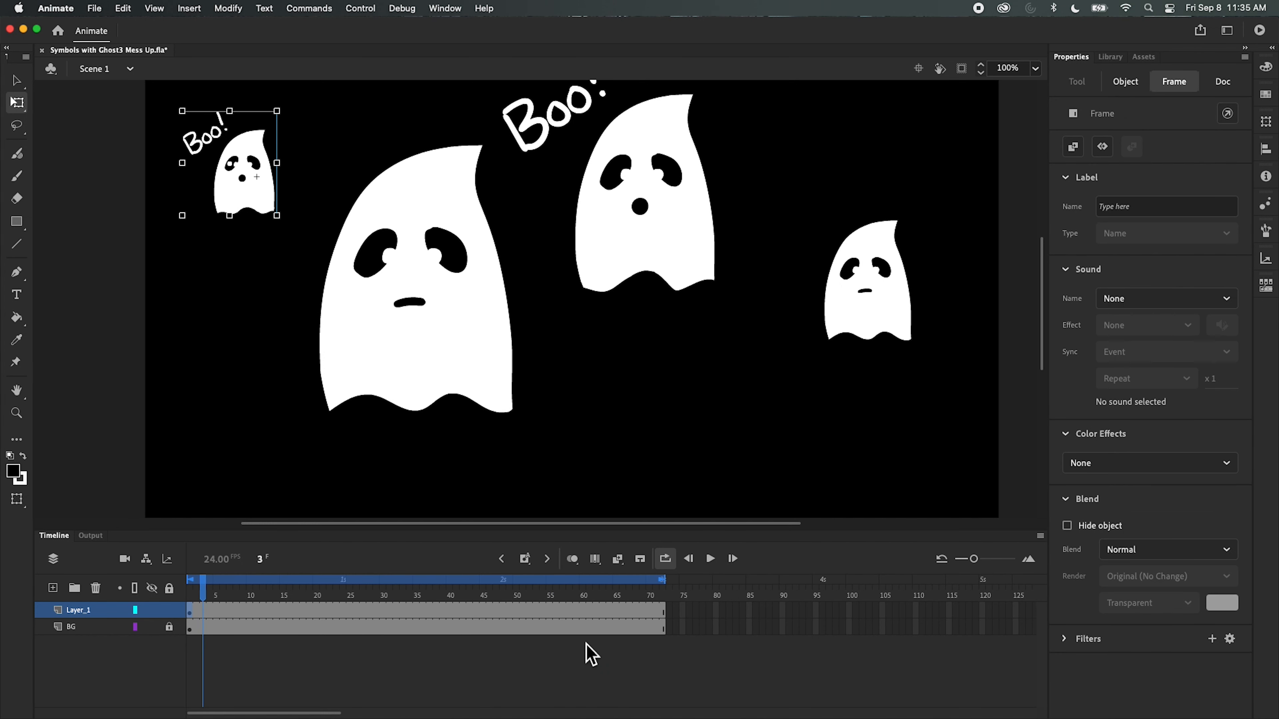
- On frame 1, move the single-frame ghost down beside the large ghost's left edge, and clear the selection
click(204, 592)
drag(203, 592, 191, 592)
click(280, 208)
drag(243, 246, 256, 355)
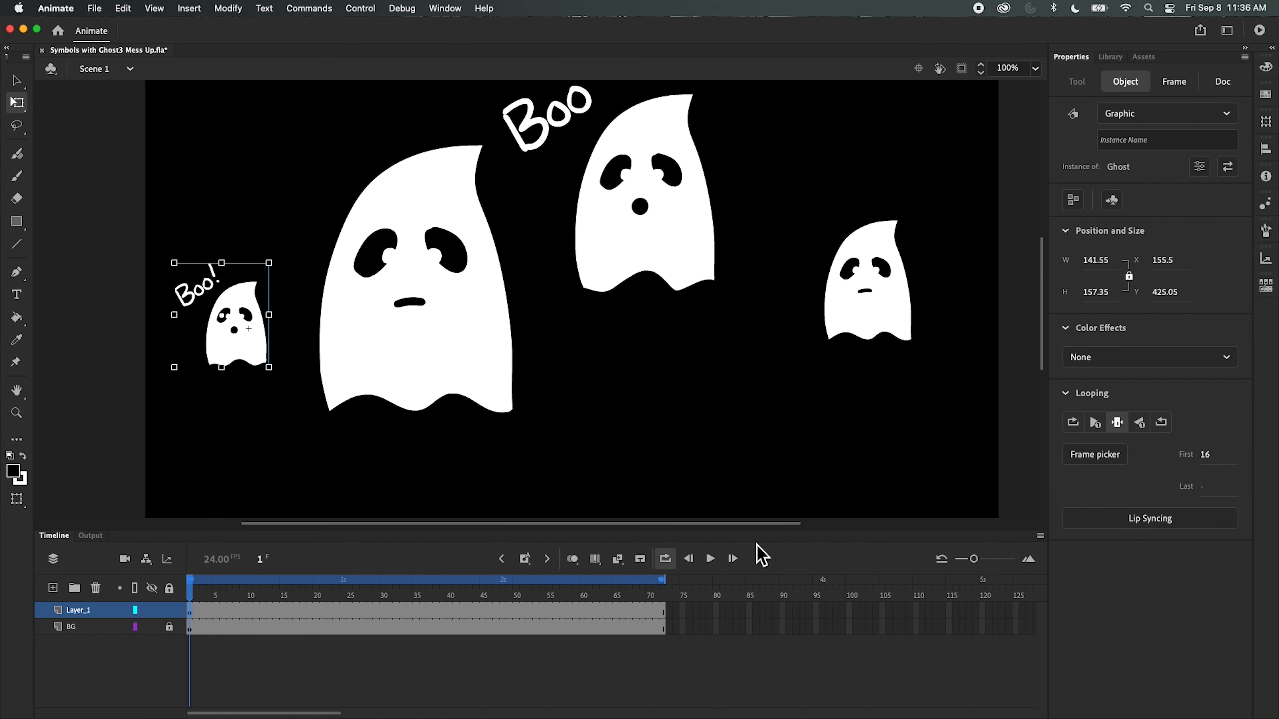
drag(199, 616, 162, 643)
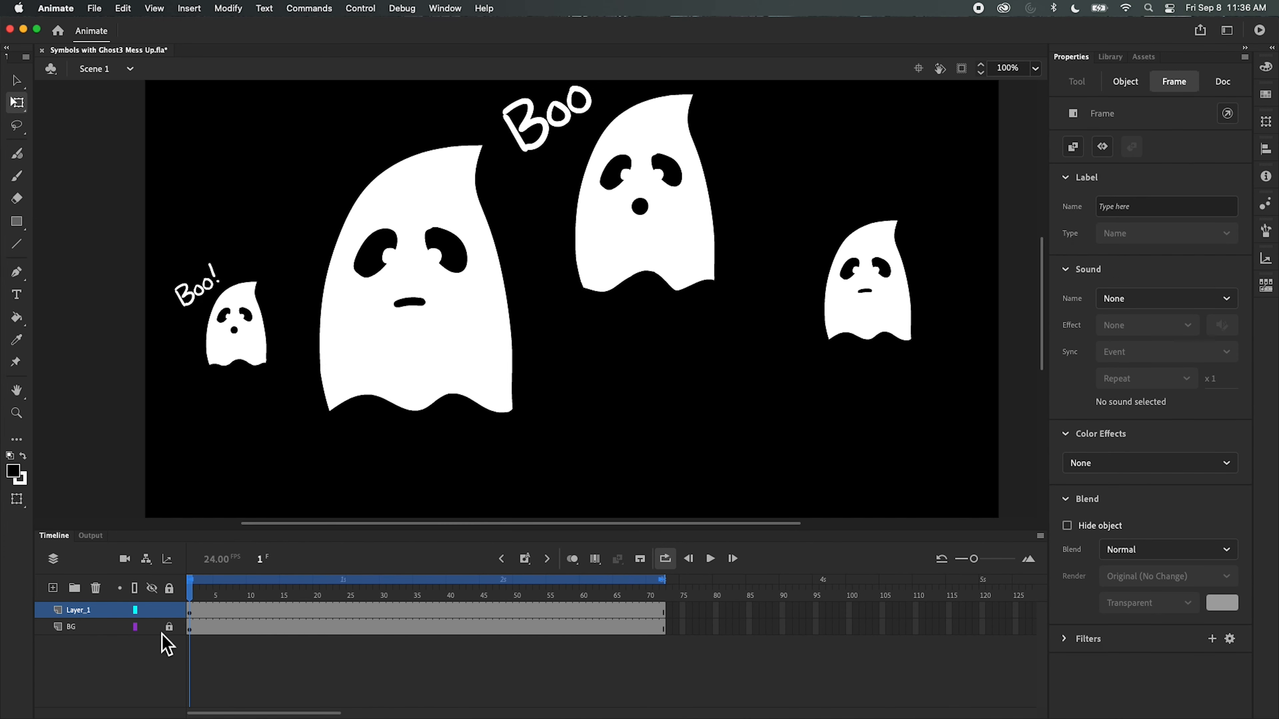
click(163, 642)
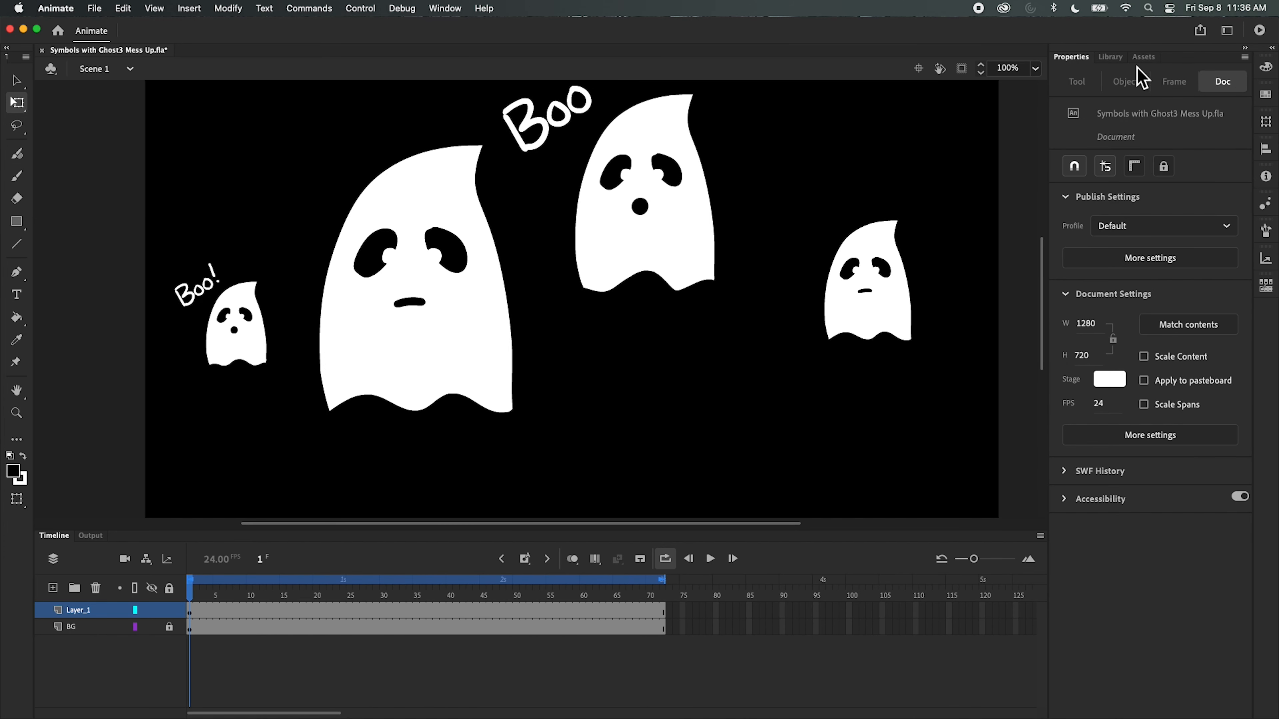
- Add another Ghost instance from the library, shrink it to about 85 px wide, and place it low between the middle and right ghosts
click(1111, 57)
drag(1134, 244, 844, 428)
drag(939, 269, 843, 352)
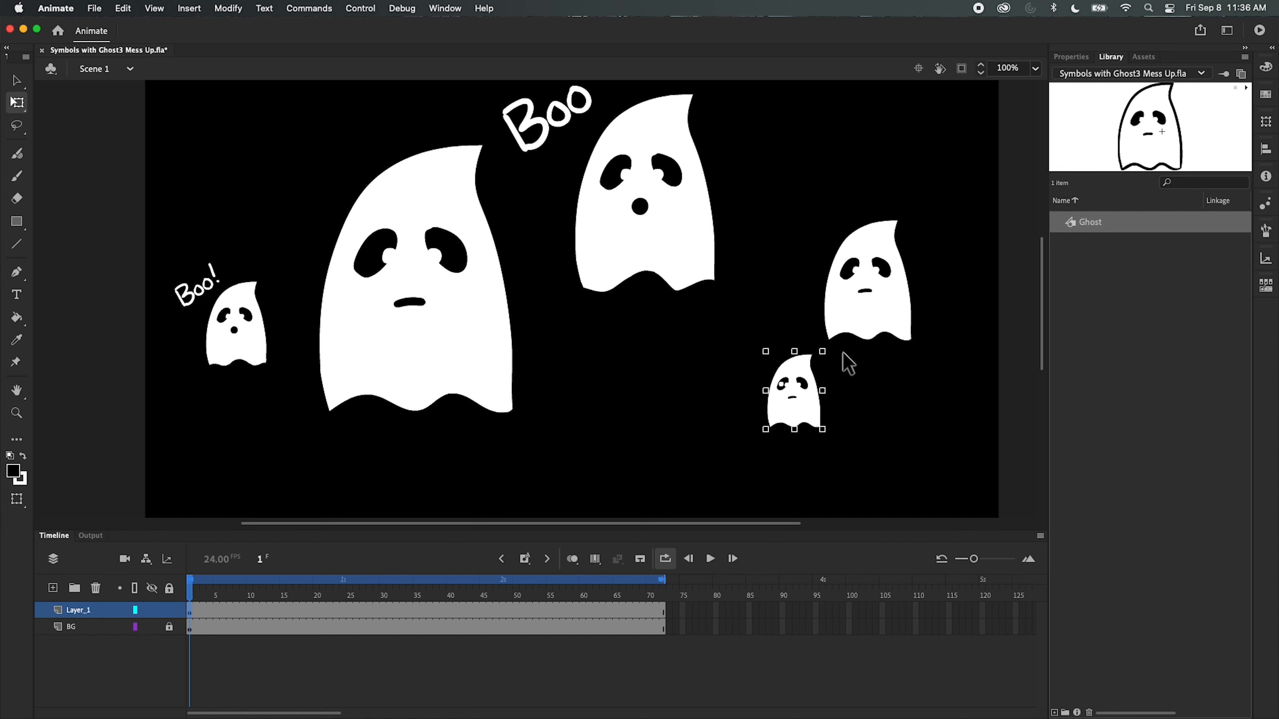
drag(807, 411, 769, 444)
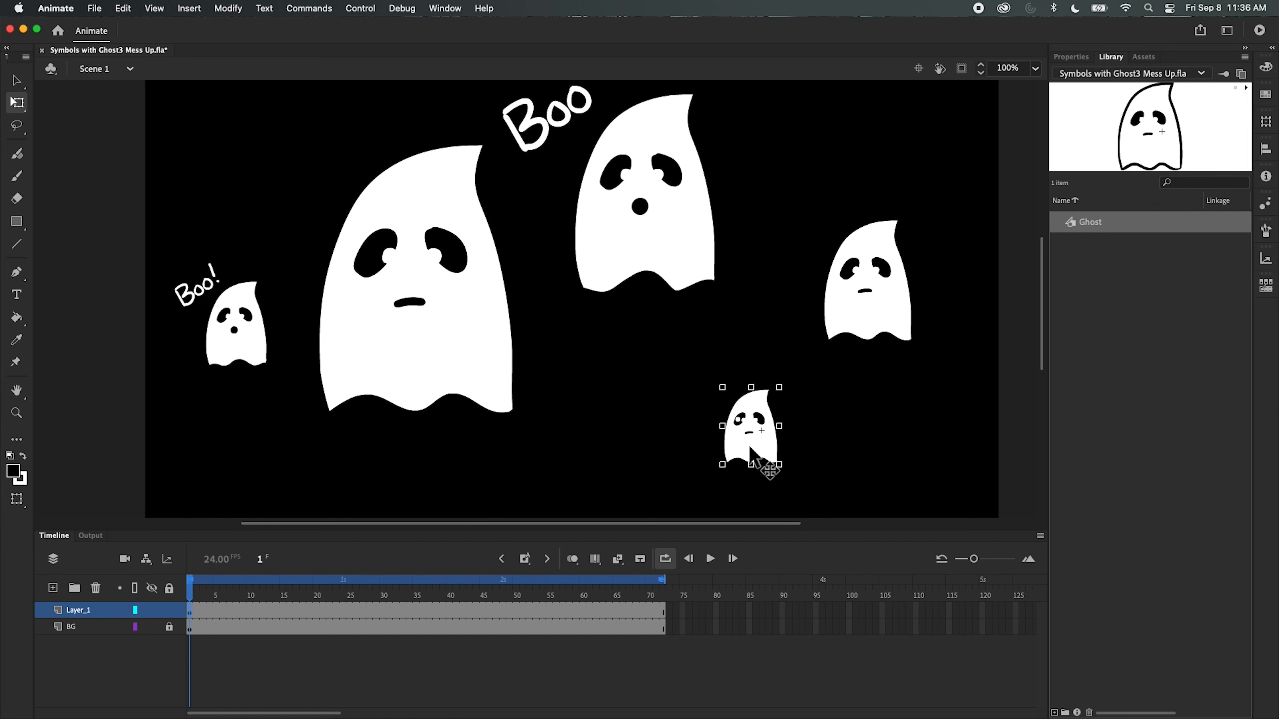
- Set the newly placed small ghost to play once in reverse, and clear the selection on frame 1
click(1072, 57)
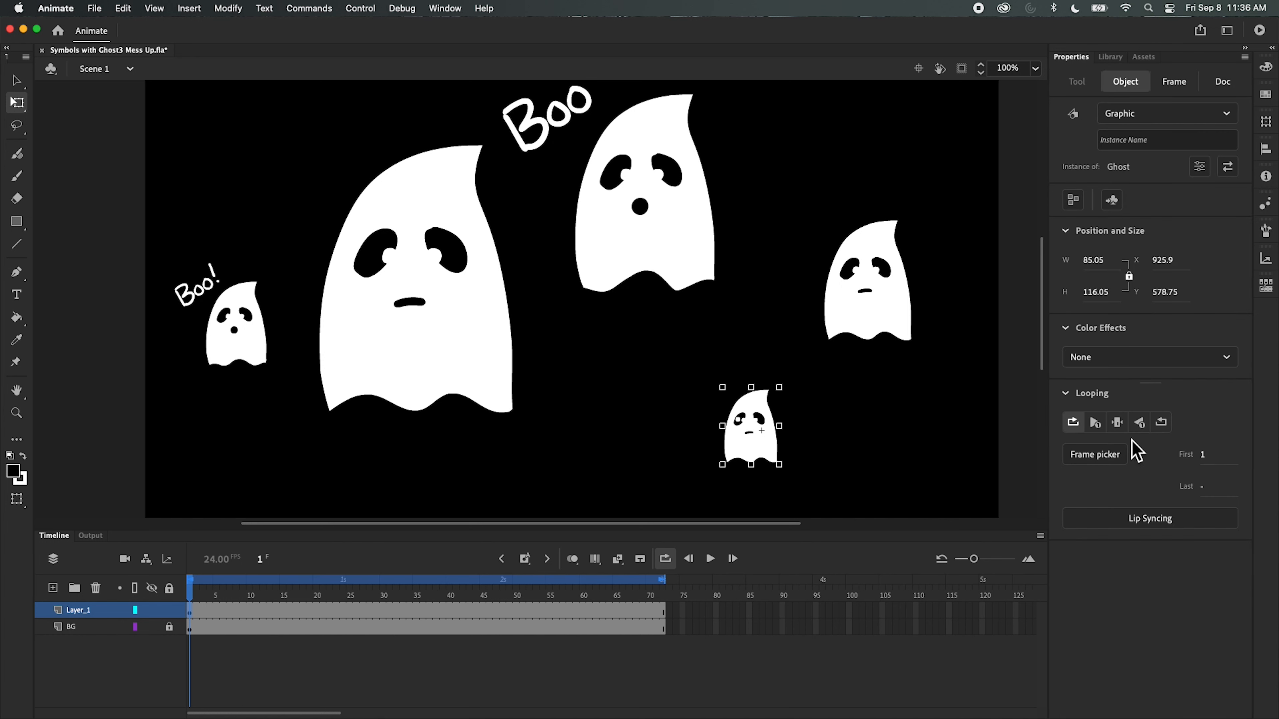
click(1140, 426)
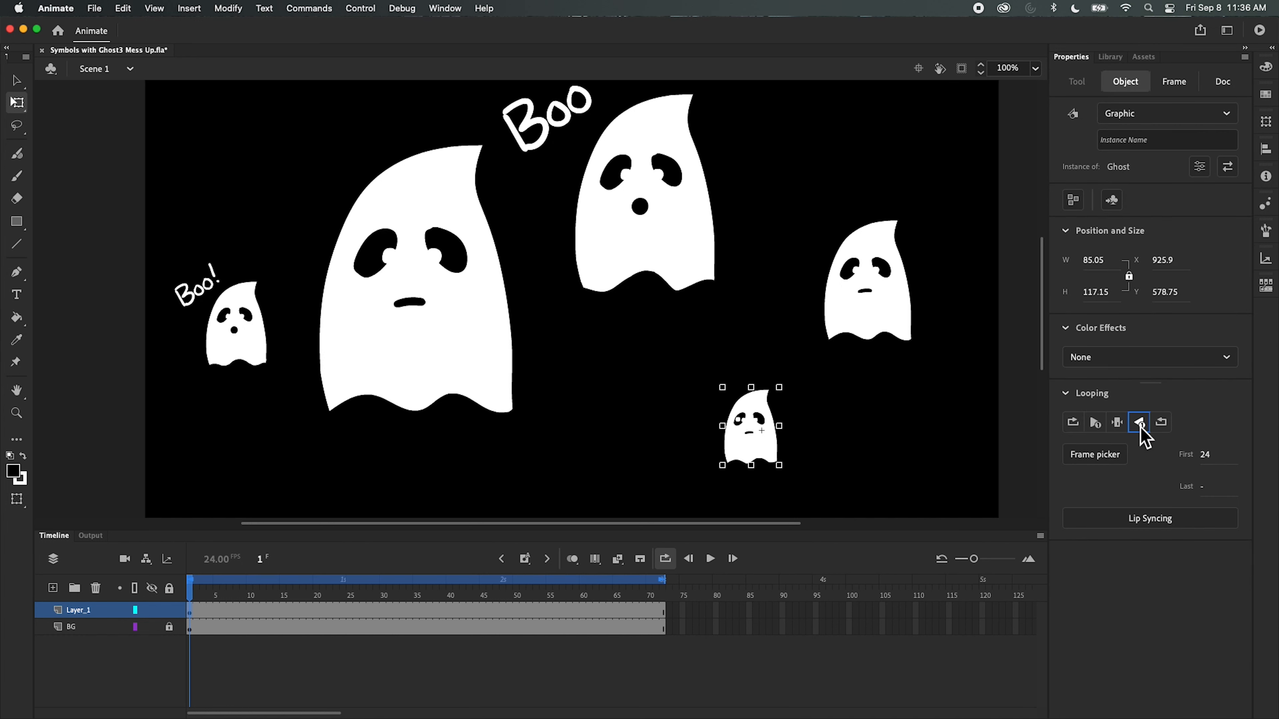
drag(204, 608, 177, 648)
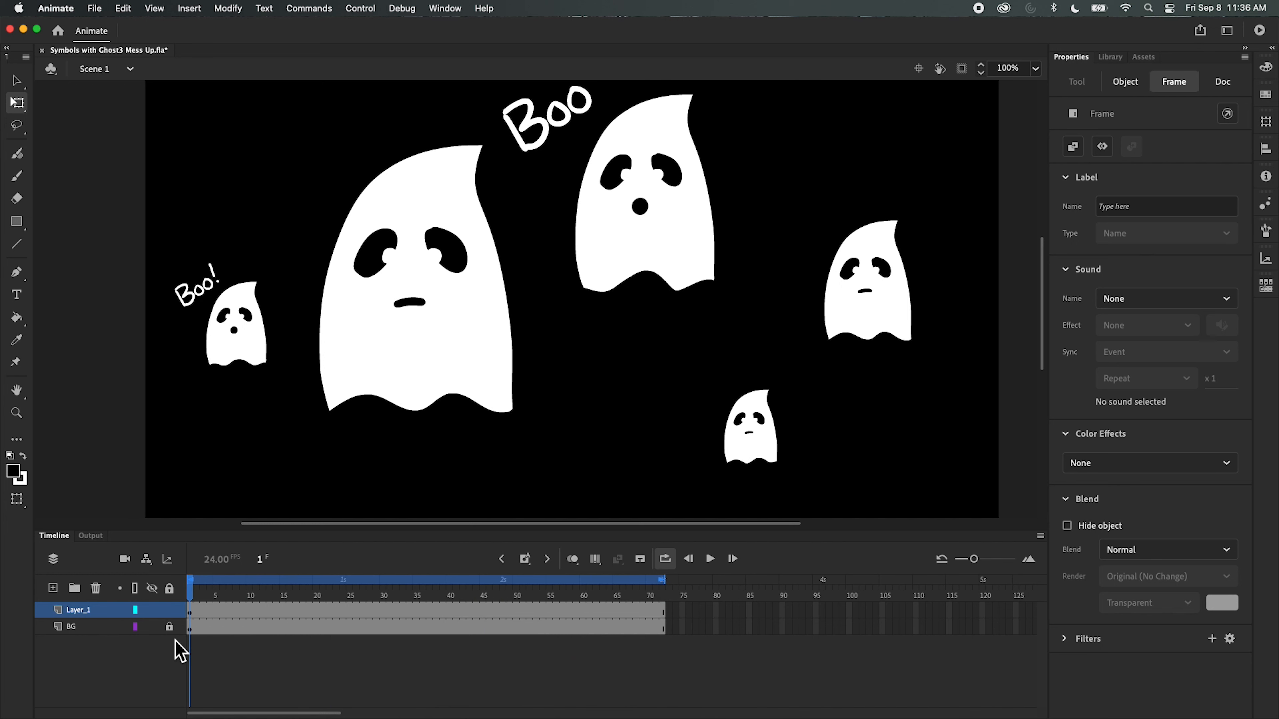
click(177, 648)
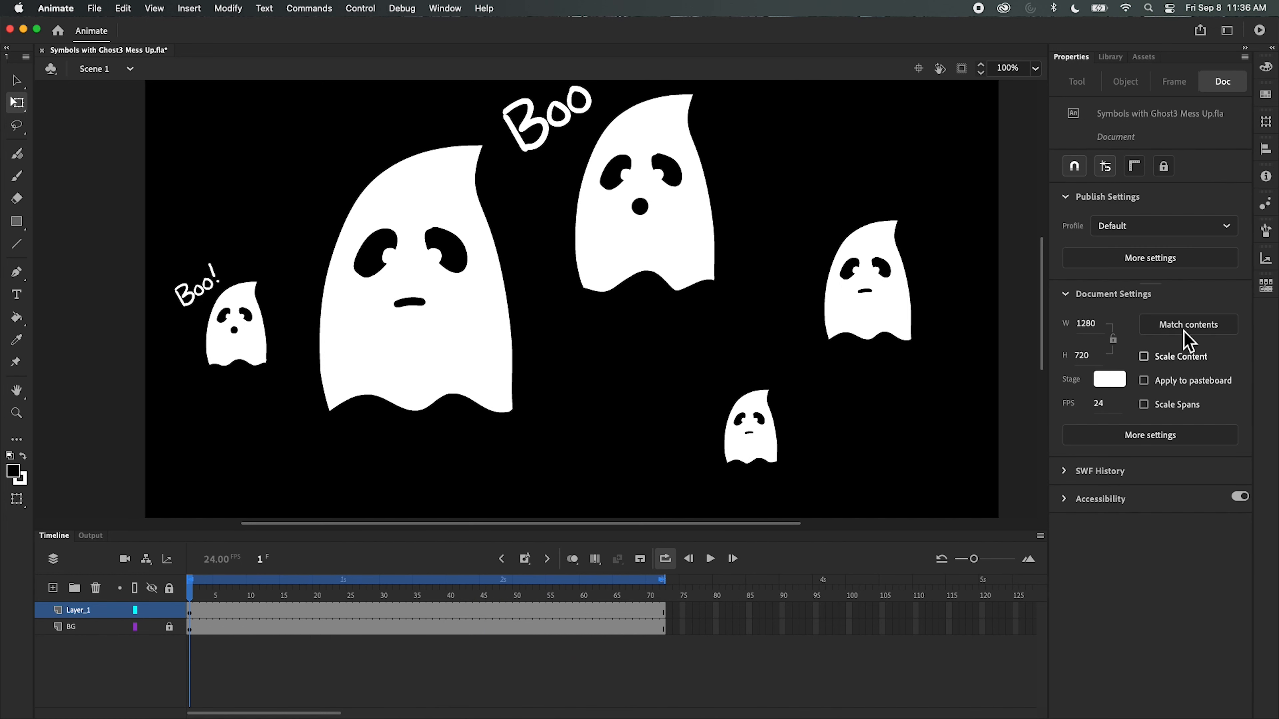
- Add one more Ghost instance from the library, shrink it to about 58 px wide, and place it near the stage's lower-right corner
click(1110, 57)
drag(1090, 223, 874, 189)
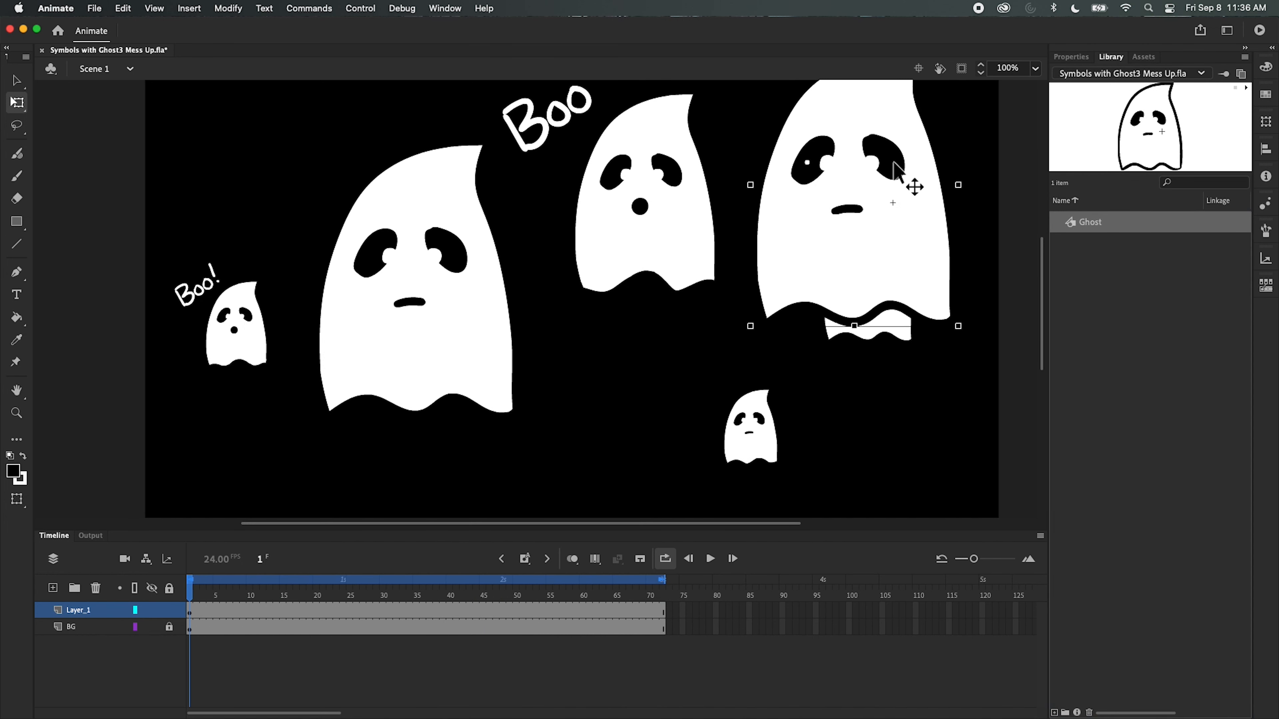
drag(966, 331, 907, 471)
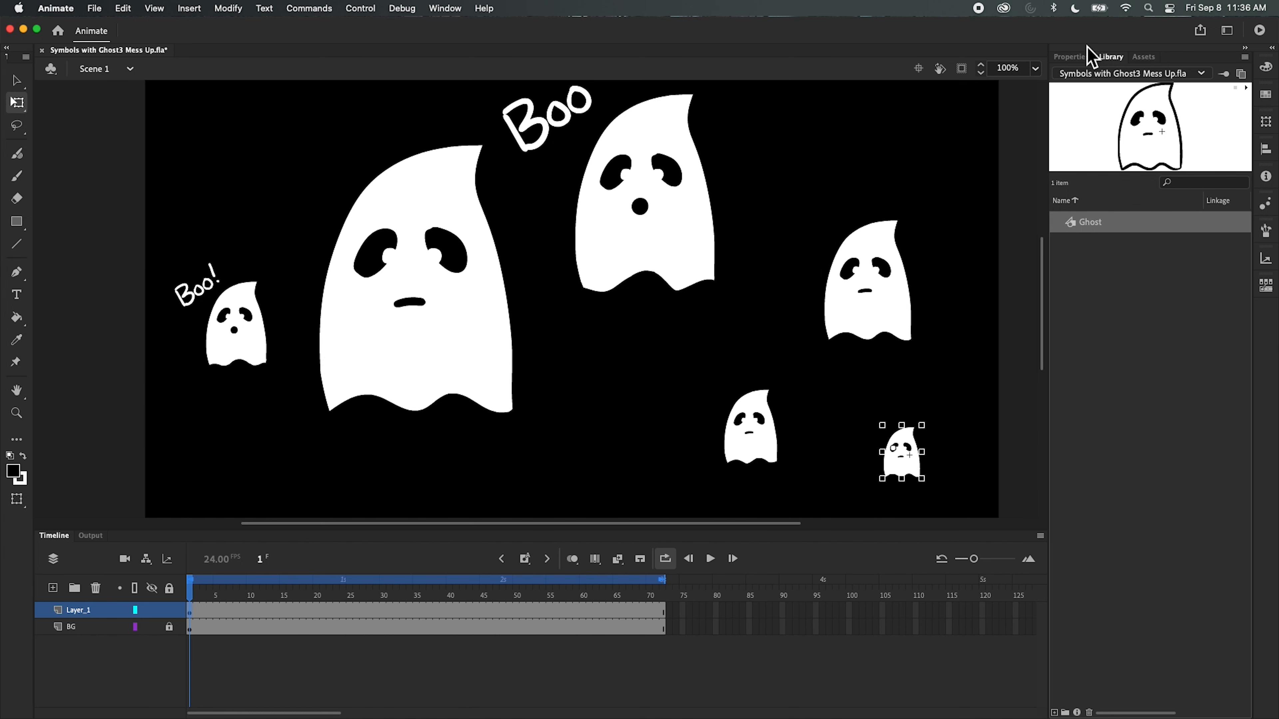
- Set the tiny lower-right ghost to loop in reverse, and play the scene from frame 1
click(1083, 56)
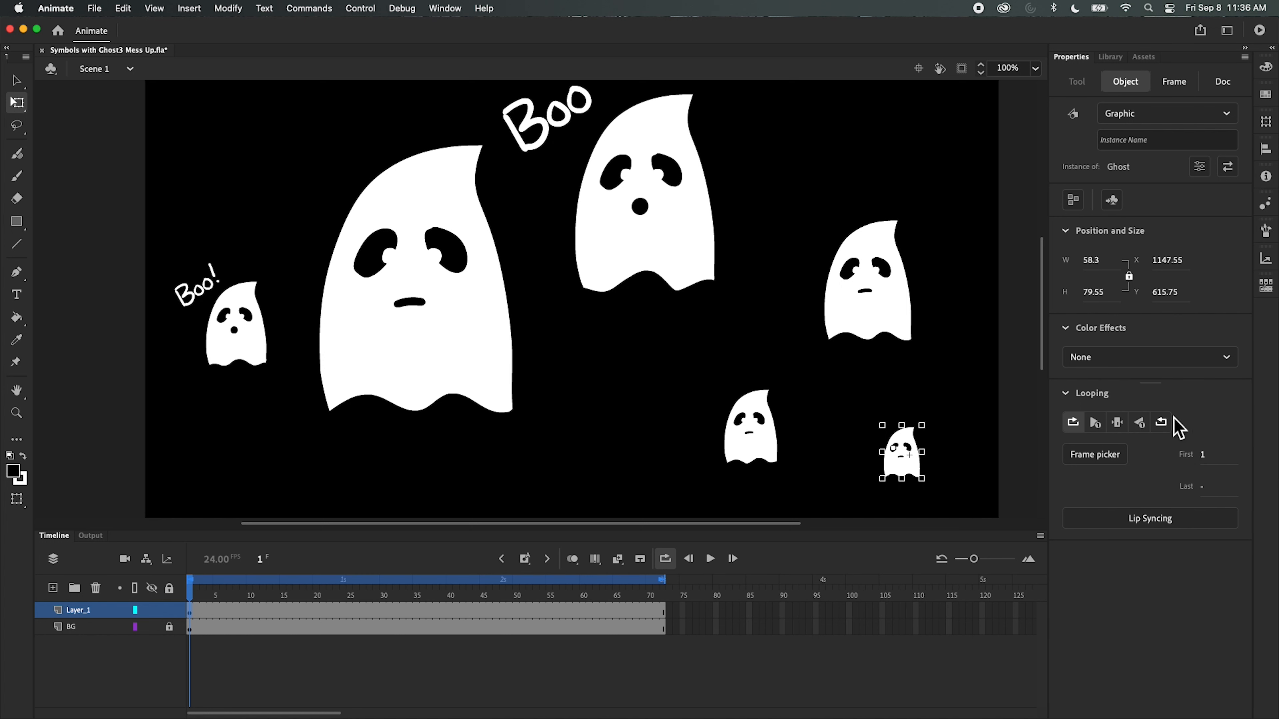
click(1162, 424)
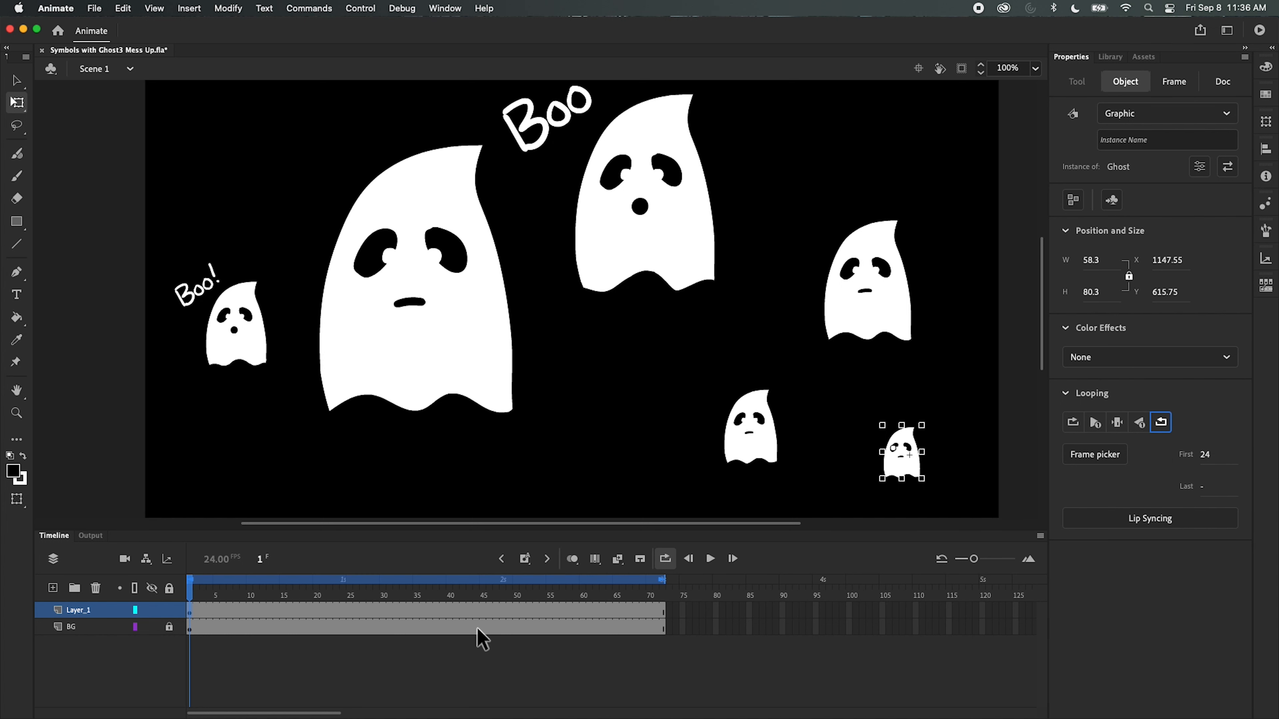
click(710, 559)
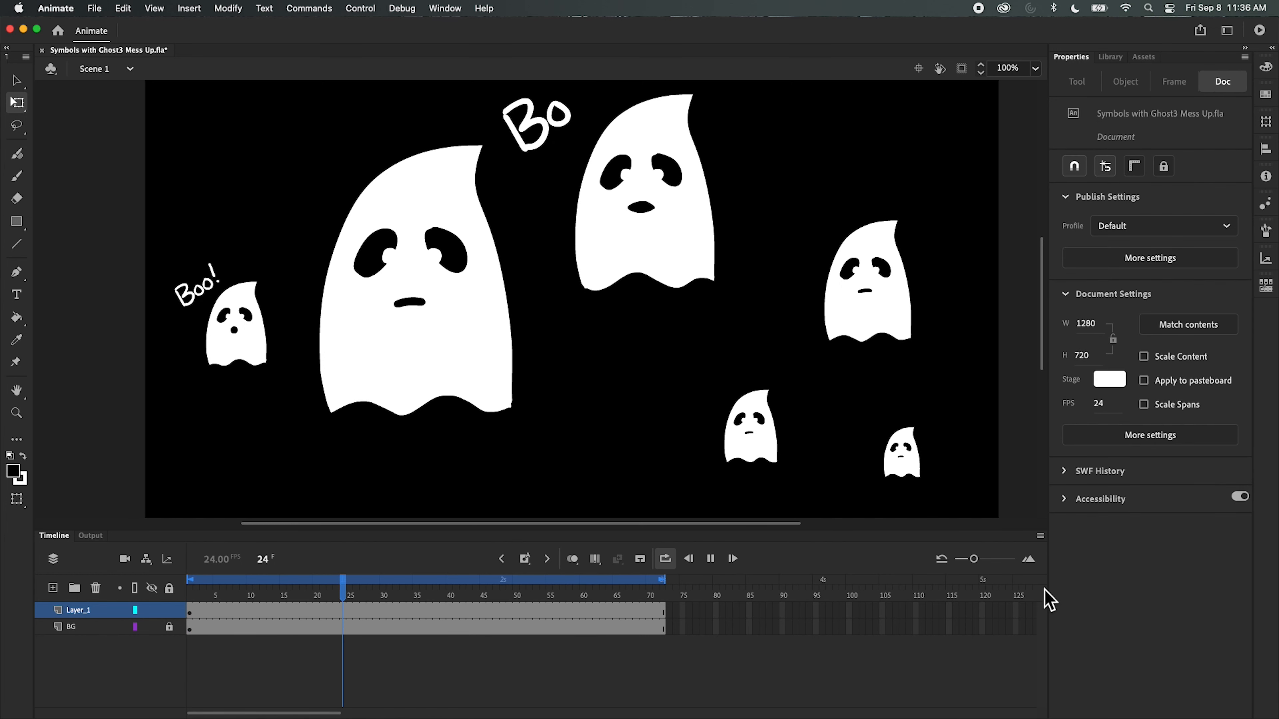